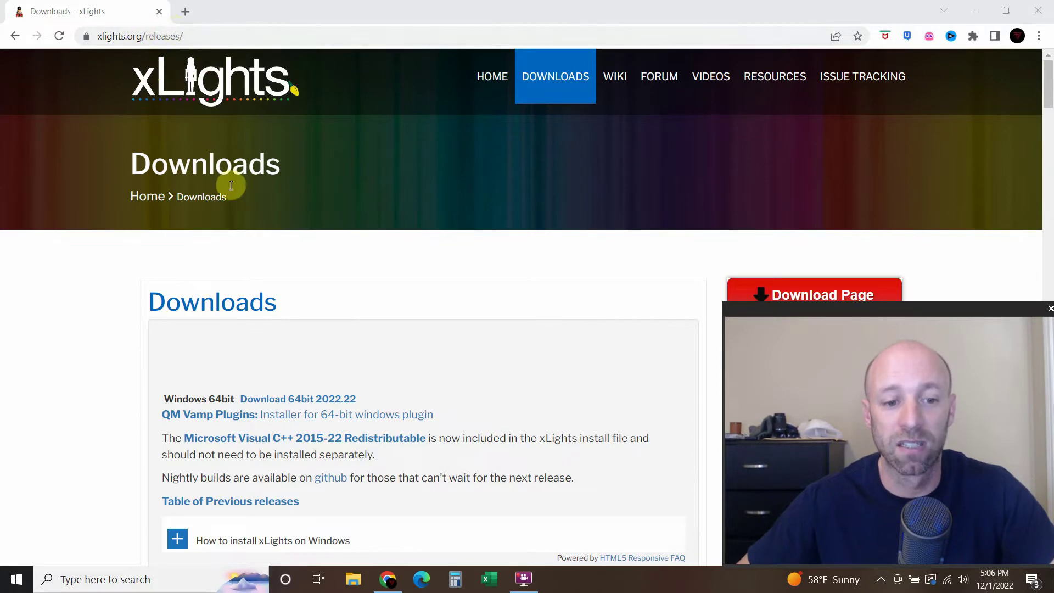
# Expand 'How to install xLights on Windows' on the xLights releases page.
pyautogui.scroll(-5, 123, 381)
pyautogui.scroll(-3, 125, 380)
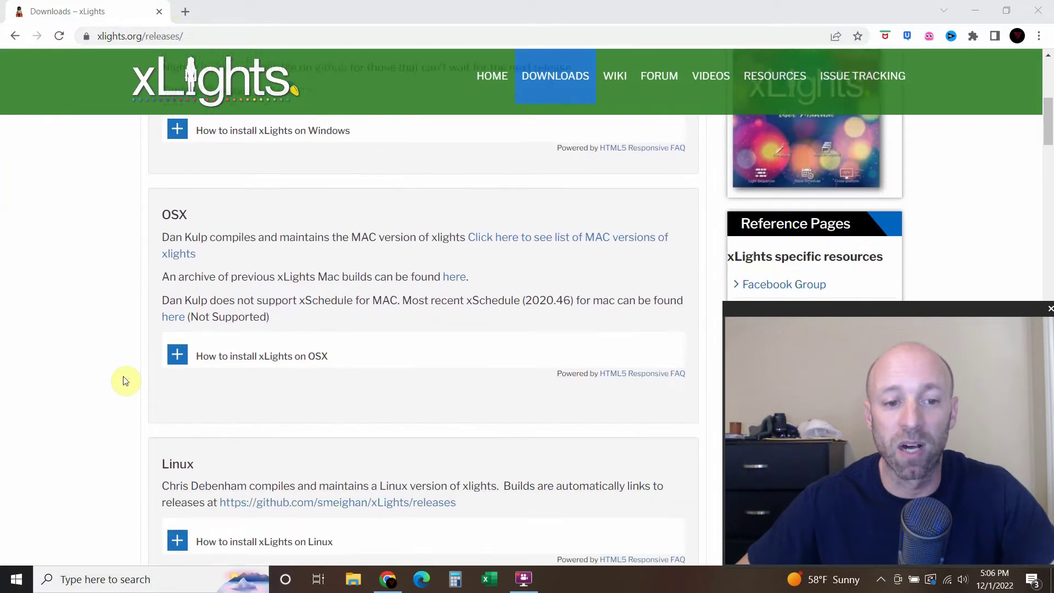
pyautogui.scroll(-3, 125, 379)
pyautogui.scroll(-1, 165, 346)
pyautogui.scroll(-2, 164, 338)
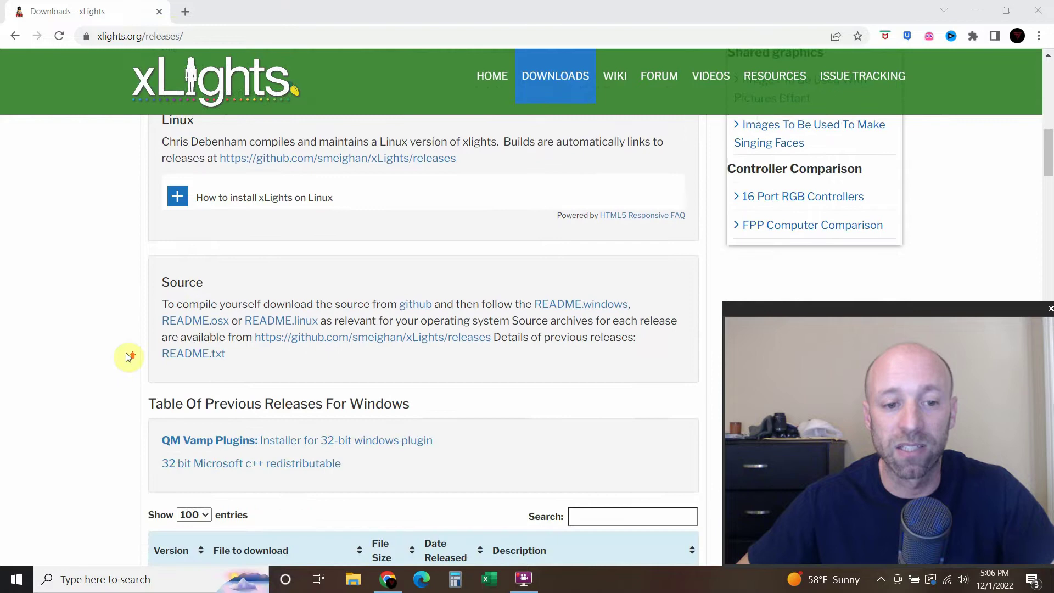
pyautogui.scroll(5, 127, 357)
pyautogui.scroll(5, 127, 357)
pyautogui.scroll(1, 127, 357)
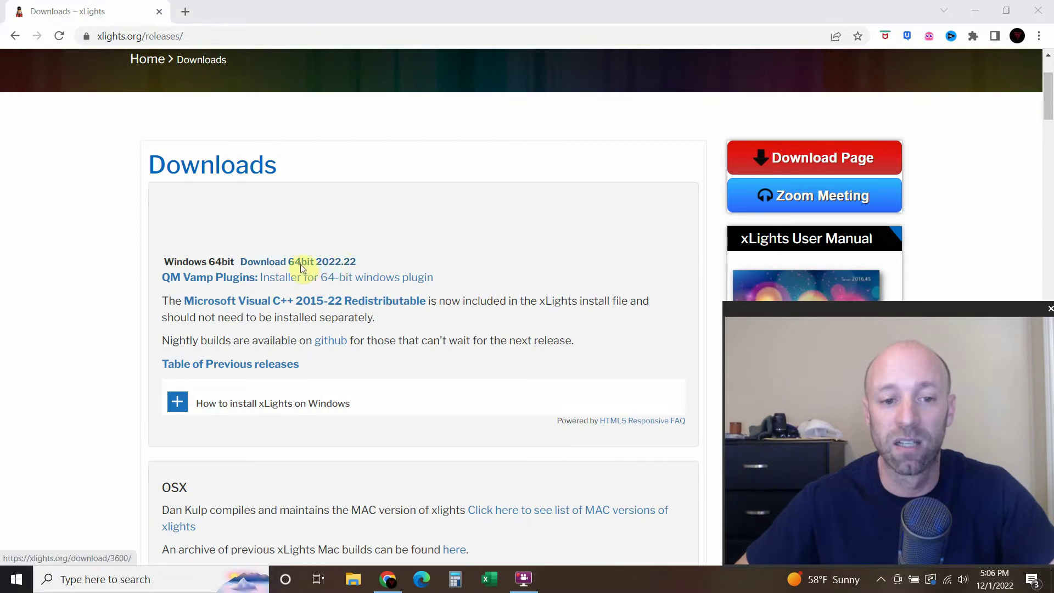
pyautogui.click(177, 401)
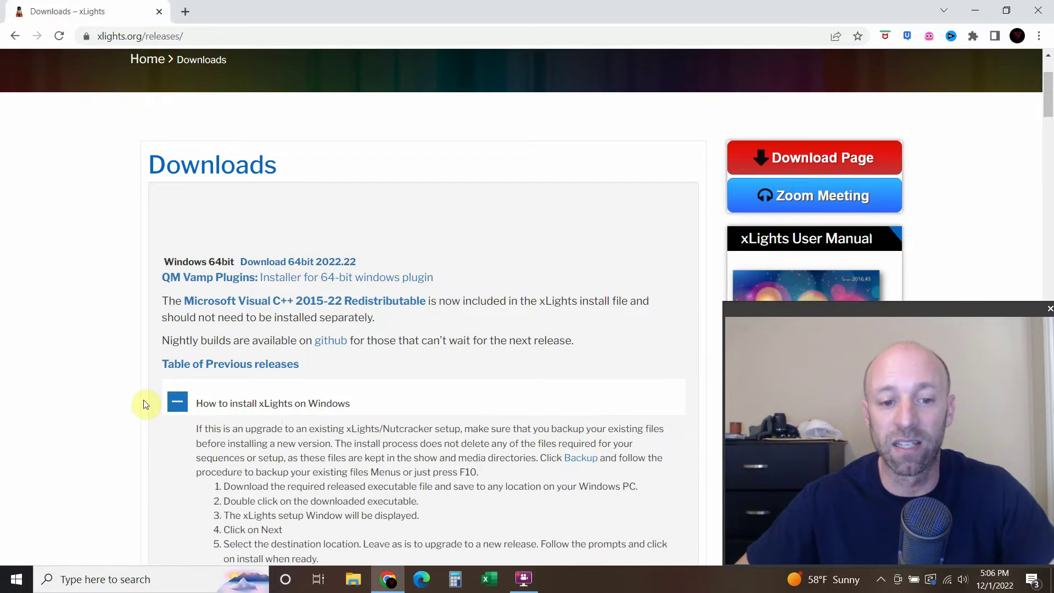
# Read through the Windows install instructions, then minimize Chrome to reveal the desktop.
pyautogui.scroll(-2, 143, 400)
pyautogui.scroll(-2, 142, 398)
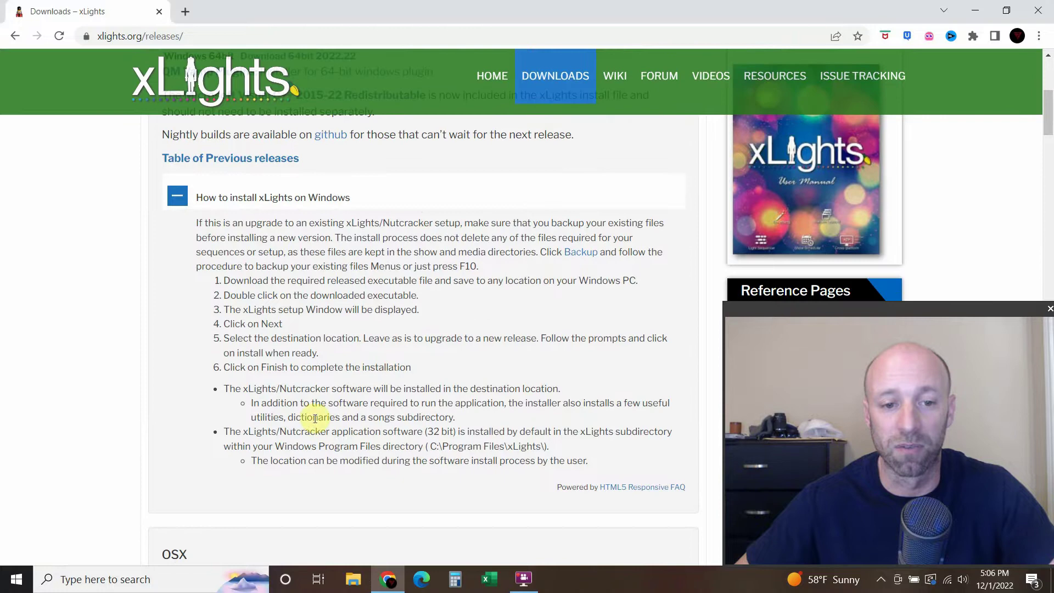
pyautogui.scroll(1, 314, 403)
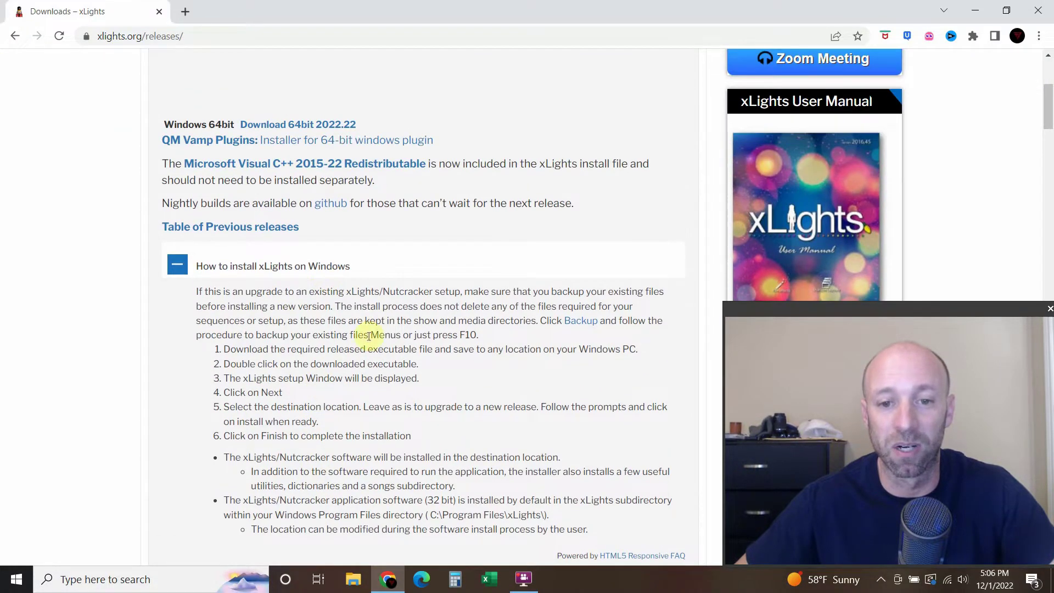
pyautogui.scroll(3, 279, 335)
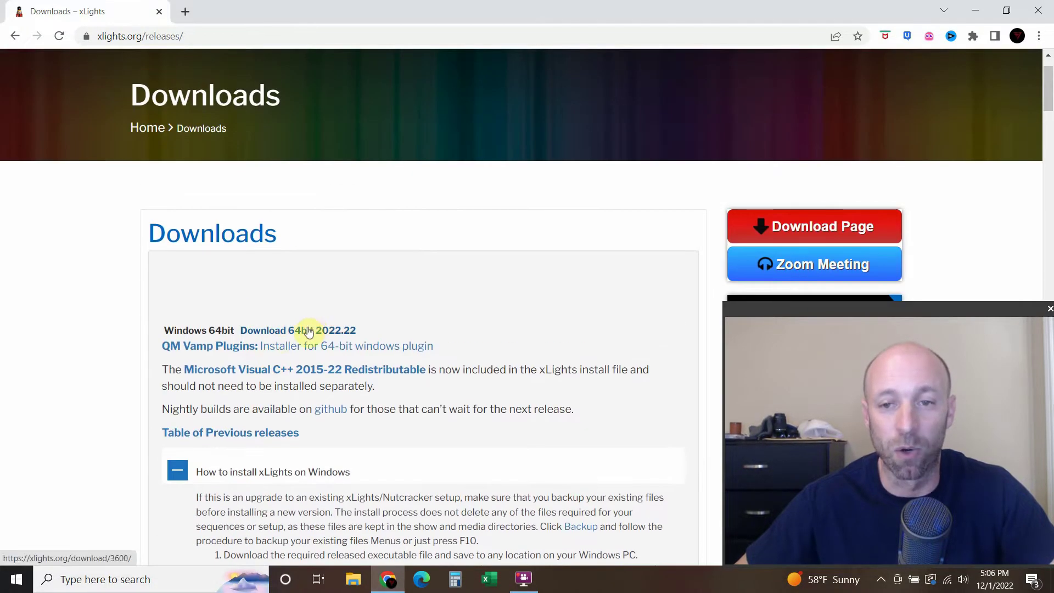
pyautogui.click(1038, 10)
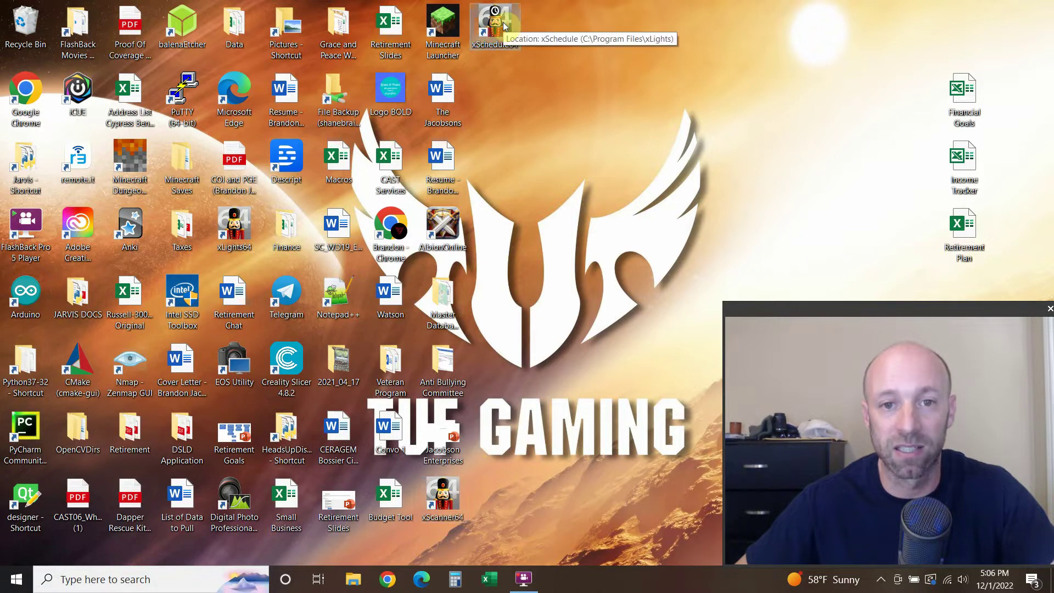
# Launch xLights 2022.23 64bit from the xLights64 desktop shortcut.
pyautogui.doubleClick(243, 230)
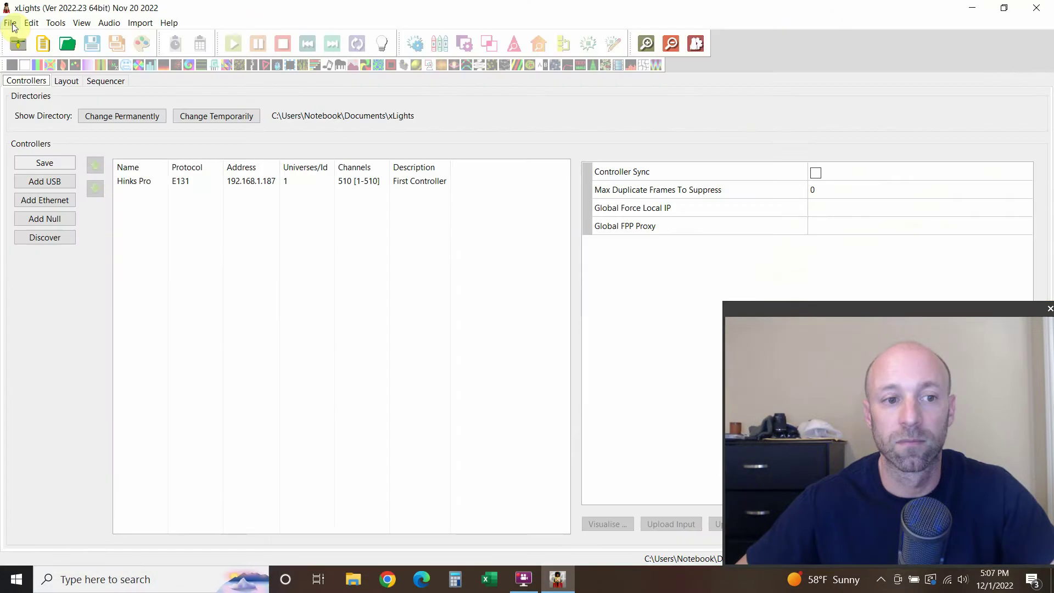
# Glance at the File menu, then select the Hinks Pro controller to show its properties.
pyautogui.click(11, 23)
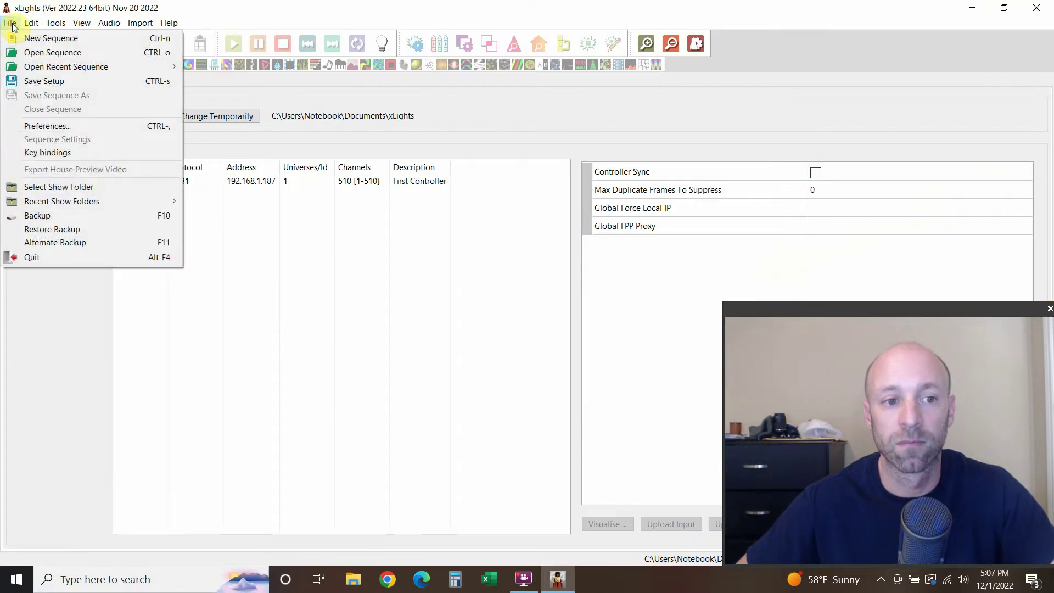
pyautogui.click(341, 253)
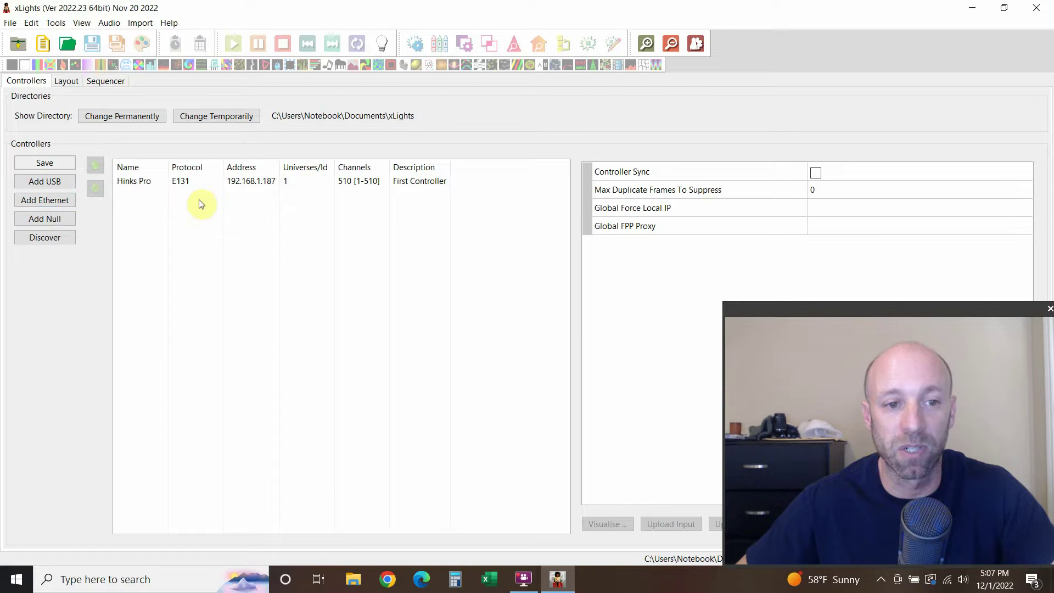
pyautogui.click(186, 182)
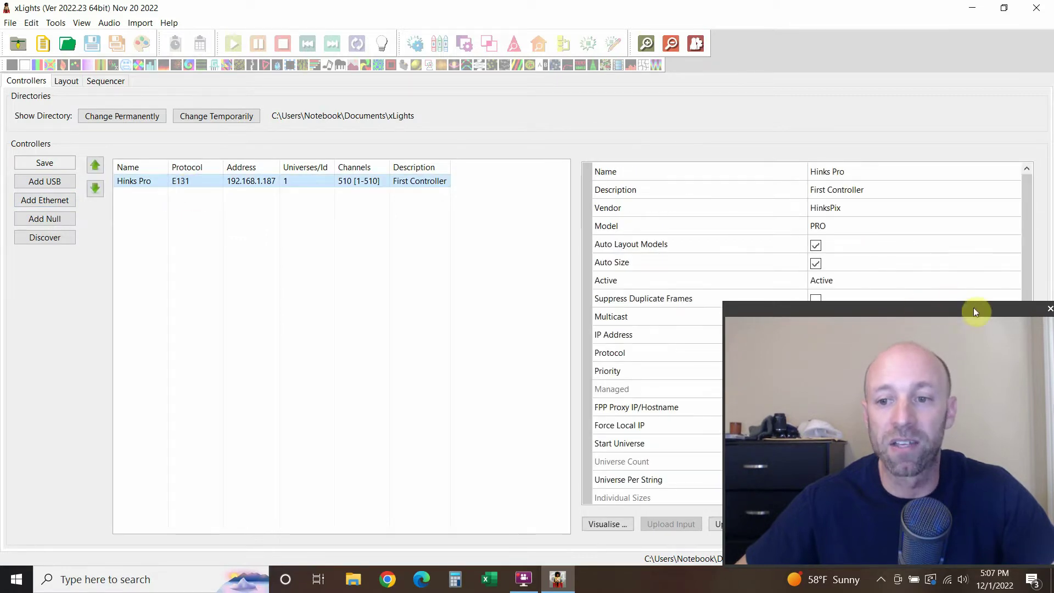
pyautogui.moveTo(973, 307)
pyautogui.mouseDown()
pyautogui.moveTo(321, 295)
pyautogui.moveTo(253, 305)
pyautogui.mouseUp()
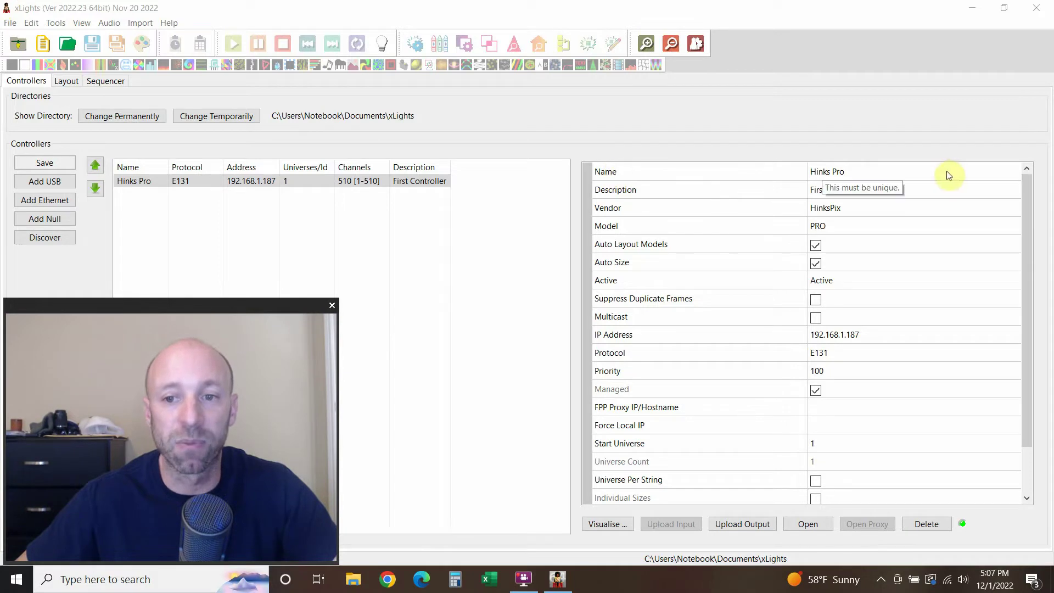
# Check Hinks Pro's name, 'First Controller' description, HinksPix vendor, model and Auto Size.
pyautogui.click(885, 171)
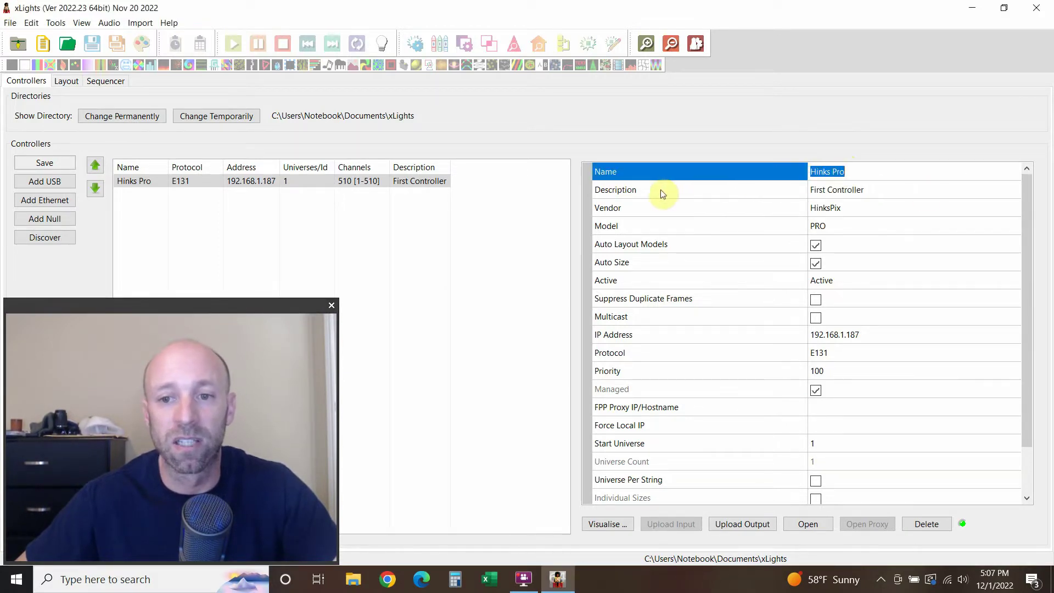
pyautogui.click(893, 189)
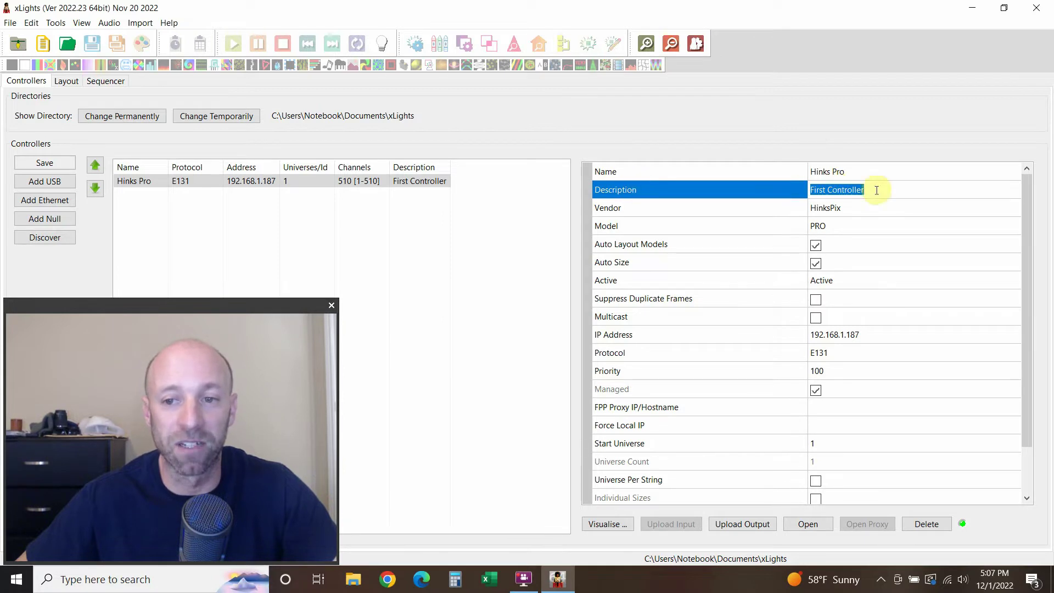
pyautogui.click(859, 208)
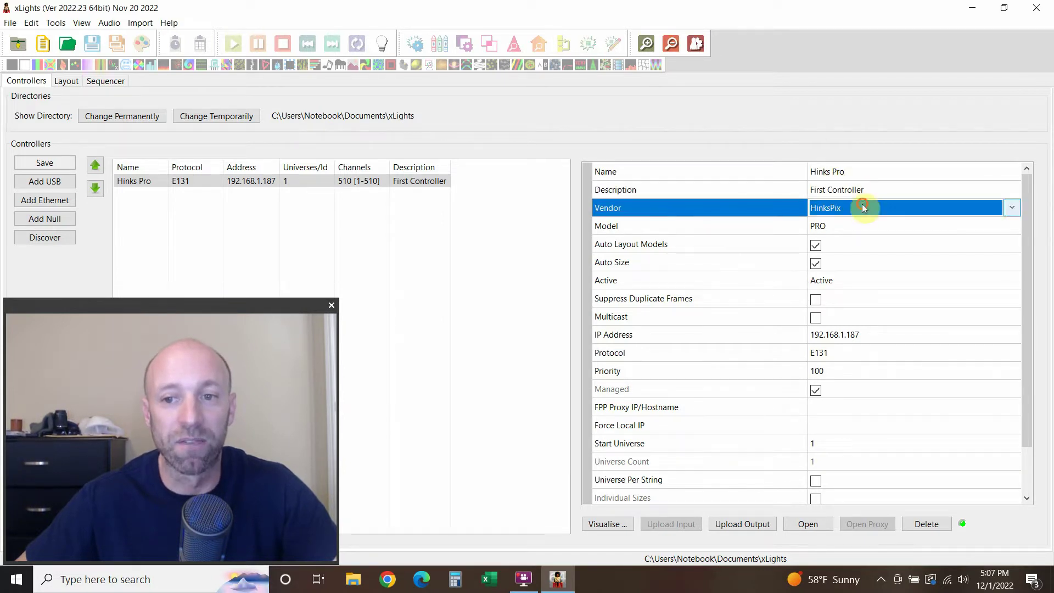
pyautogui.click(1011, 207)
pyautogui.click(839, 366)
pyautogui.click(675, 226)
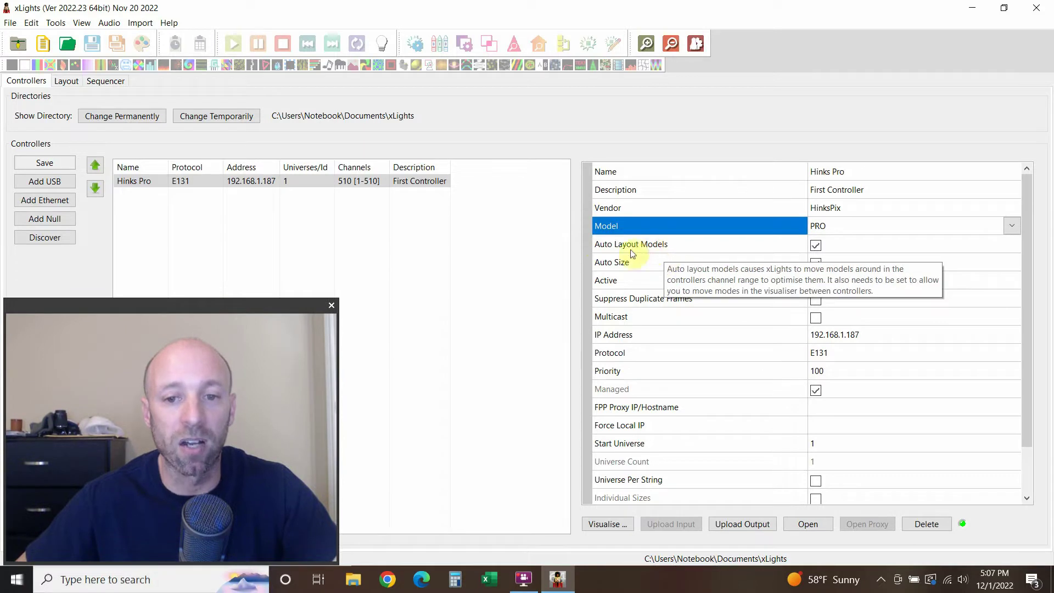
pyautogui.click(816, 263)
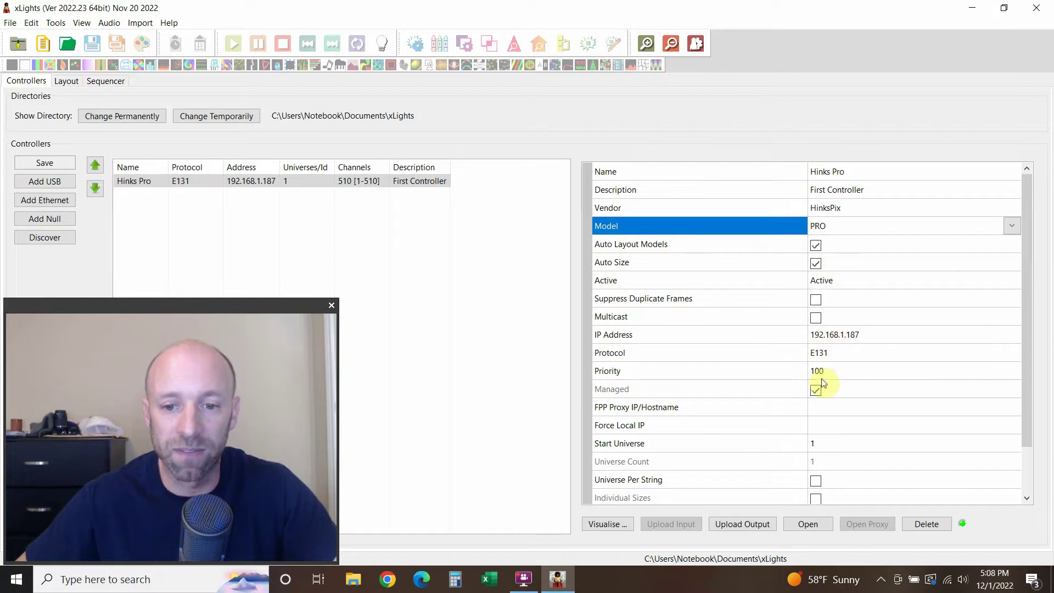
# Save the controller setup and reselect the Hinks Pro controller.
pyautogui.scroll(-1, 864, 406)
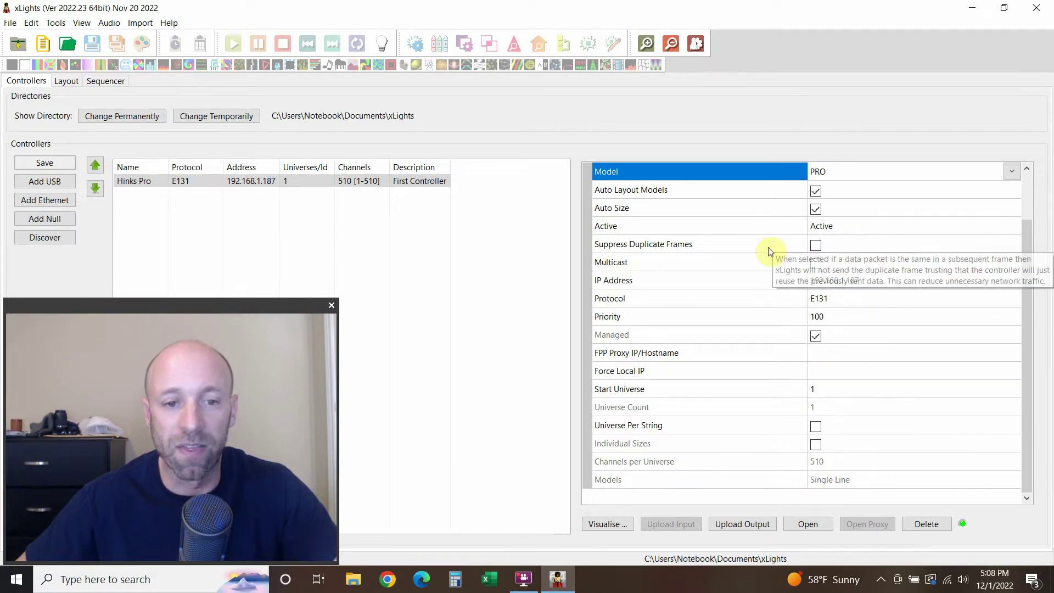
pyautogui.moveTo(275, 315)
pyautogui.mouseDown()
pyautogui.moveTo(372, 287)
pyautogui.moveTo(273, 311)
pyautogui.mouseUp()
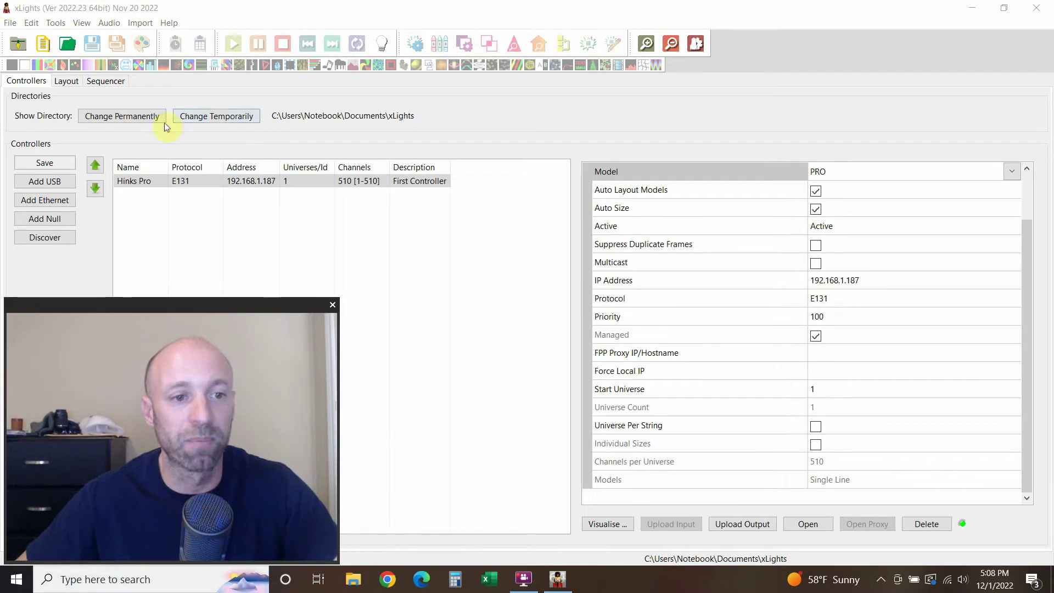
pyautogui.click(53, 163)
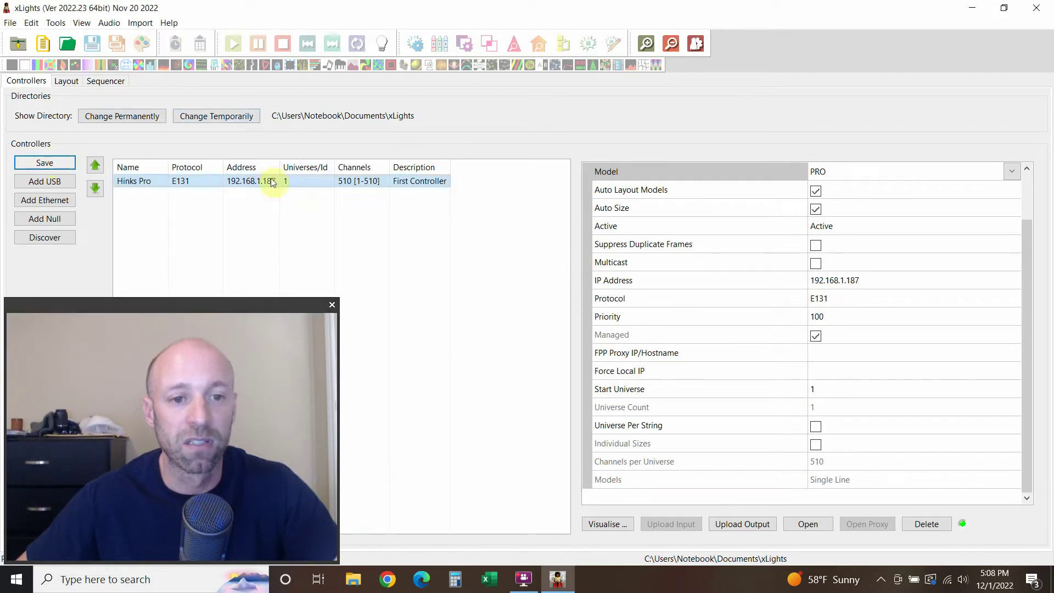
pyautogui.click(244, 180)
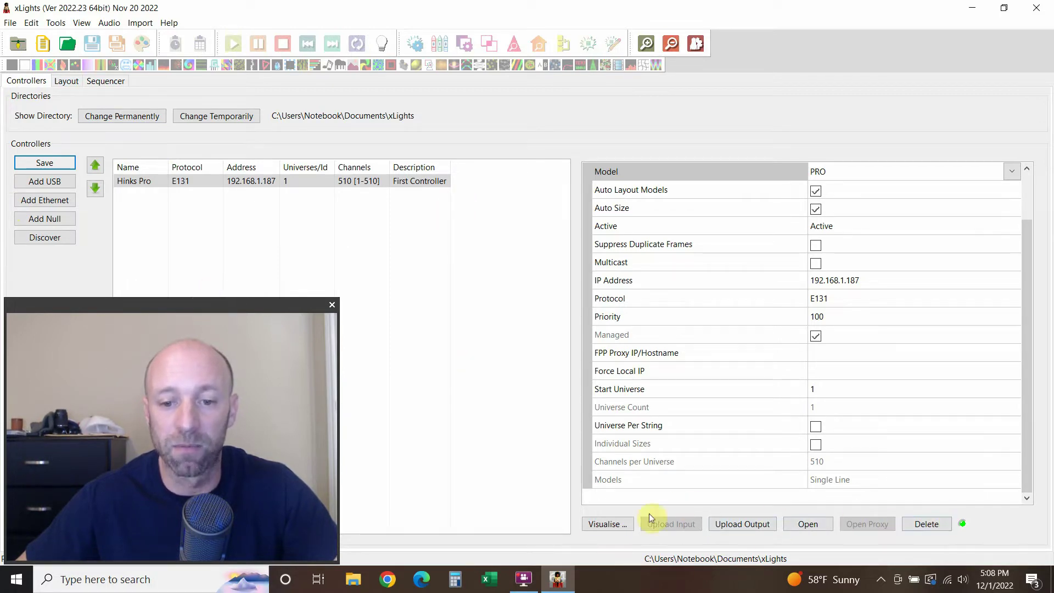
# Open the Hinks Pro Visualise port map and find Single Line on Pixel Port 33.
pyautogui.click(610, 523)
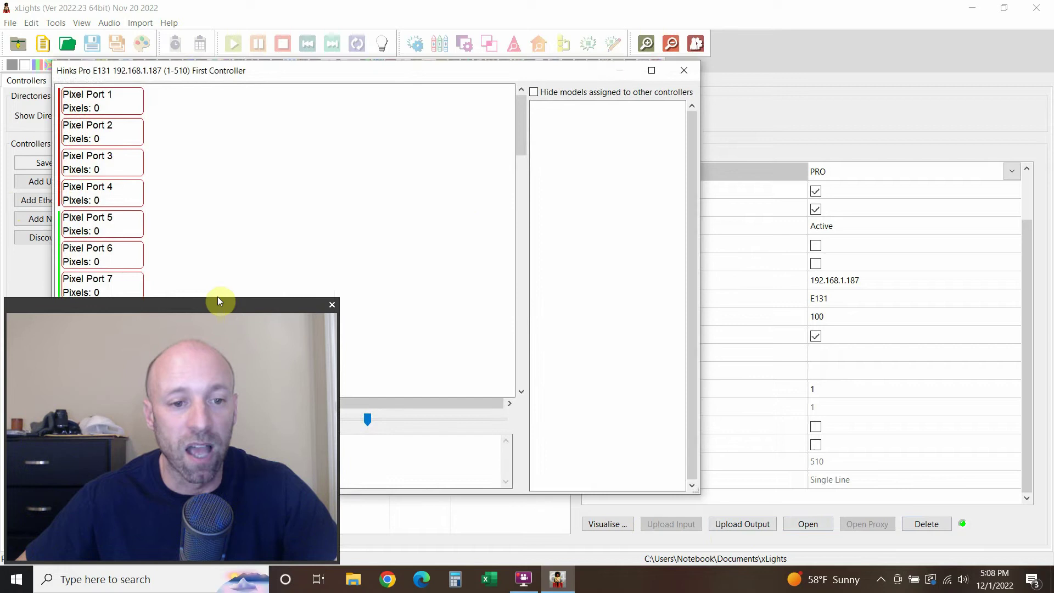
pyautogui.moveTo(215, 304)
pyautogui.mouseDown()
pyautogui.moveTo(906, 268)
pyautogui.moveTo(926, 301)
pyautogui.mouseUp()
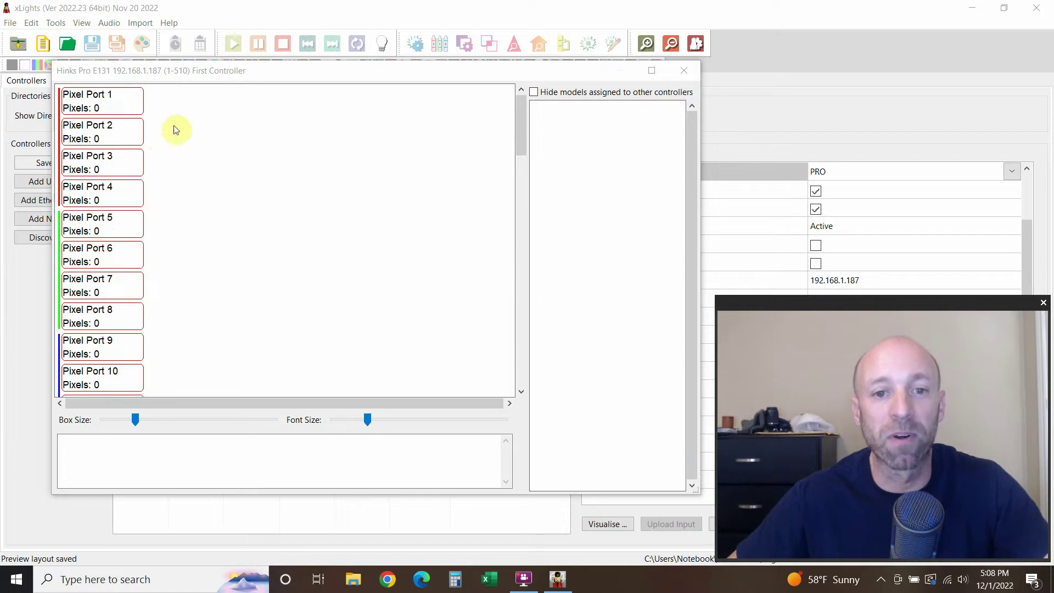
pyautogui.moveTo(521, 129); pyautogui.dragTo(520, 285)
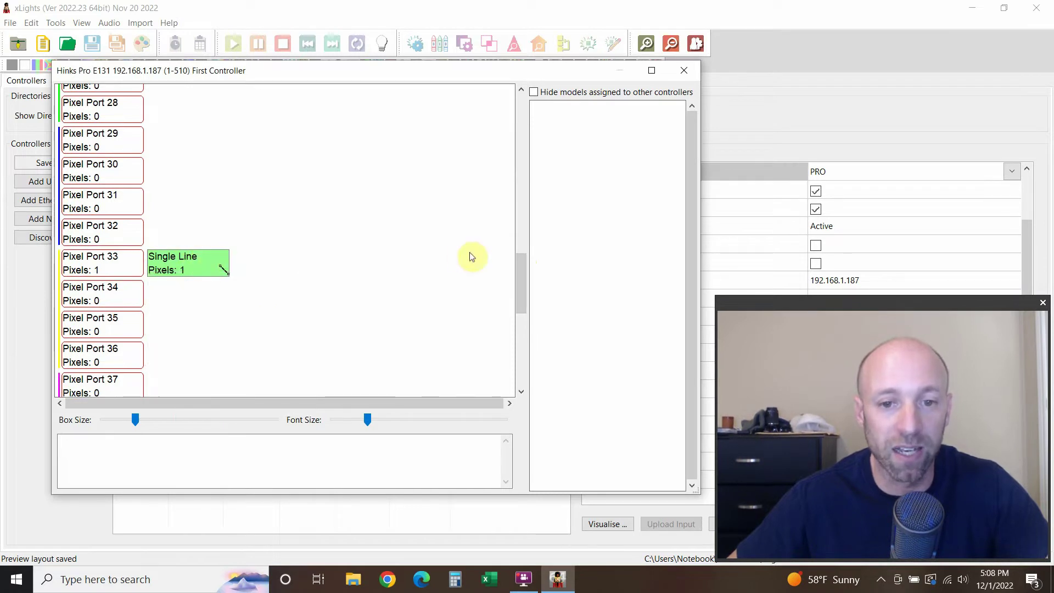
pyautogui.scroll(-1, 137, 274)
pyautogui.scroll(-3, 121, 272)
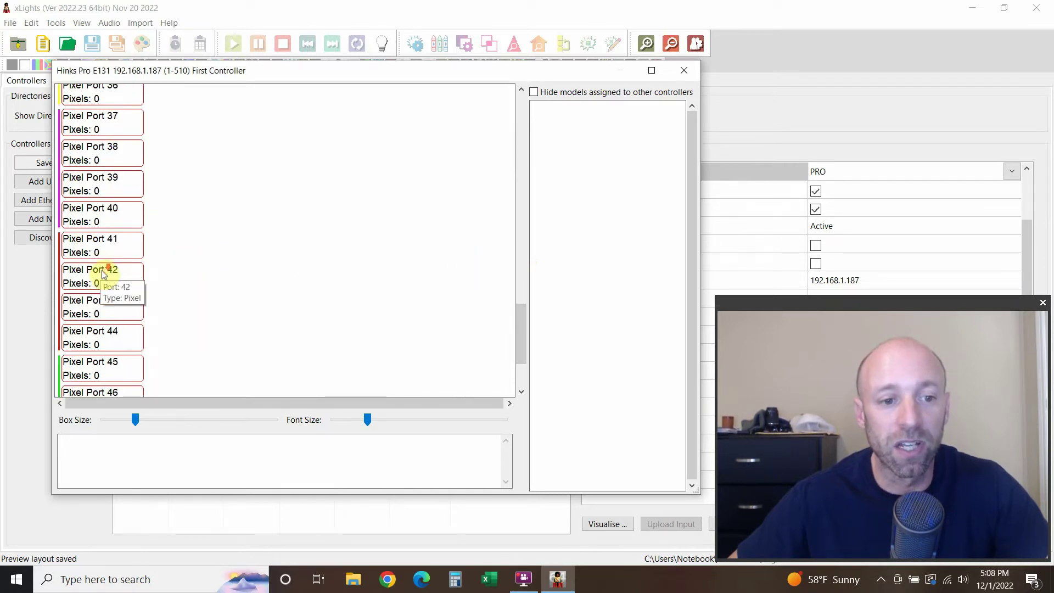
pyautogui.scroll(-2, 154, 286)
pyautogui.scroll(1, 104, 329)
pyautogui.scroll(2, 104, 304)
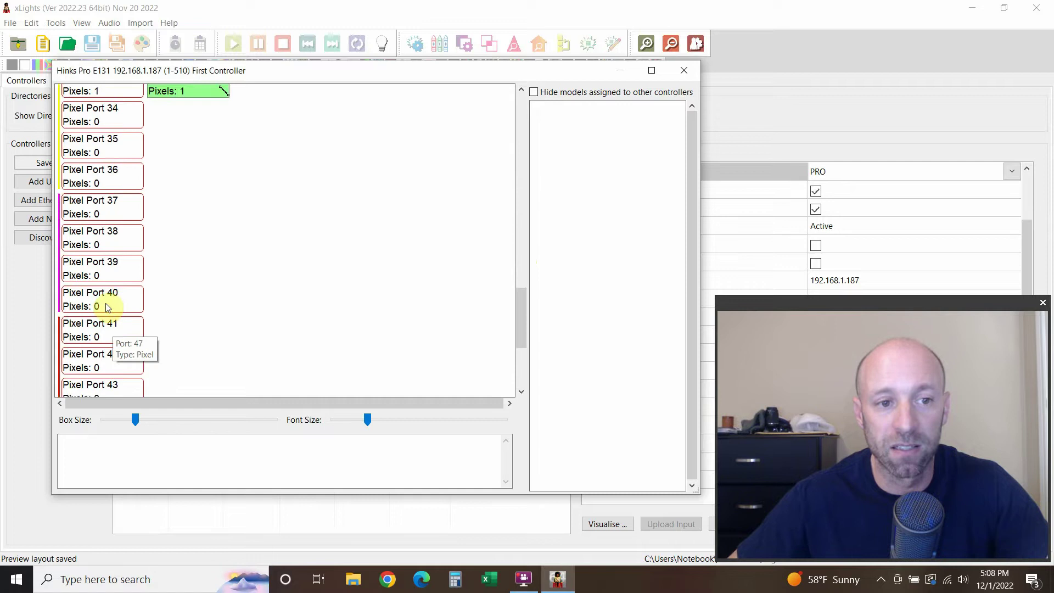
pyautogui.scroll(2, 110, 301)
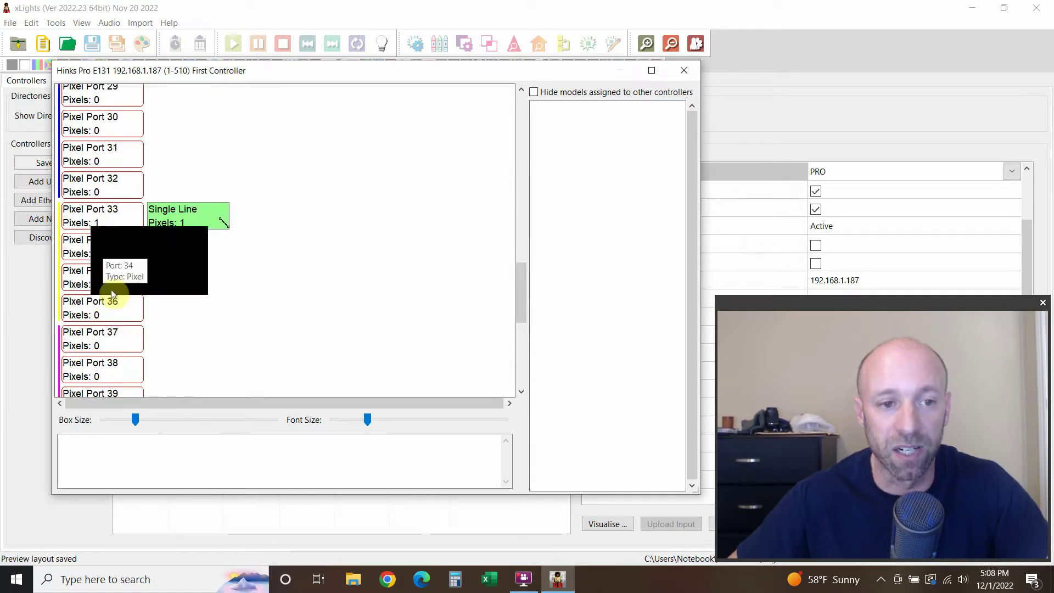
pyautogui.scroll(3, 140, 219)
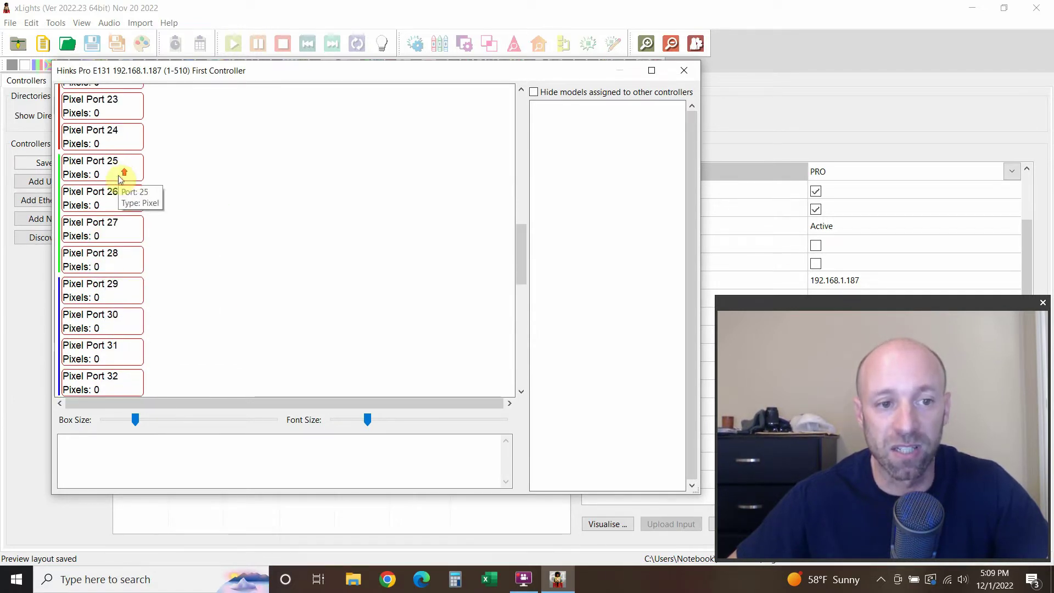
pyautogui.scroll(3, 130, 197)
pyautogui.scroll(3, 131, 200)
pyautogui.scroll(1, 138, 198)
pyautogui.scroll(2, 137, 165)
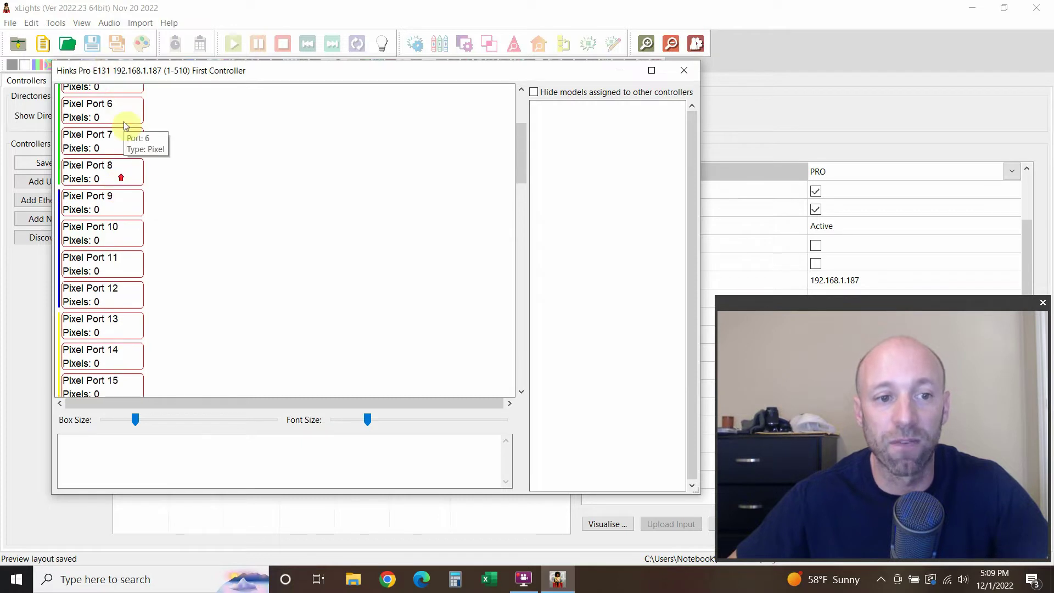
pyautogui.scroll(3, 142, 165)
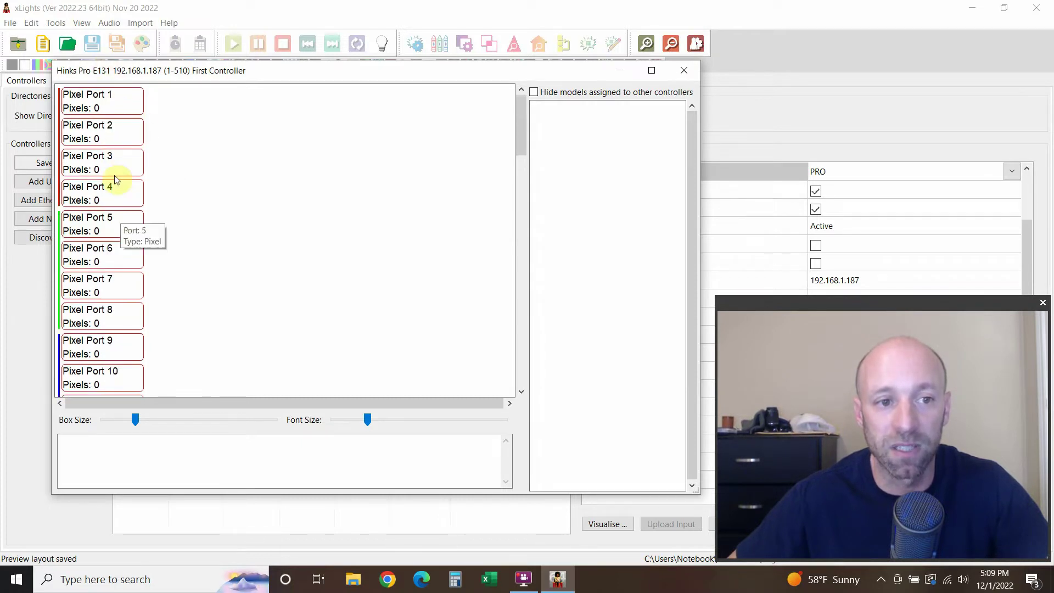
pyautogui.scroll(-2, 127, 247)
pyautogui.scroll(-3, 121, 274)
pyautogui.scroll(-3, 132, 272)
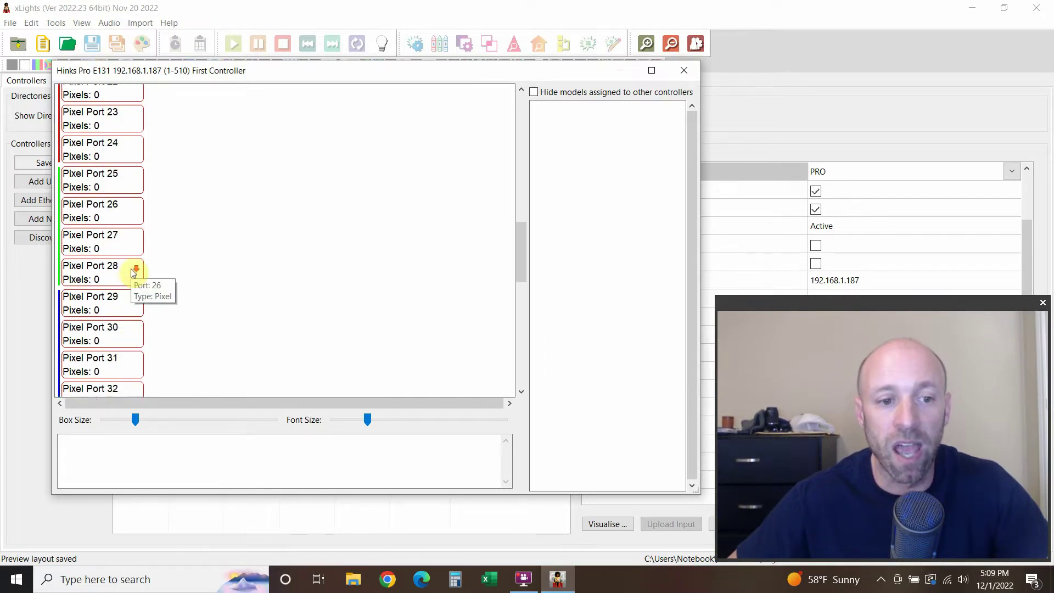
pyautogui.scroll(-3, 138, 278)
pyautogui.scroll(-3, 137, 276)
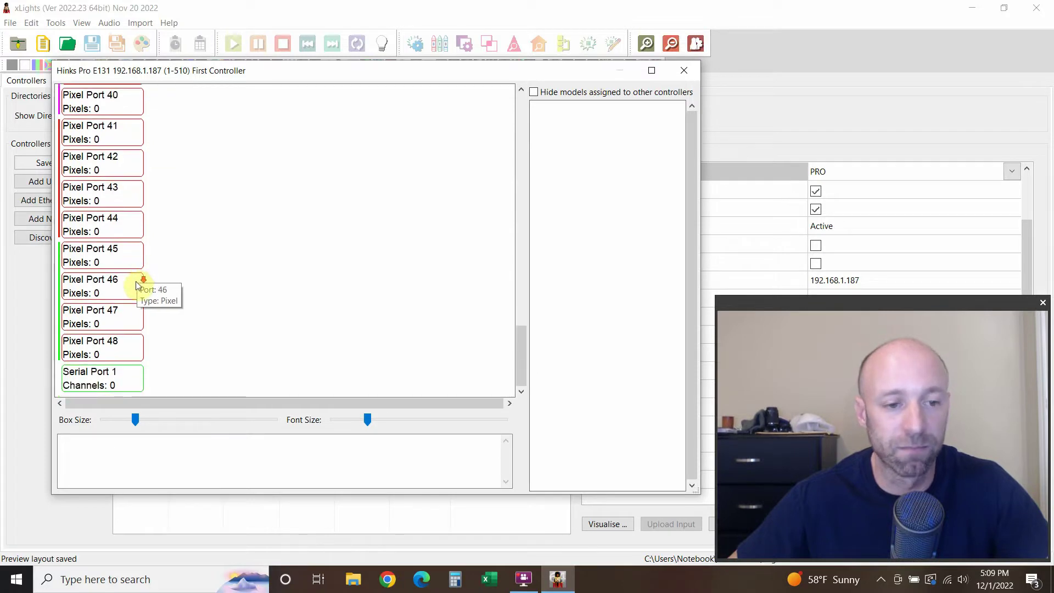
pyautogui.scroll(2, 165, 296)
pyautogui.scroll(1, 182, 274)
# Dismiss the port context menu and close the port map dialog.
pyautogui.rightClick(176, 165)
pyautogui.press('Escape')
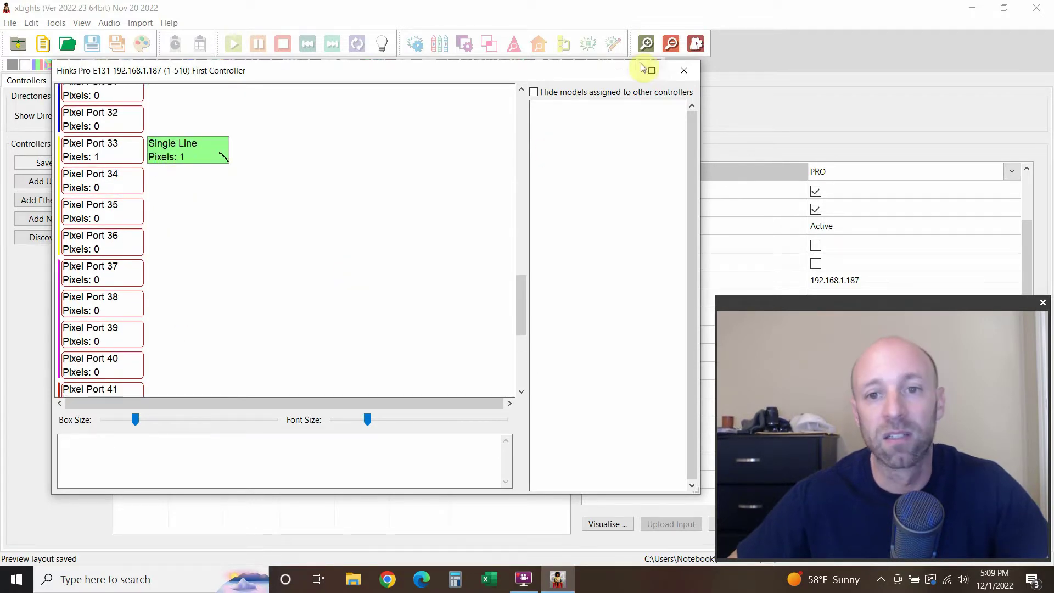
pyautogui.click(683, 70)
pyautogui.click(890, 419)
pyautogui.moveTo(851, 305); pyautogui.dragTo(141, 312)
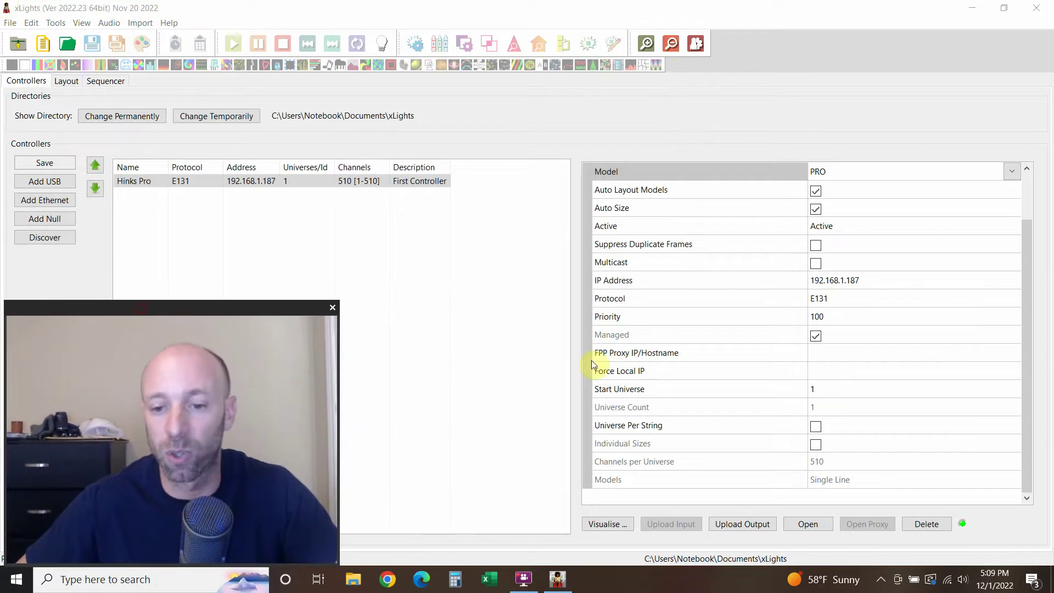
# Switch to the Layout view of the house display.
pyautogui.click(762, 526)
pyautogui.moveTo(285, 309); pyautogui.dragTo(993, 307)
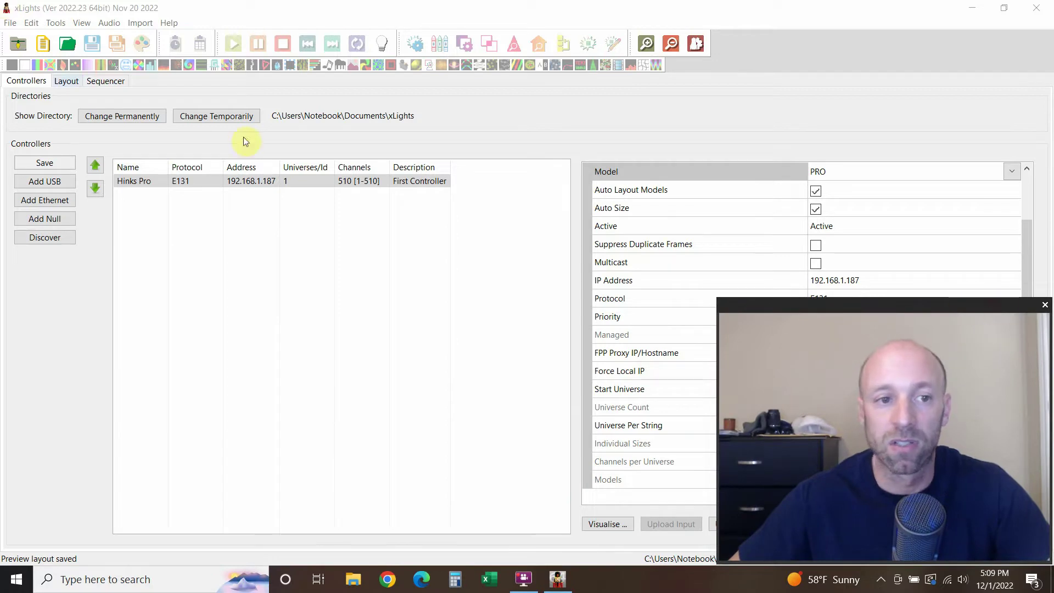
pyautogui.click(63, 82)
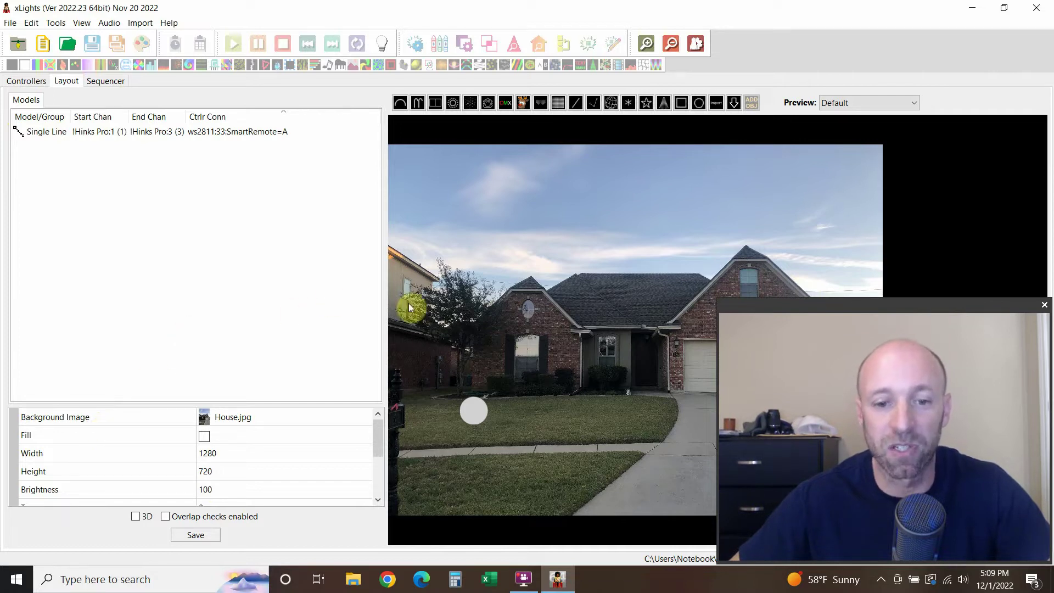
# Browse for a Background Image, cancel, and review the House.jpg layout properties.
pyautogui.click(348, 418)
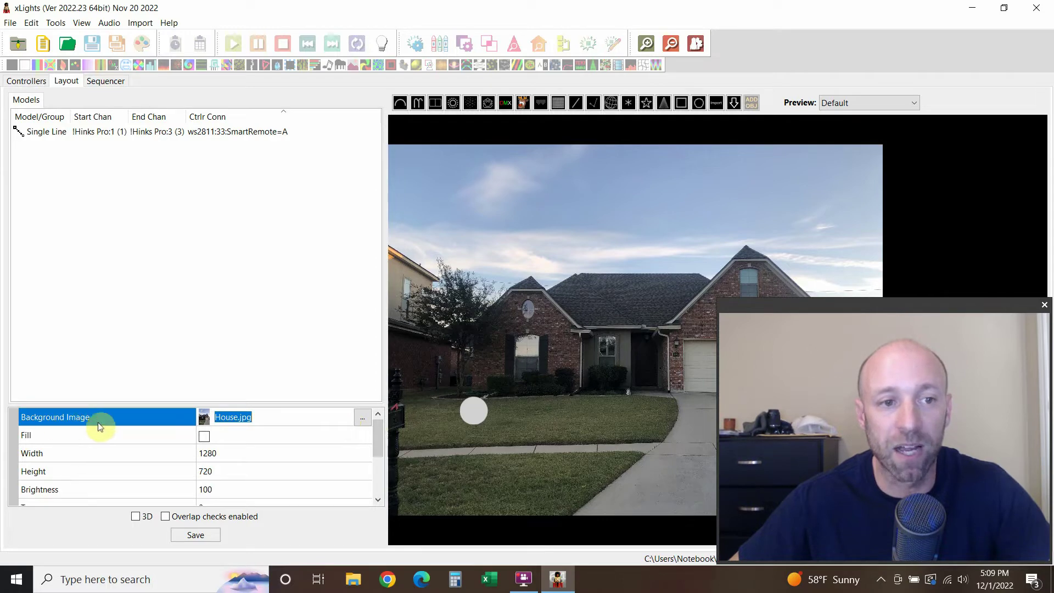
pyautogui.click(362, 419)
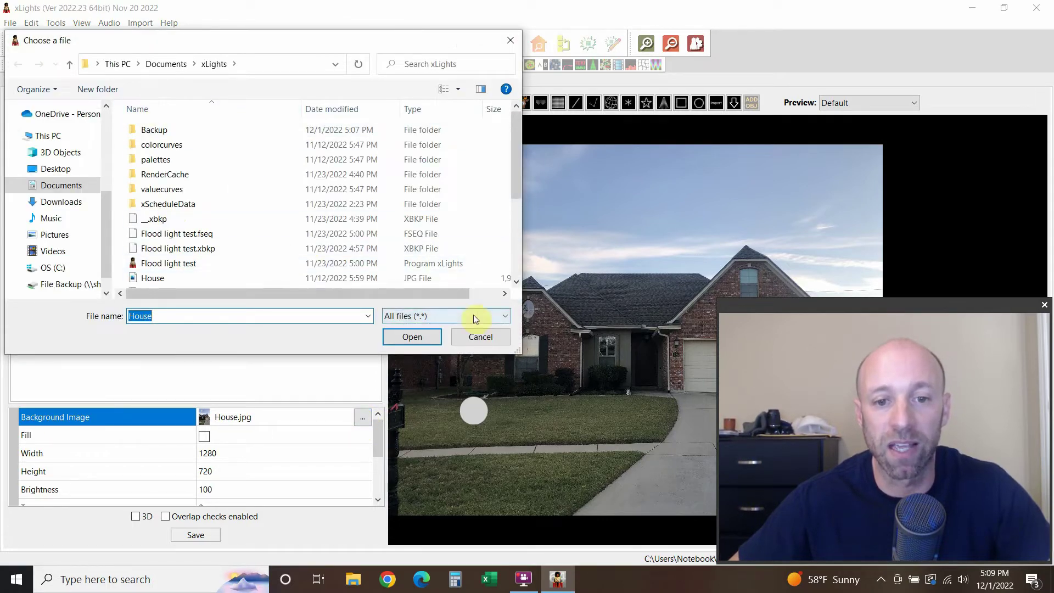
pyautogui.click(481, 339)
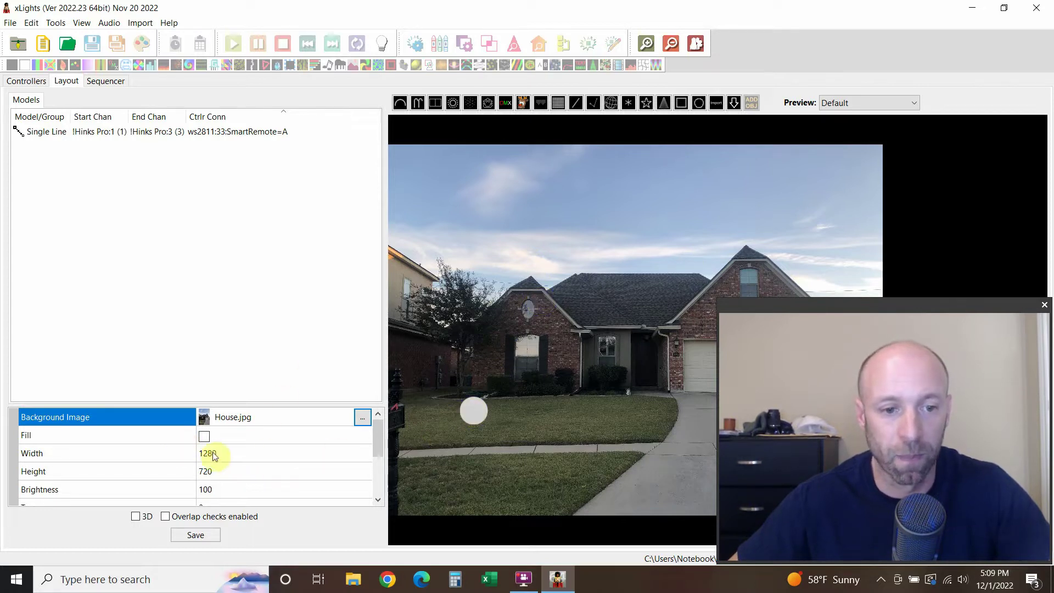
pyautogui.scroll(-1, 214, 455)
pyautogui.scroll(-1, 214, 455)
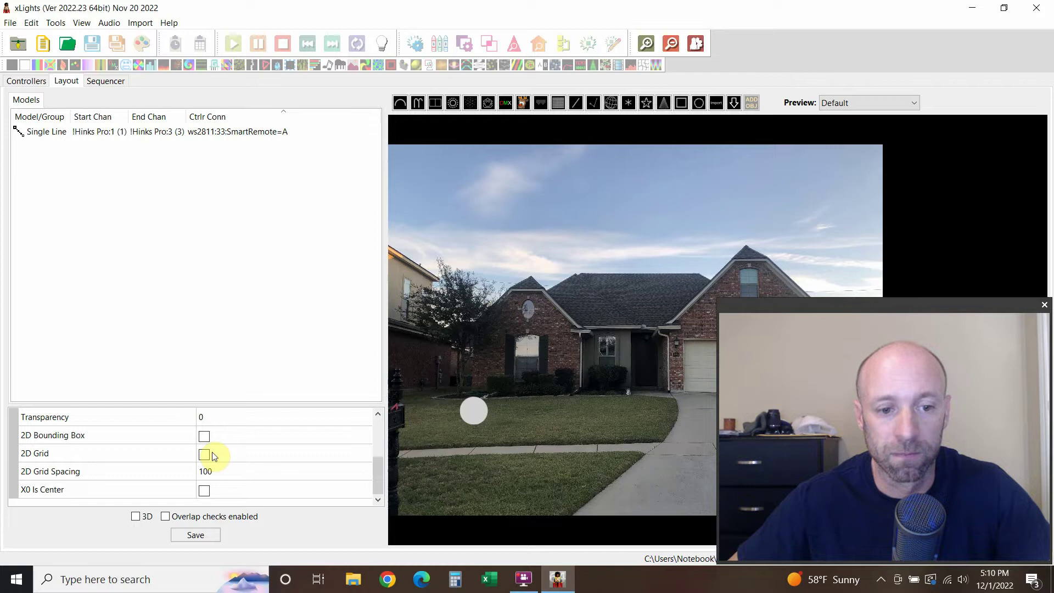
pyautogui.scroll(2, 214, 488)
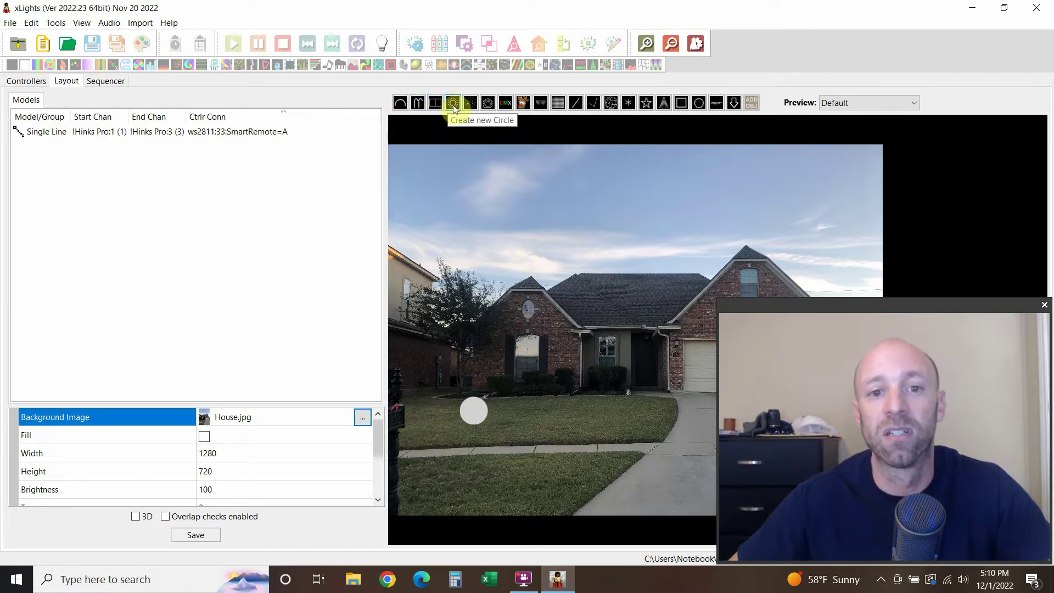
# Choose the Single Line tool and place Single Line-2 on the house lawn.
pyautogui.click(469, 103)
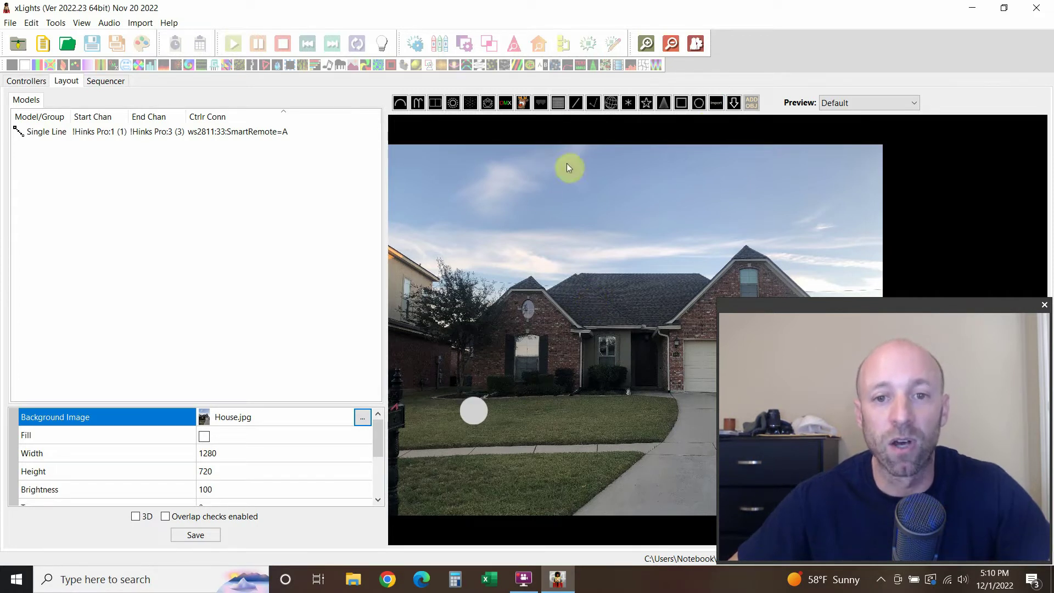
pyautogui.click(576, 103)
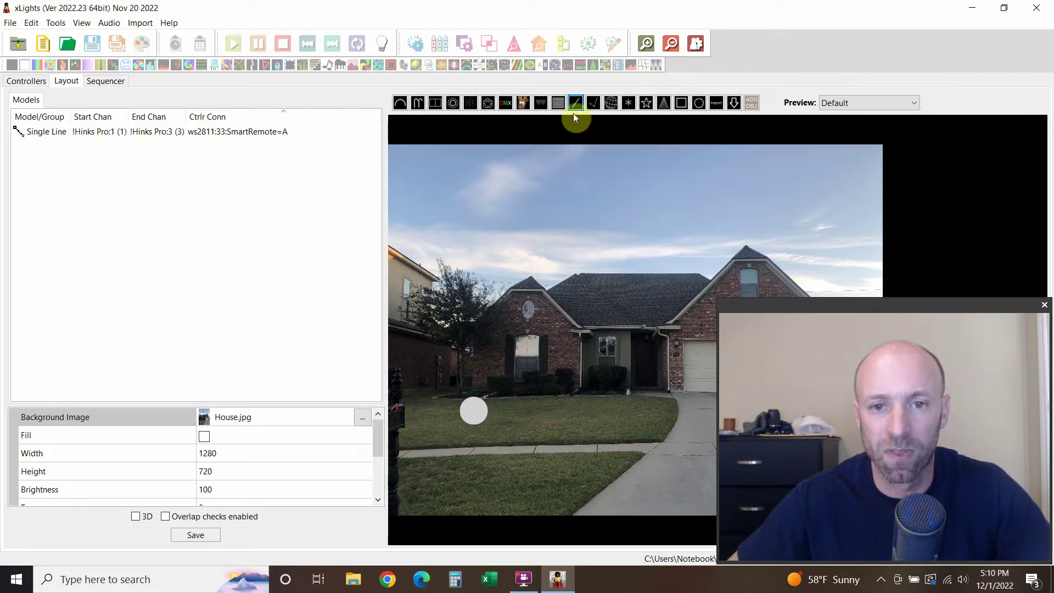
pyautogui.click(575, 107)
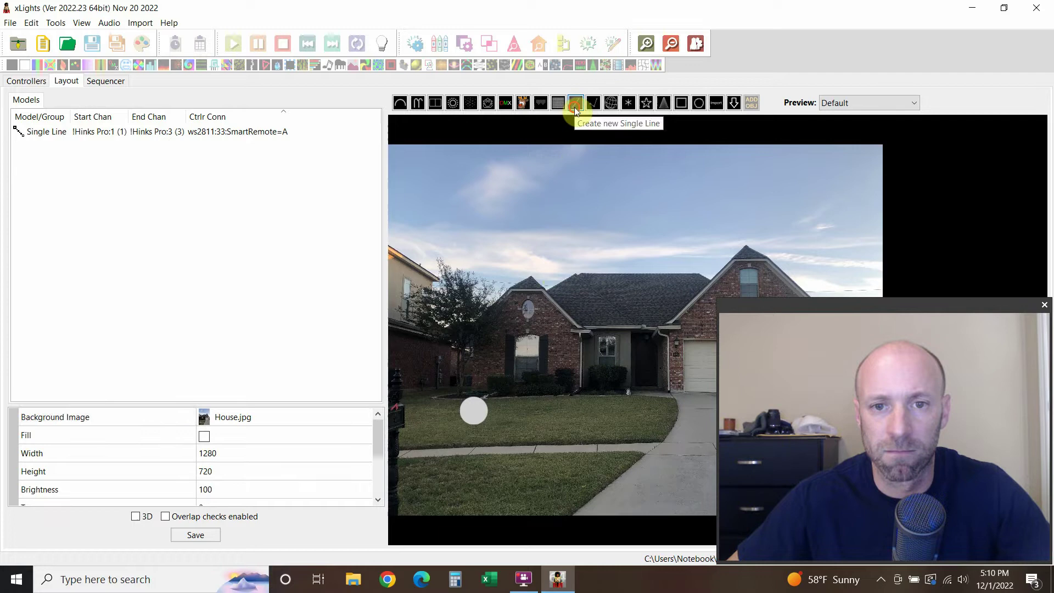
pyautogui.click(549, 402)
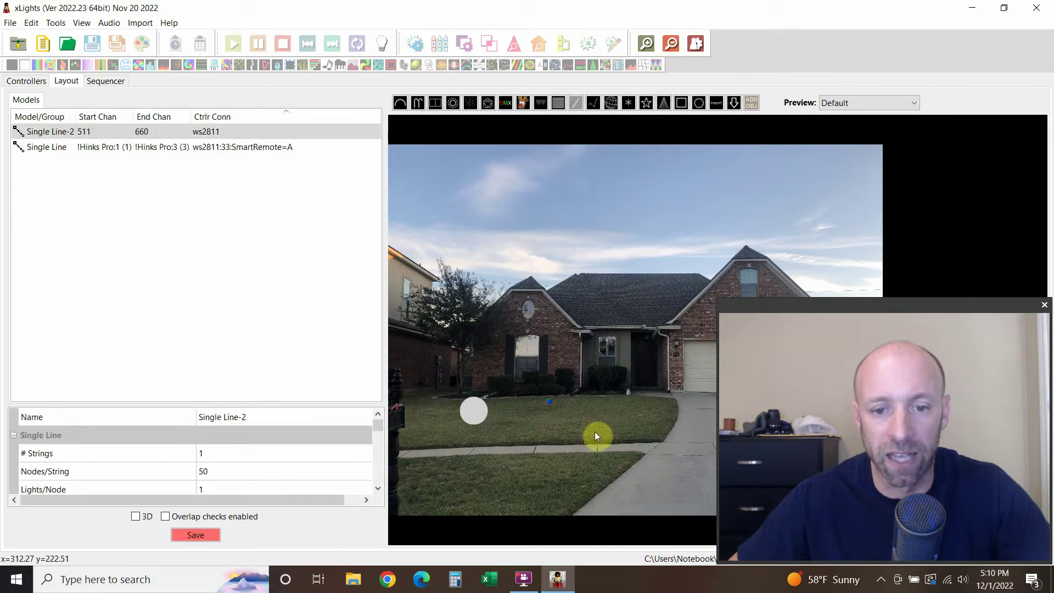
# Delete Single Line-2, undo the deletion, and draw another single-line model on the lawn.
pyautogui.rightClick(548, 403)
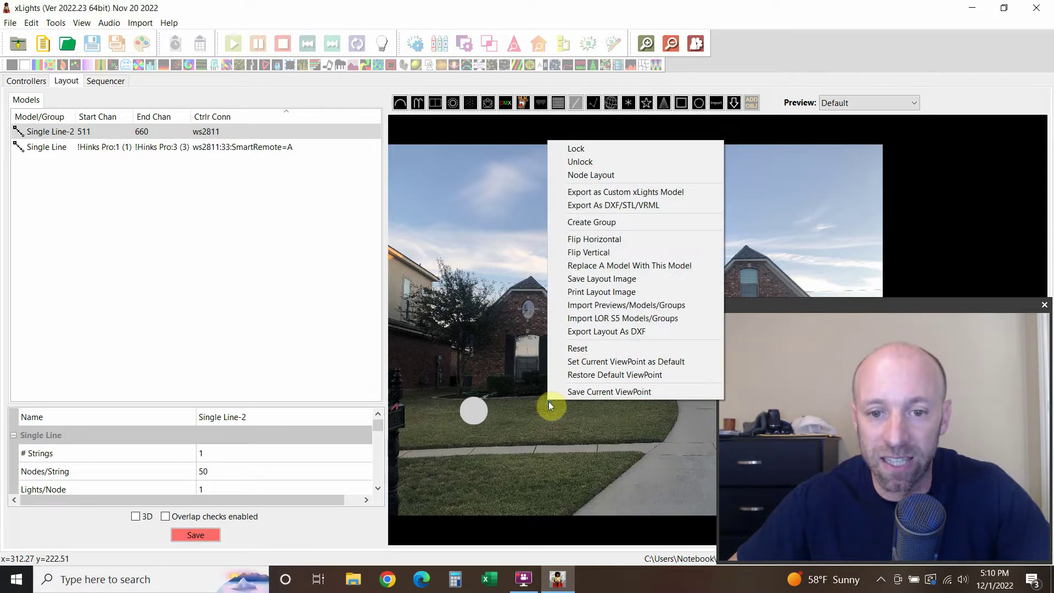
pyautogui.click(592, 348)
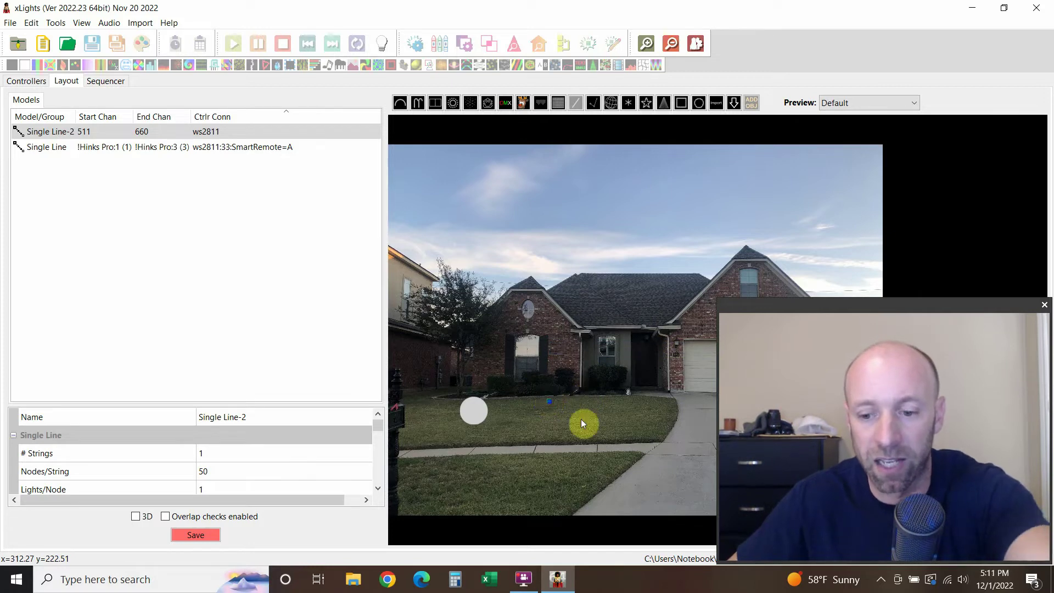
pyautogui.press('Delete')
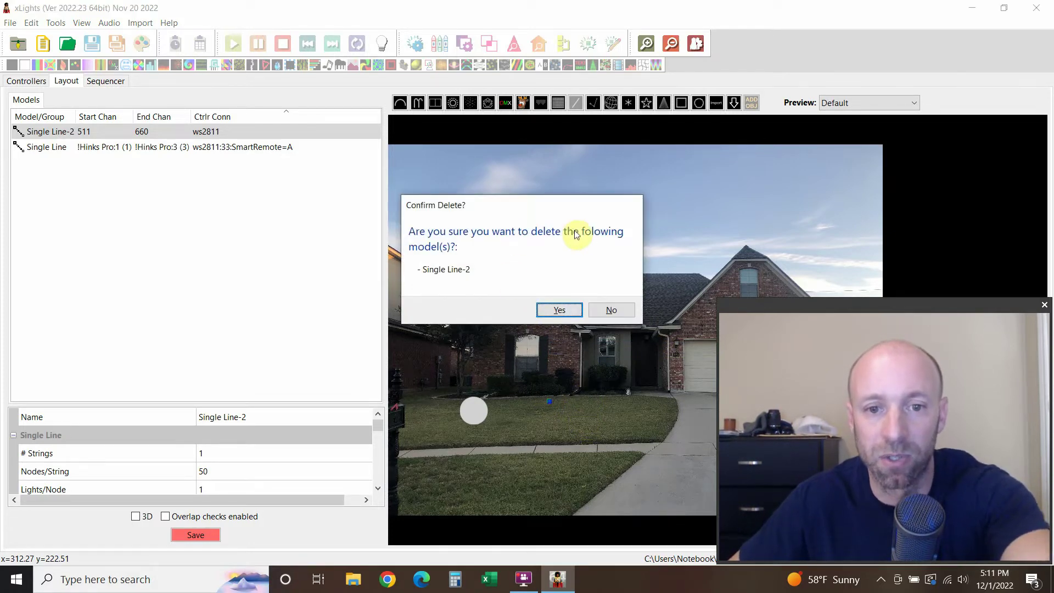
pyautogui.click(559, 311)
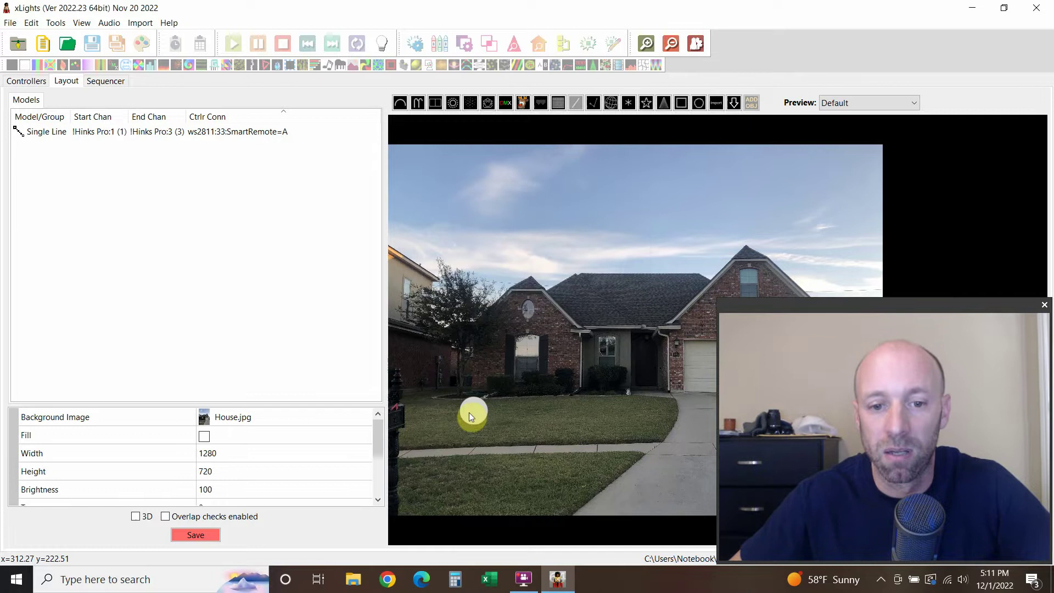
pyautogui.hotkey('ctrl', 'z')
pyautogui.moveTo(476, 412); pyautogui.dragTo(500, 412)
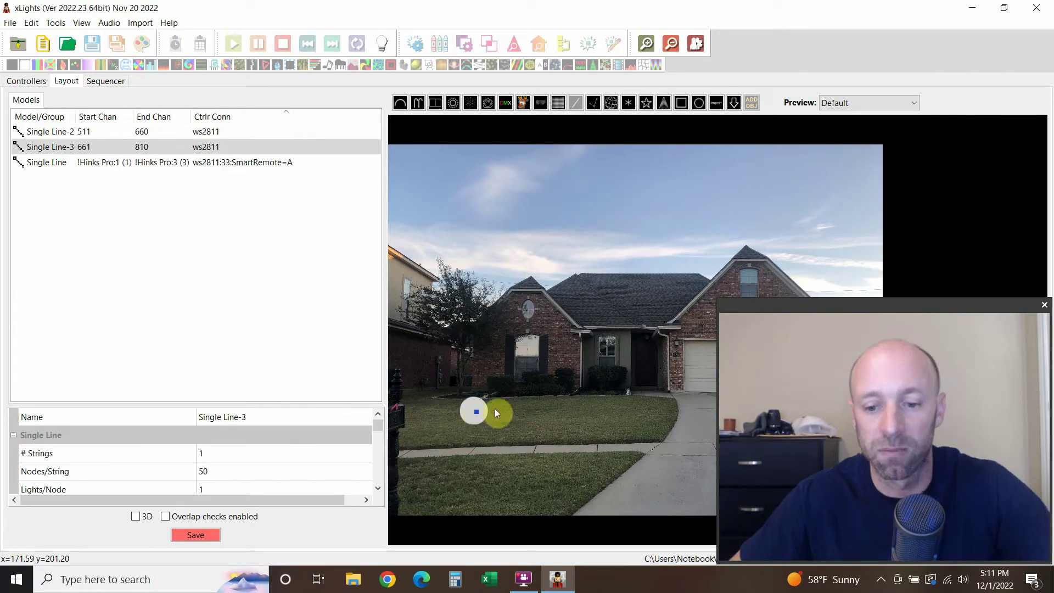
pyautogui.moveTo(85, 146)
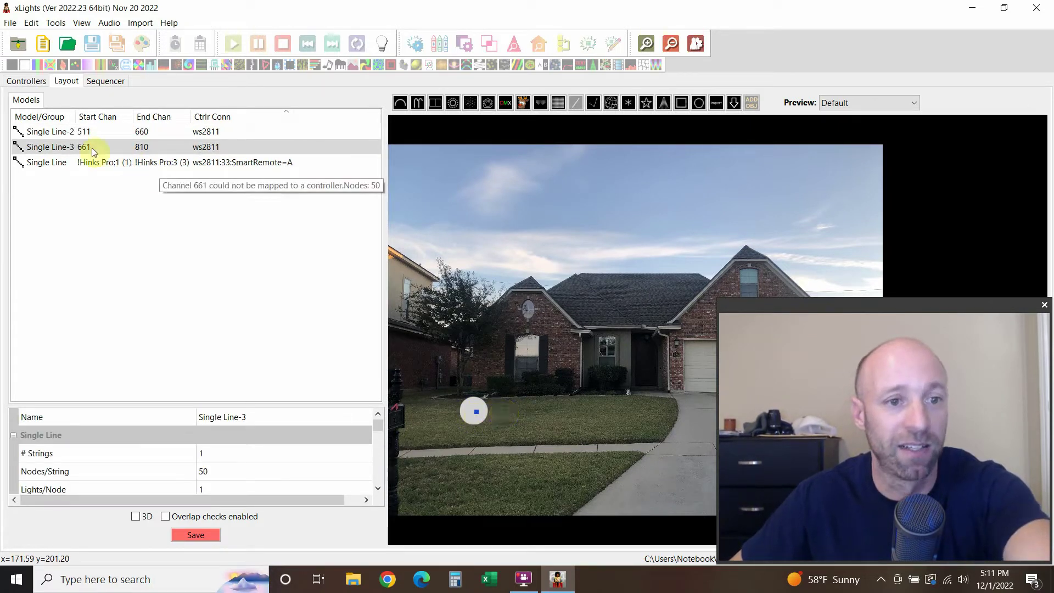
# Delete Single Line-2 and Single Line-3, confirming each deletion.
pyautogui.click(83, 134)
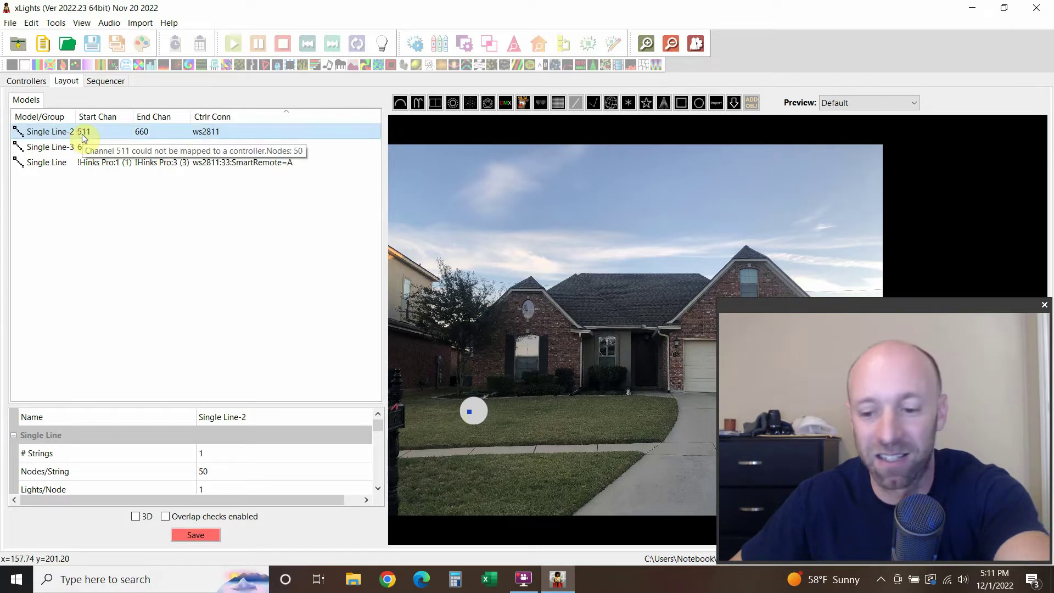
pyautogui.press('Delete')
pyautogui.click(569, 314)
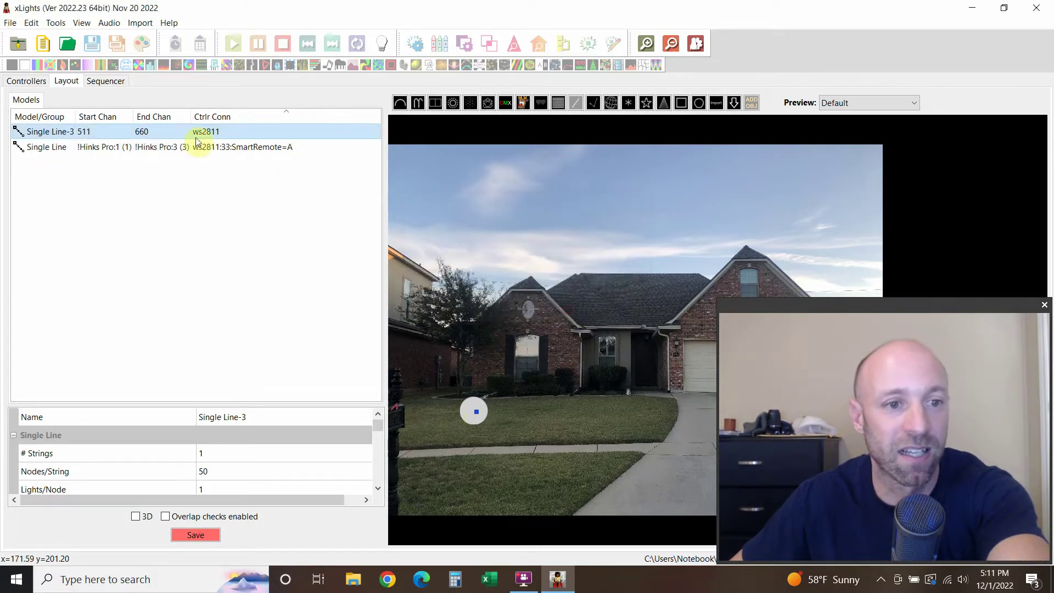
pyautogui.press('Delete')
pyautogui.click(561, 310)
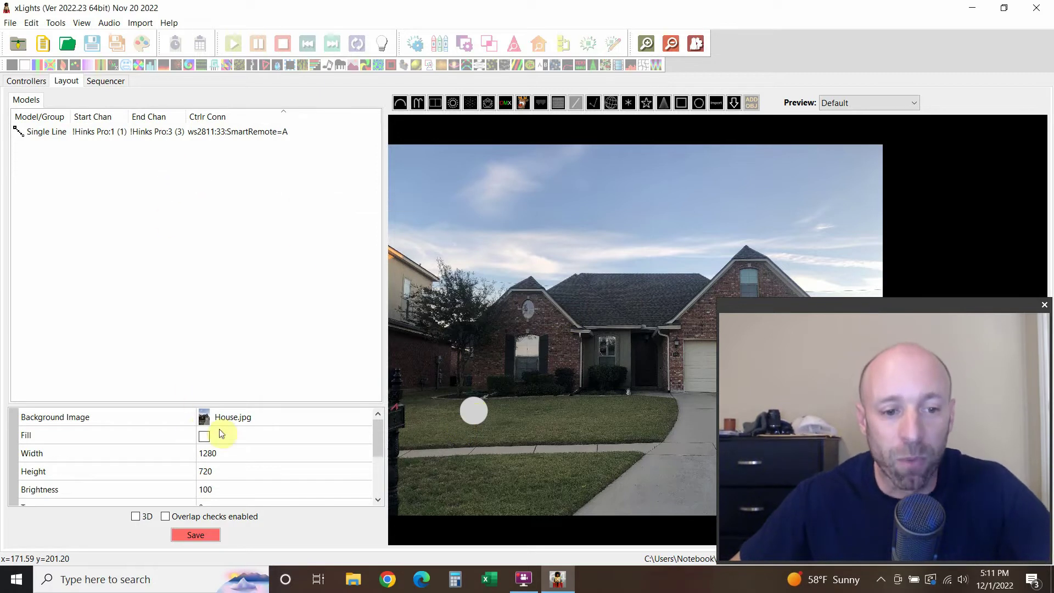
# Select the existing Single Line model to show its properties.
pyautogui.click(577, 104)
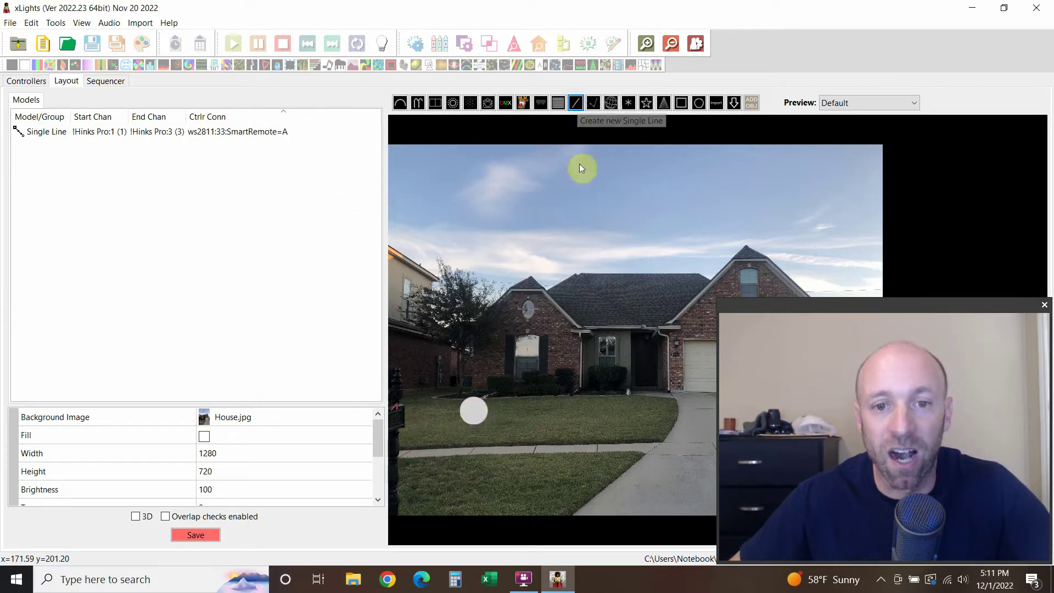
pyautogui.click(478, 413)
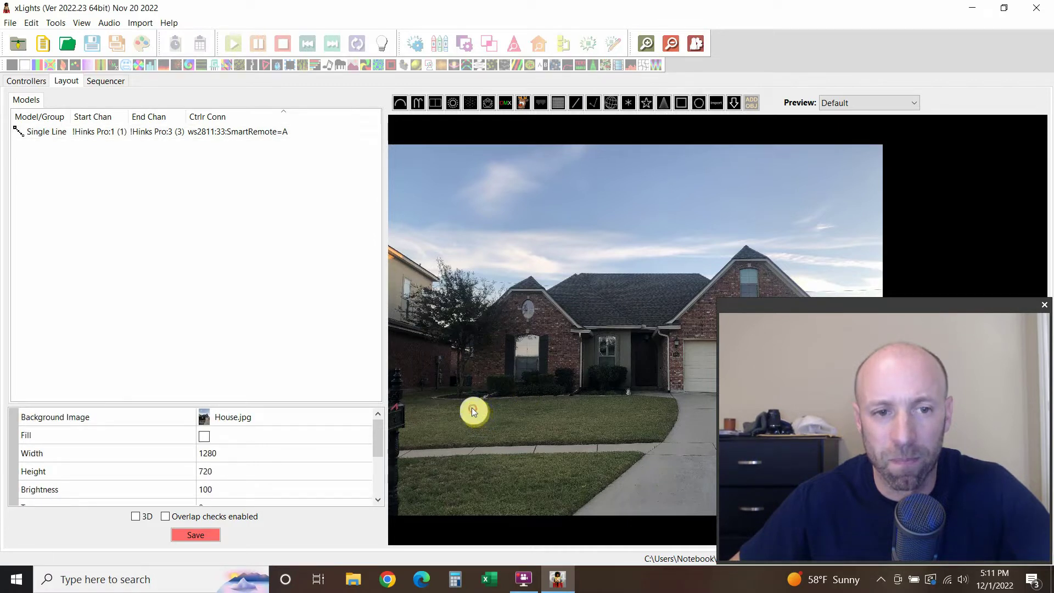
pyautogui.click(124, 132)
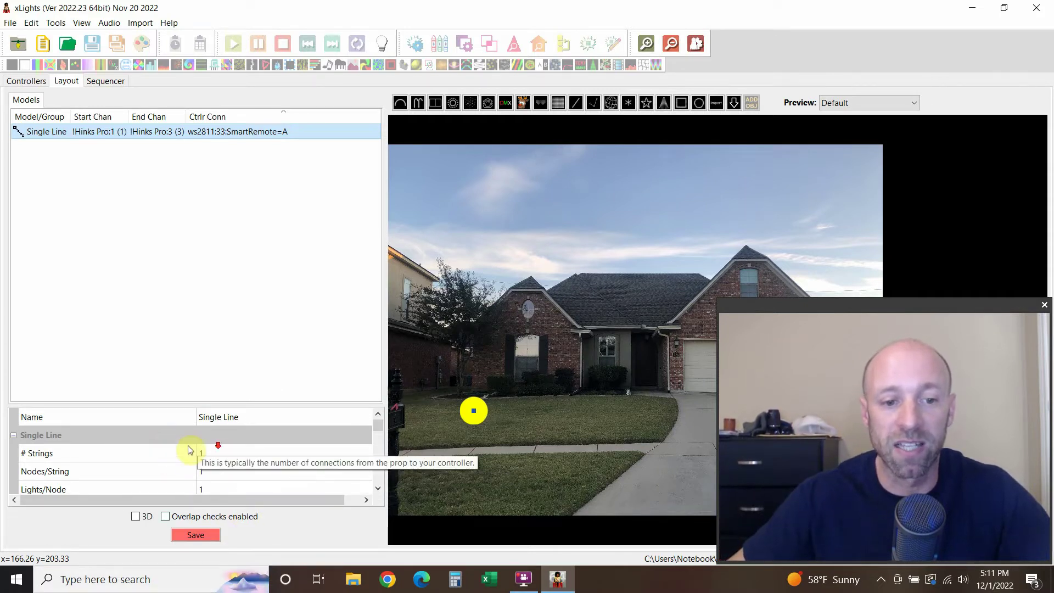
pyautogui.scroll(-1, 197, 442)
pyautogui.scroll(1, 203, 439)
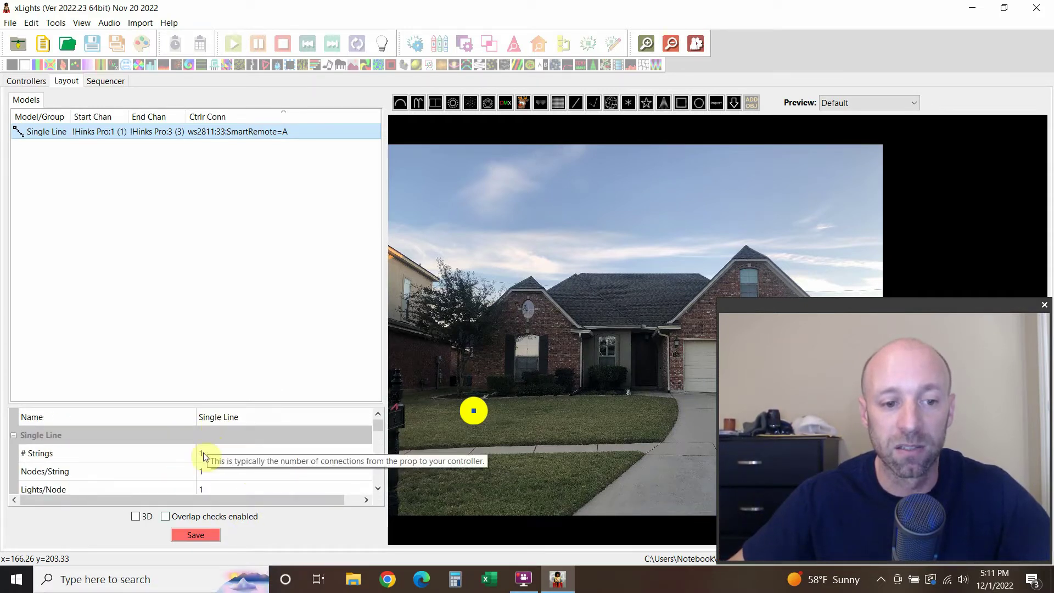
# Review Nodes/String, Lights/Node and Starting Location options, keeping Blue Square, then deselect.
pyautogui.click(214, 472)
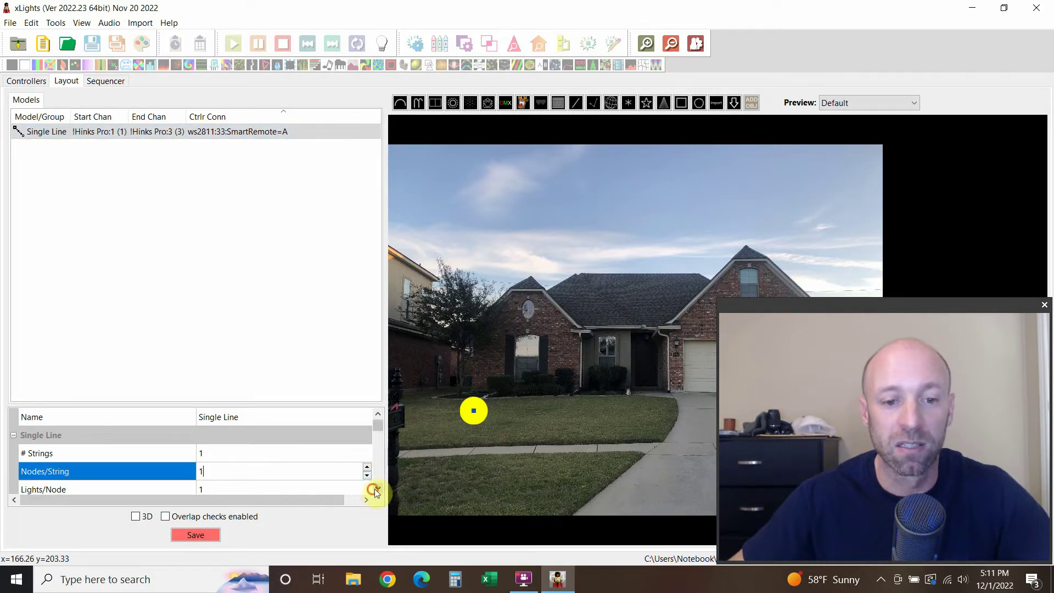
pyautogui.scroll(-2, 375, 491)
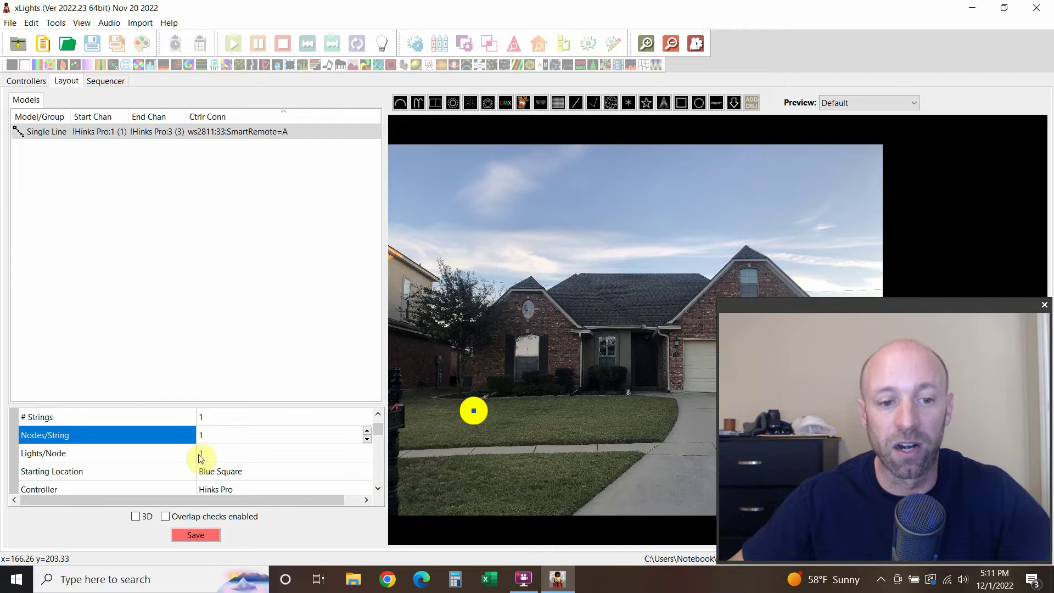
pyautogui.click(202, 455)
pyautogui.scroll(-1, 219, 455)
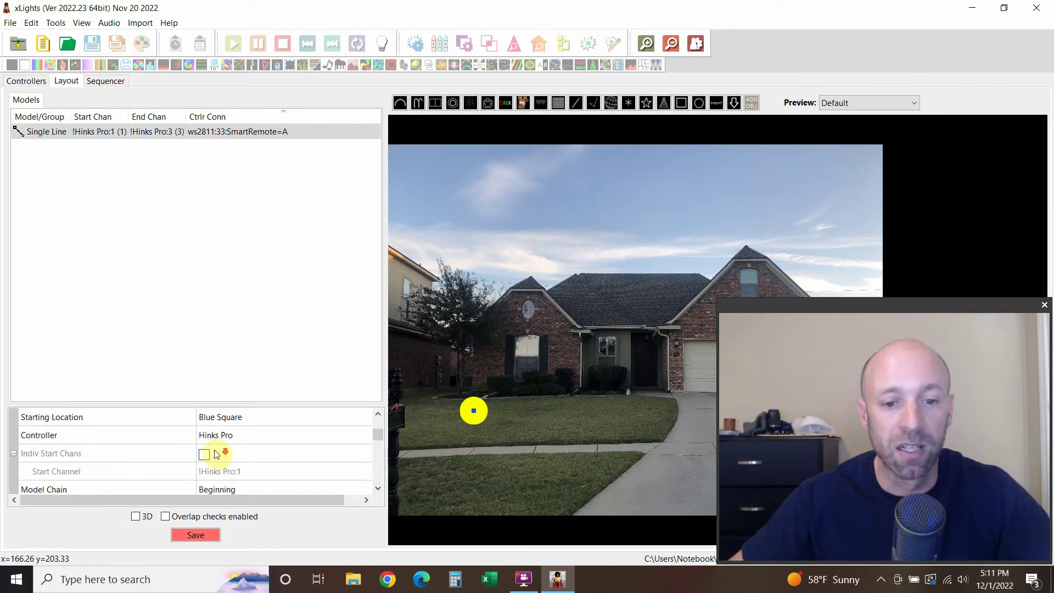
pyautogui.click(323, 420)
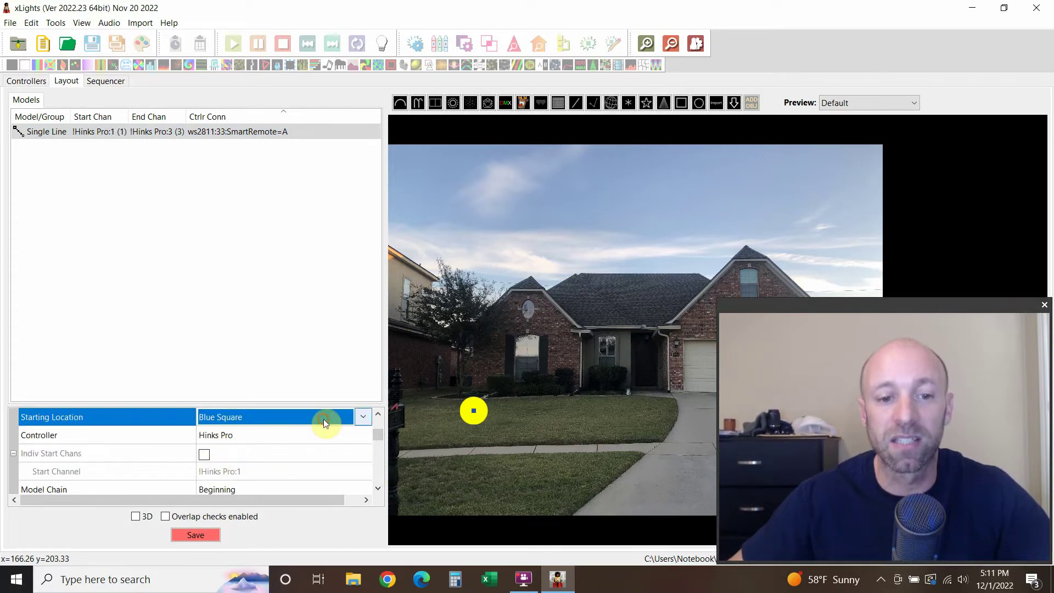
pyautogui.click(358, 417)
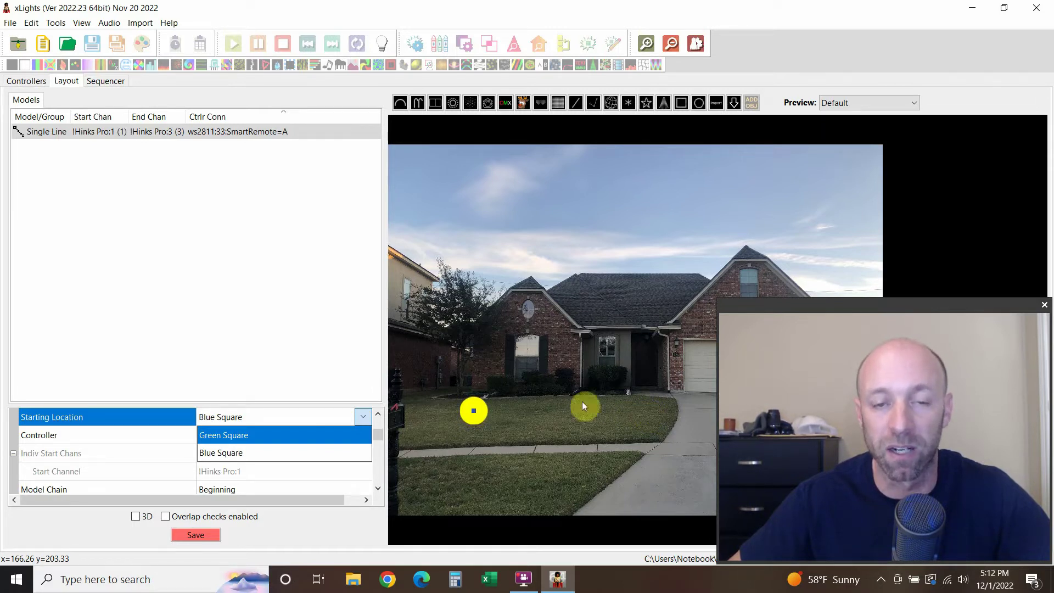
pyautogui.click(216, 317)
# Select the Single Line model and keep Hinks Pro as its controller.
pyautogui.scroll(-2, 369, 433)
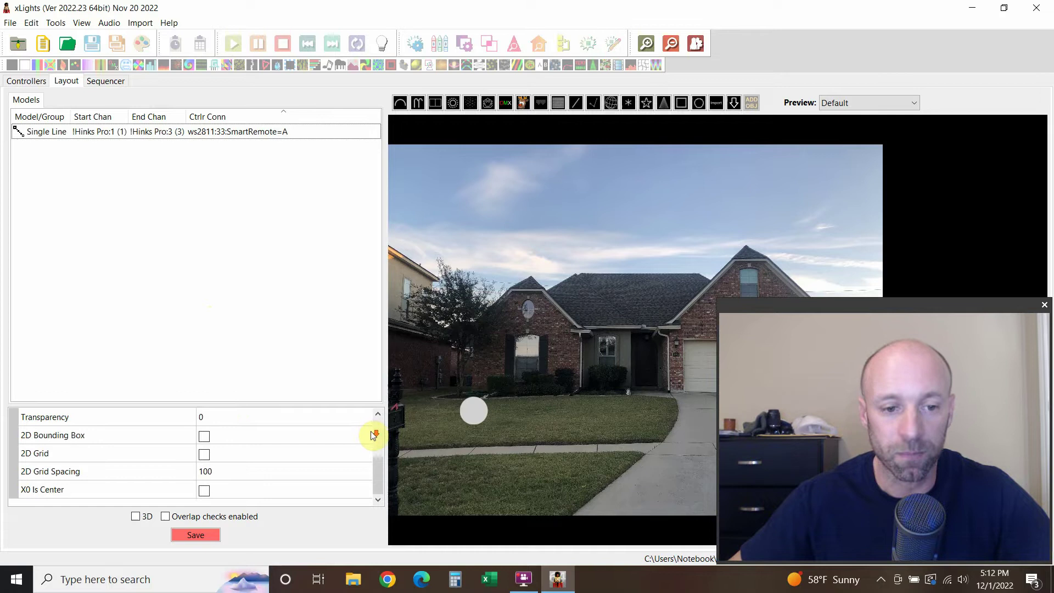
pyautogui.scroll(2, 374, 439)
pyautogui.click(470, 413)
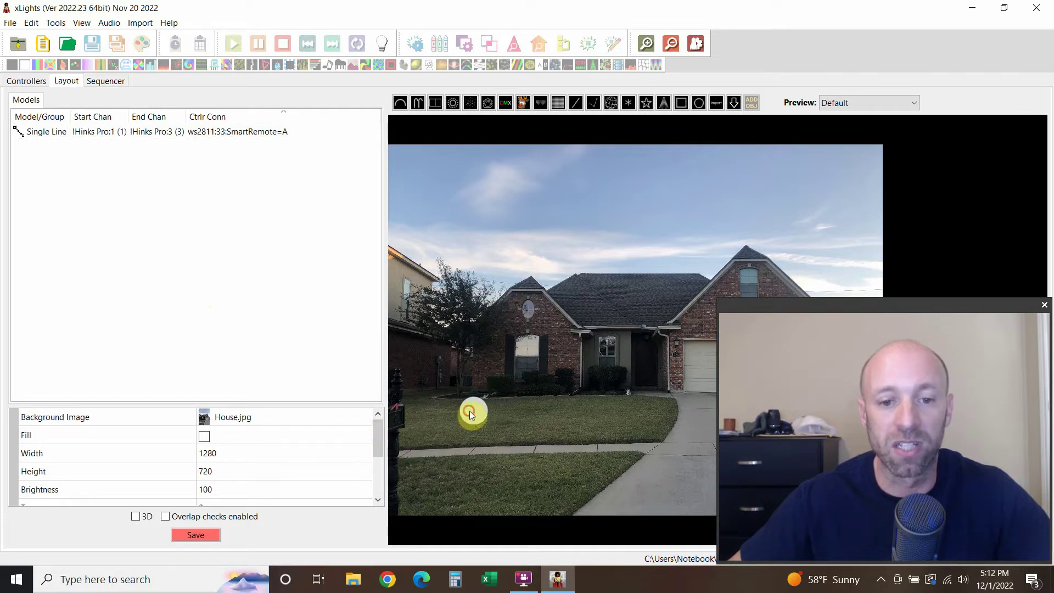
pyautogui.click(149, 132)
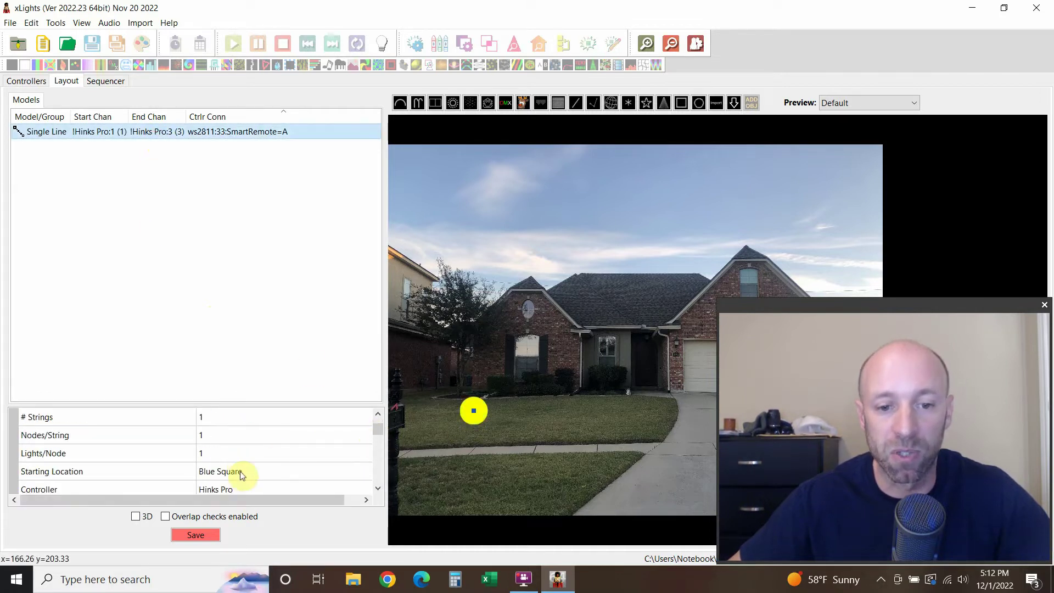
pyautogui.scroll(-1, 240, 473)
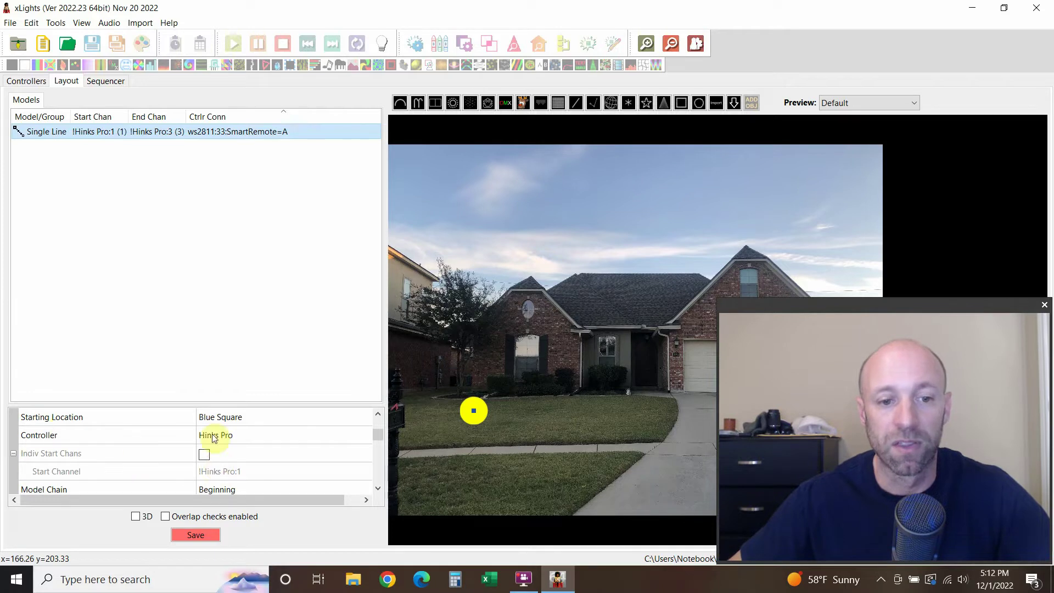
pyautogui.click(344, 435)
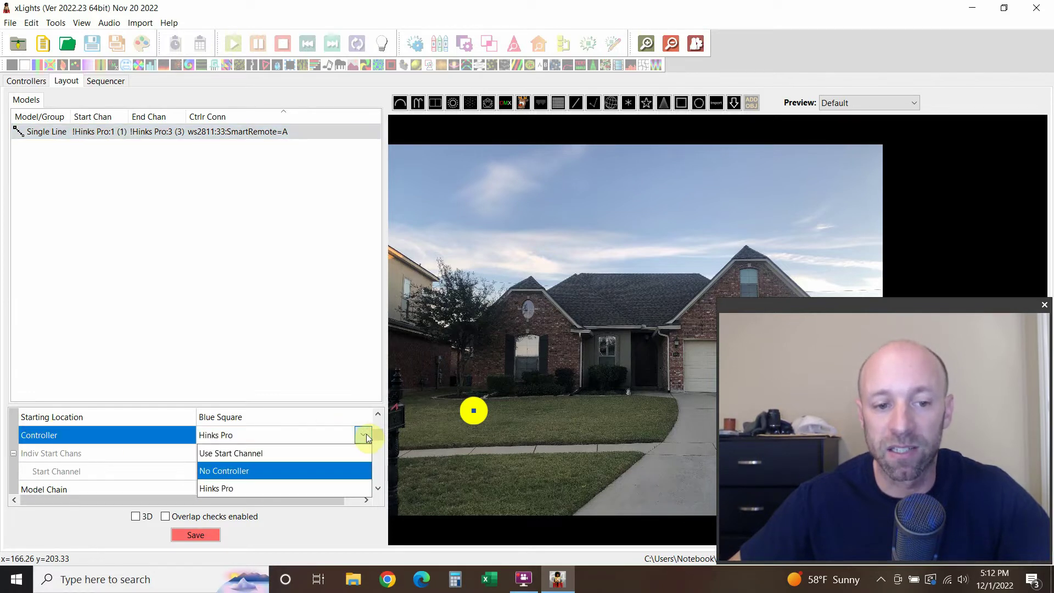
pyautogui.click(236, 489)
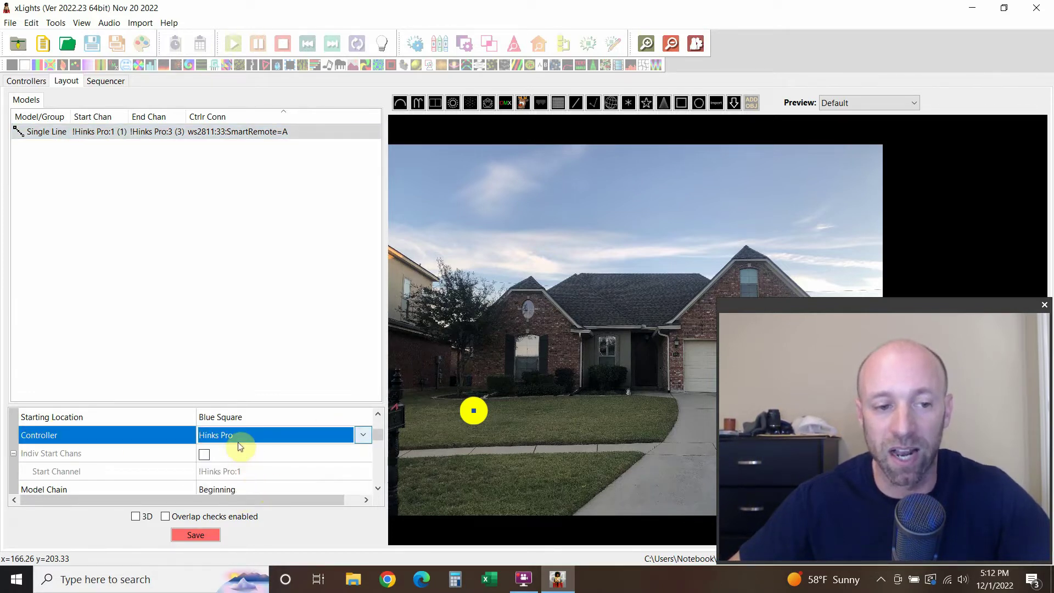
# Scroll to Controller Connection showing port 33 with a hinkspix_4 smart remote.
pyautogui.scroll(-1, 216, 462)
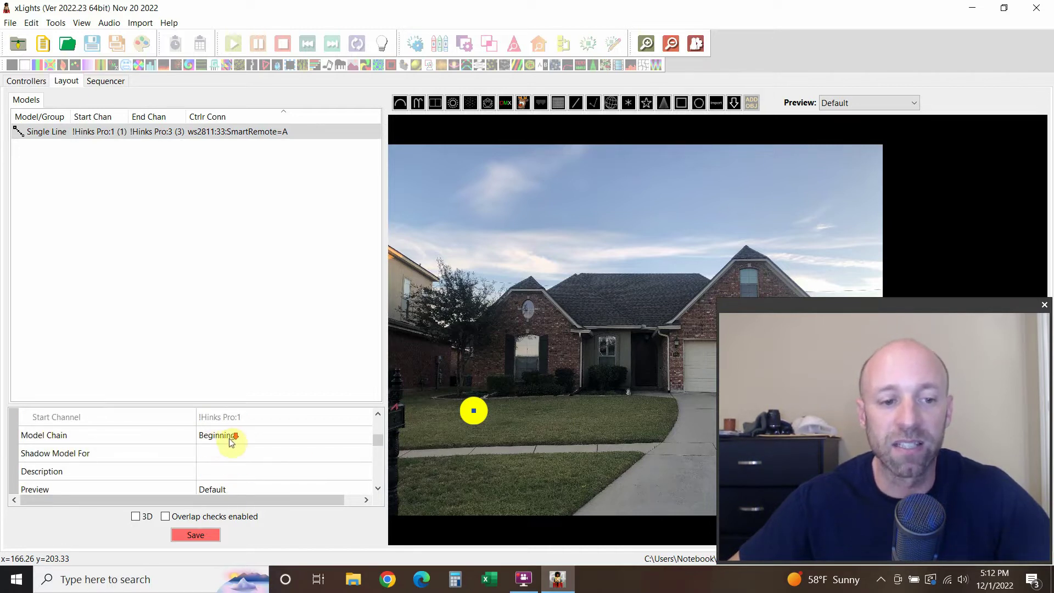
pyautogui.scroll(-1, 230, 442)
pyautogui.scroll(-1, 259, 441)
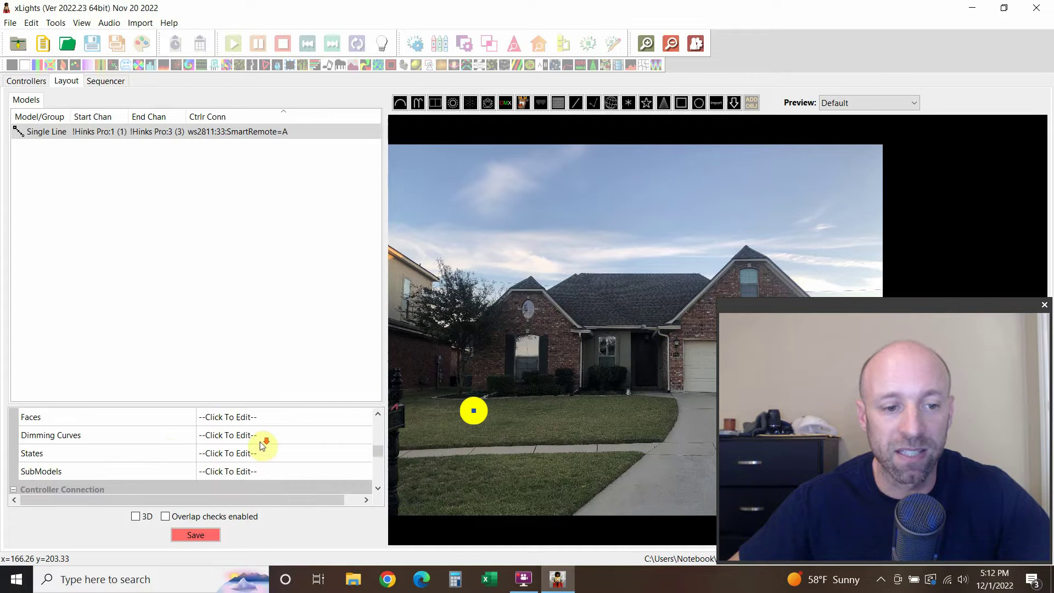
pyautogui.scroll(-1, 263, 442)
pyautogui.scroll(-1, 197, 453)
pyautogui.scroll(1, 215, 434)
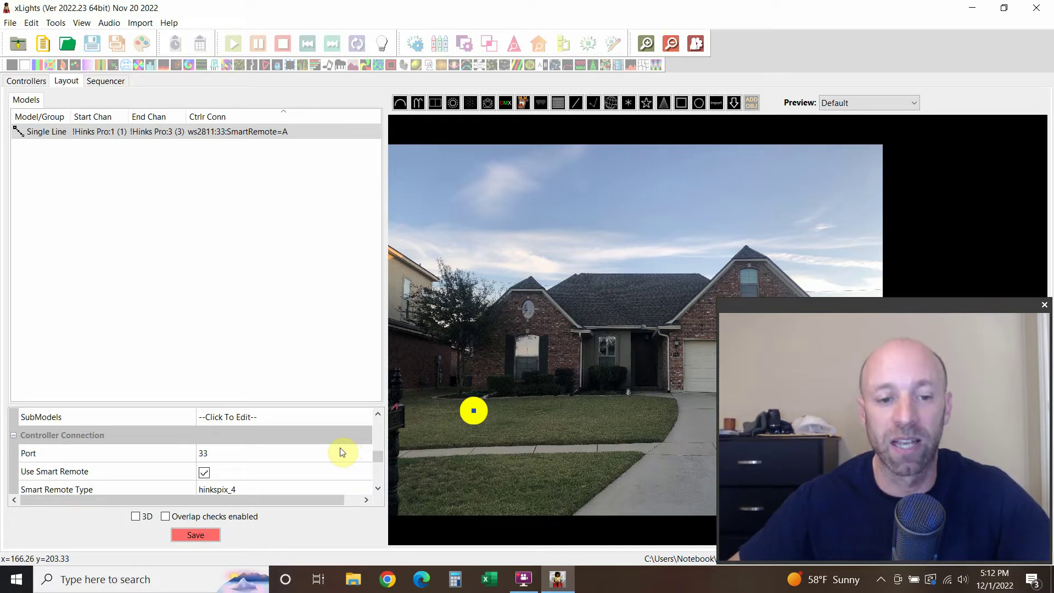
# Inspect the Single Line model's controller Port setting.
pyautogui.click(328, 456)
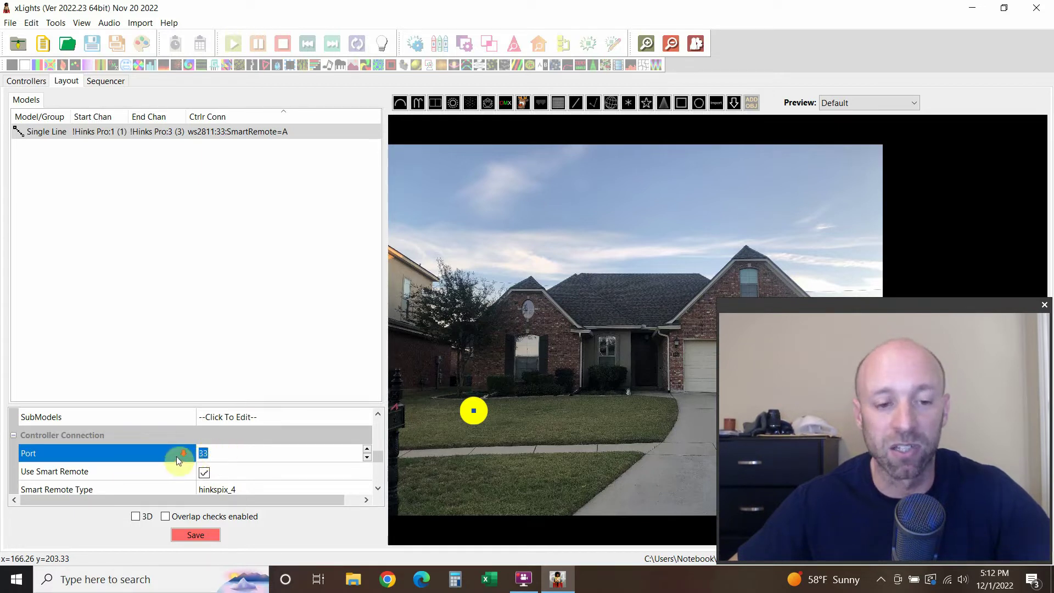
pyautogui.scroll(-1, 176, 459)
pyautogui.scroll(-1, 176, 460)
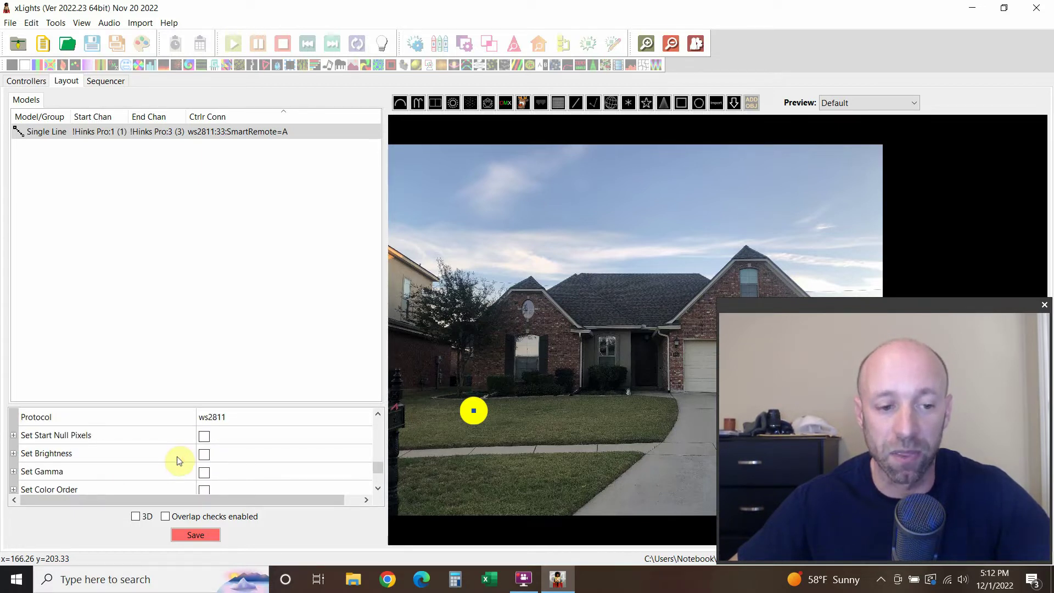
pyautogui.scroll(1, 177, 456)
pyautogui.scroll(1, 176, 455)
pyautogui.click(219, 455)
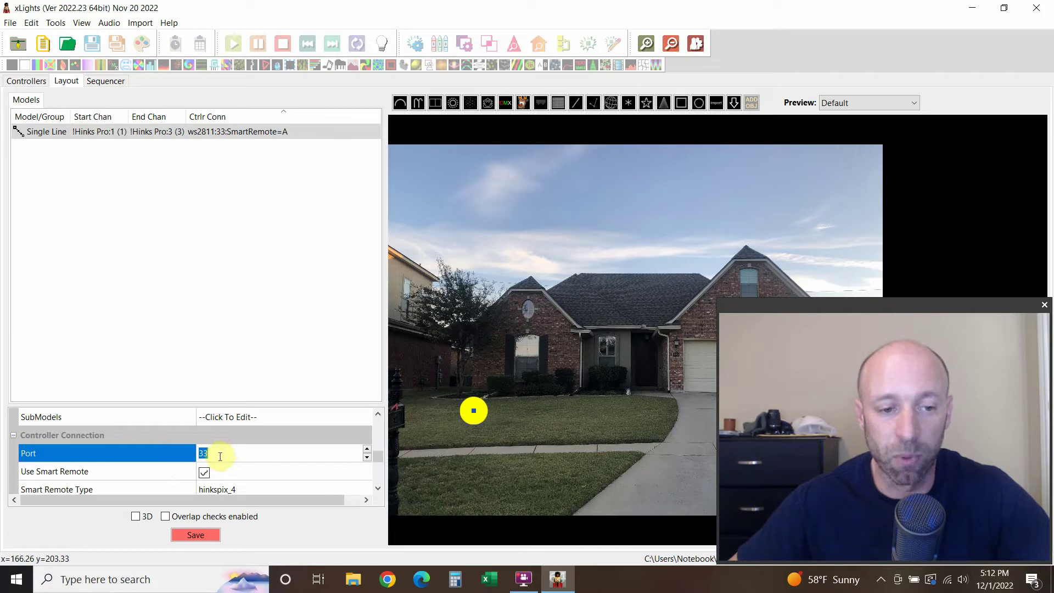
# Expand Appearance, showing pixel size 50, and untick Active.
pyautogui.scroll(-2, 171, 462)
pyautogui.scroll(-2, 171, 462)
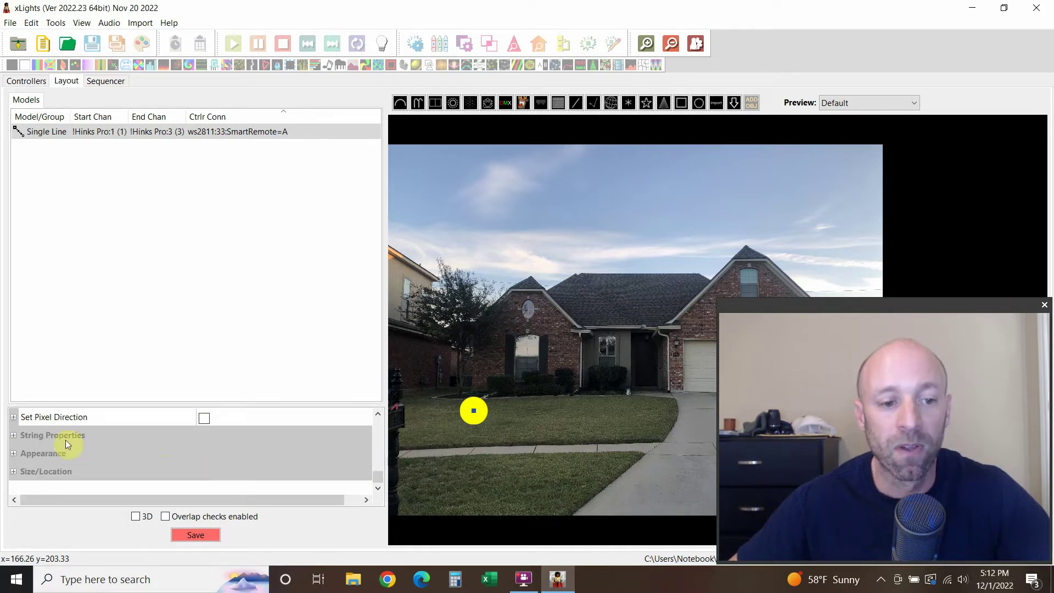
pyautogui.click(14, 454)
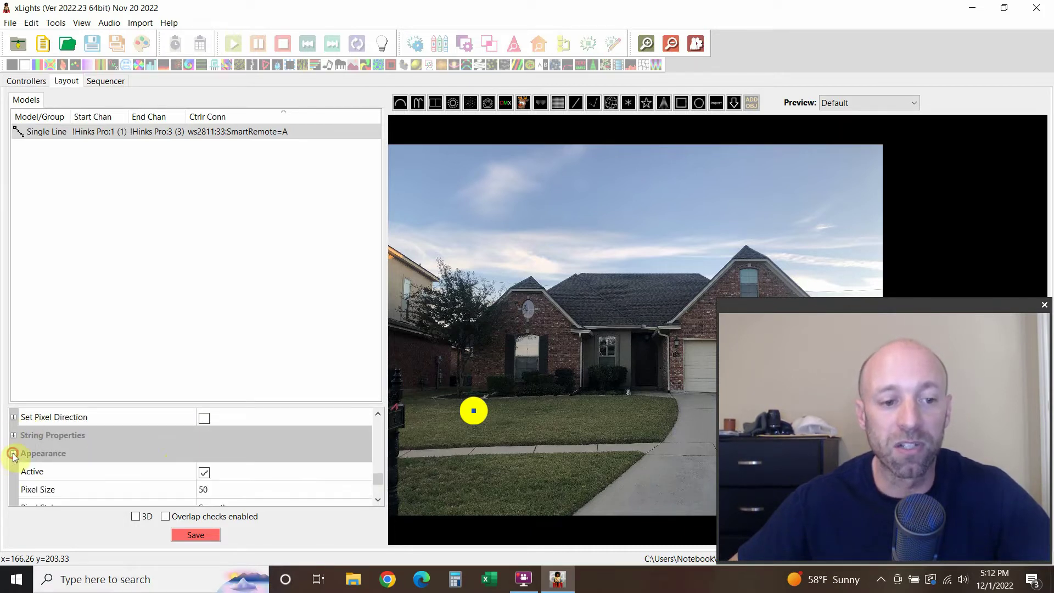
pyautogui.scroll(-1, 104, 451)
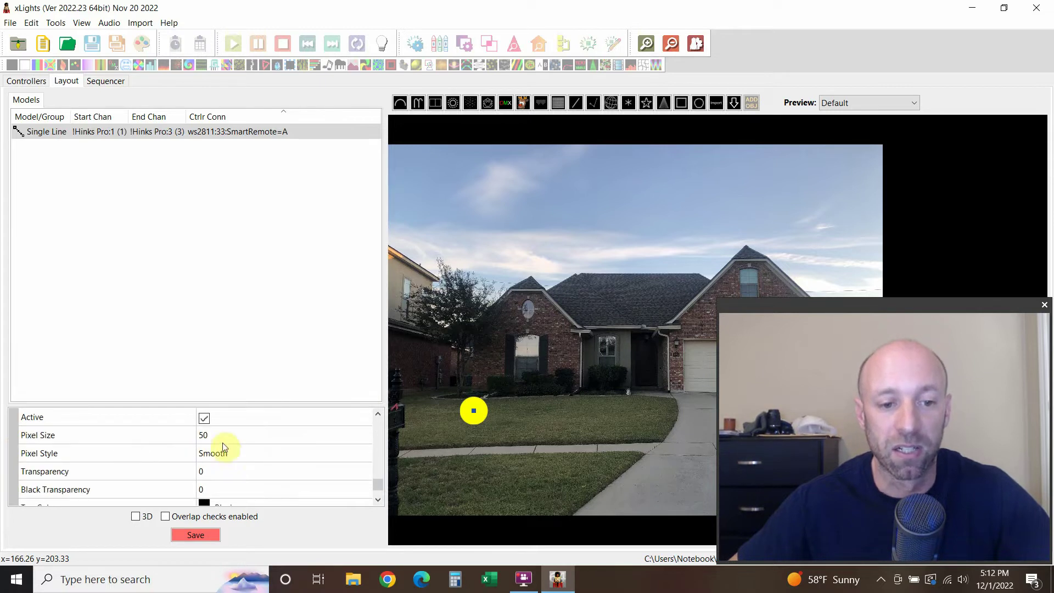
pyautogui.click(204, 420)
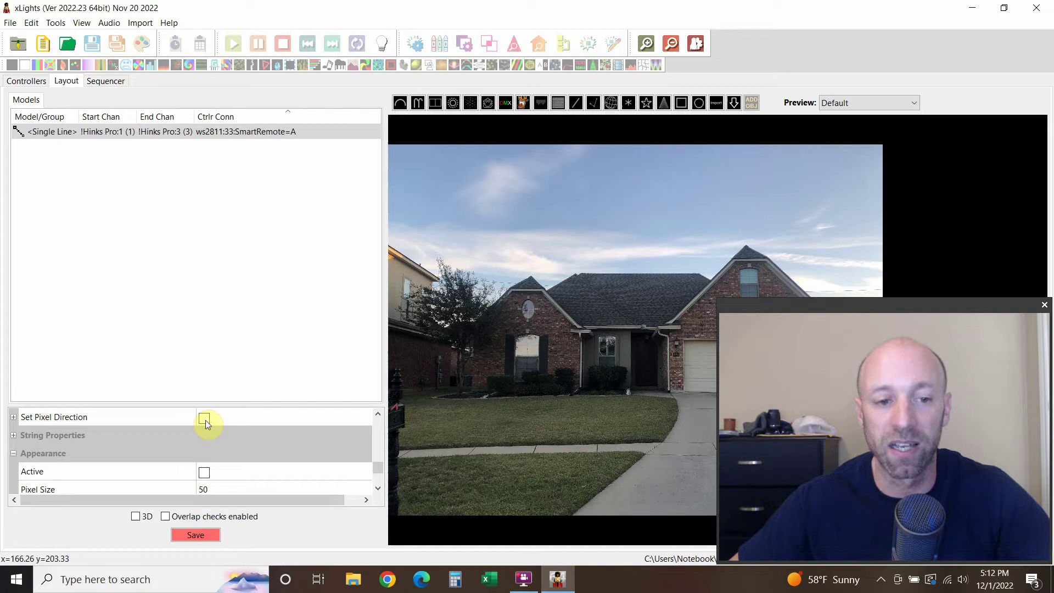
# Reselect the Single Line model, change its Pixel Size from 50 to 100, and save the layout.
pyautogui.click(204, 473)
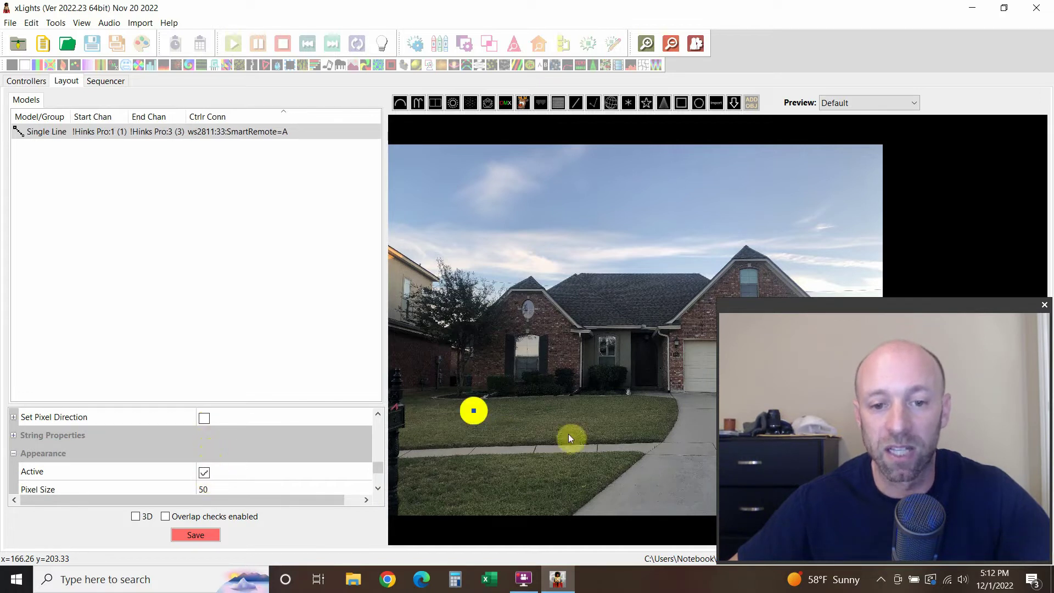
pyautogui.scroll(-1, 200, 458)
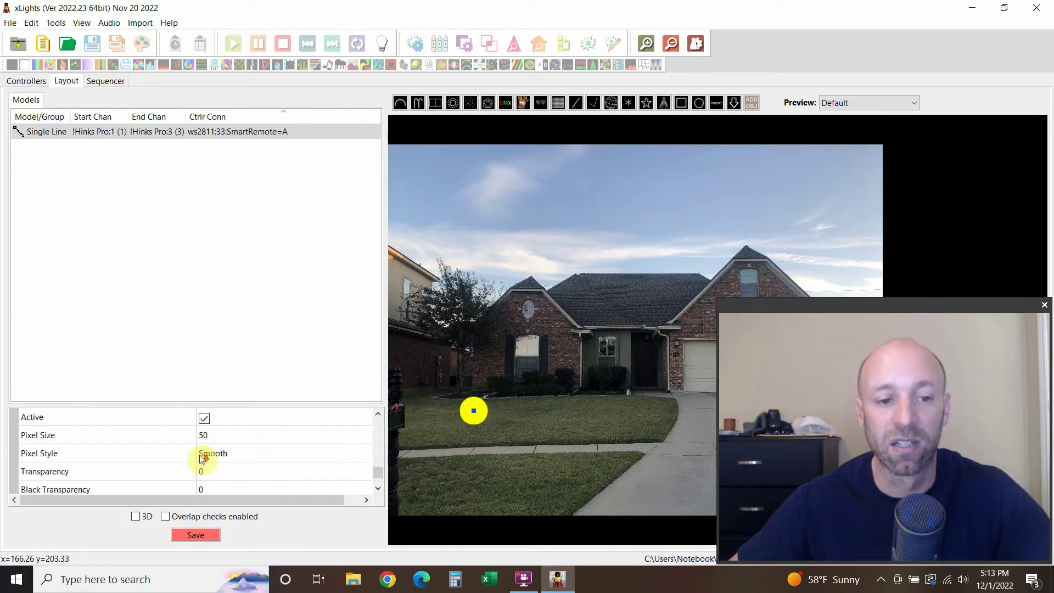
pyautogui.click(230, 436)
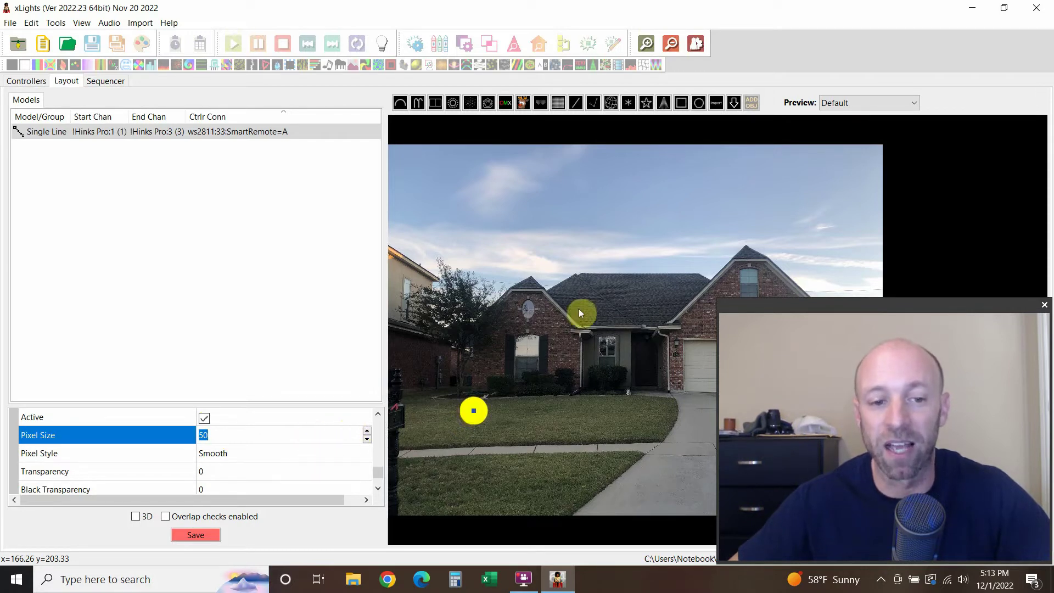
pyautogui.press('Right')
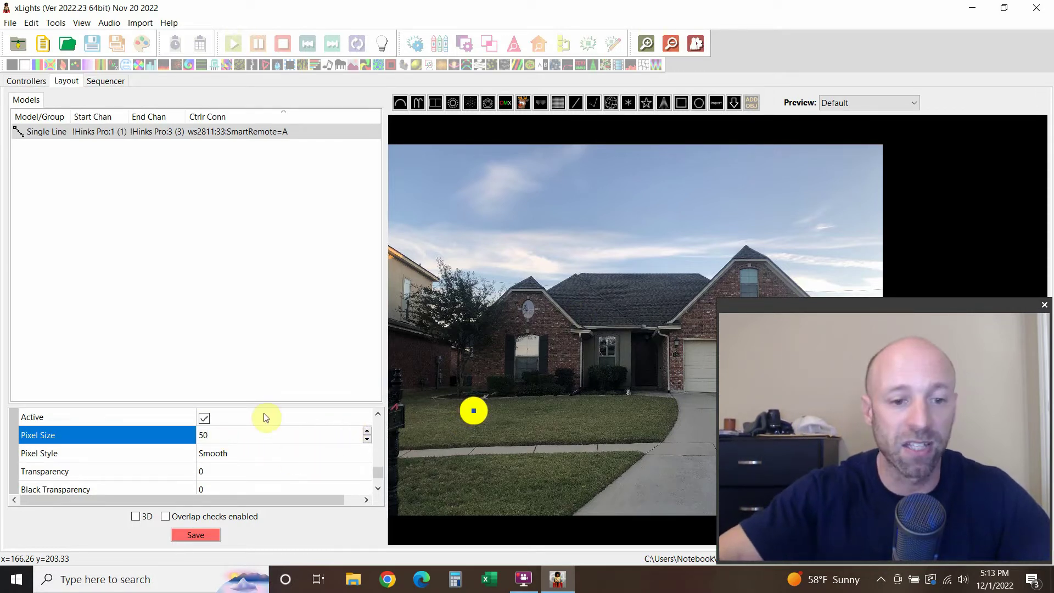
pyautogui.press('BackSpace')
pyautogui.press('BackSpace')
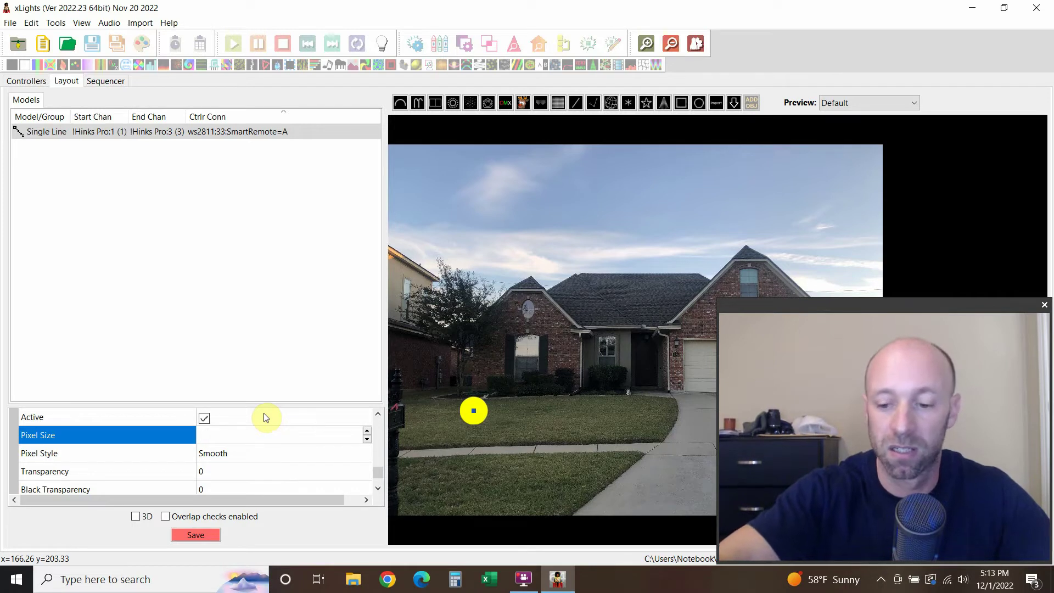
pyautogui.write('100')
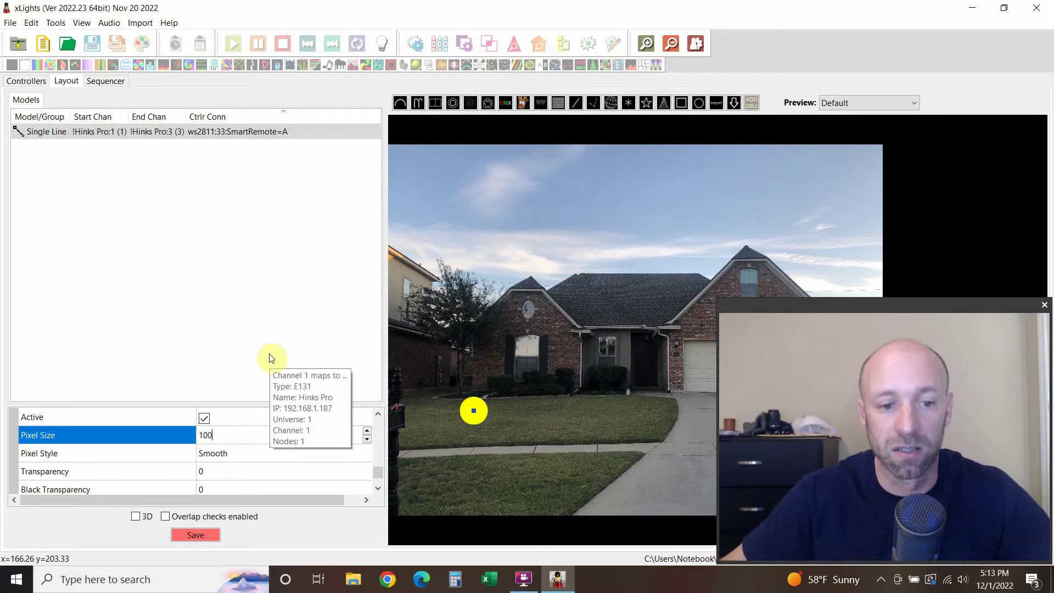
pyautogui.click(204, 535)
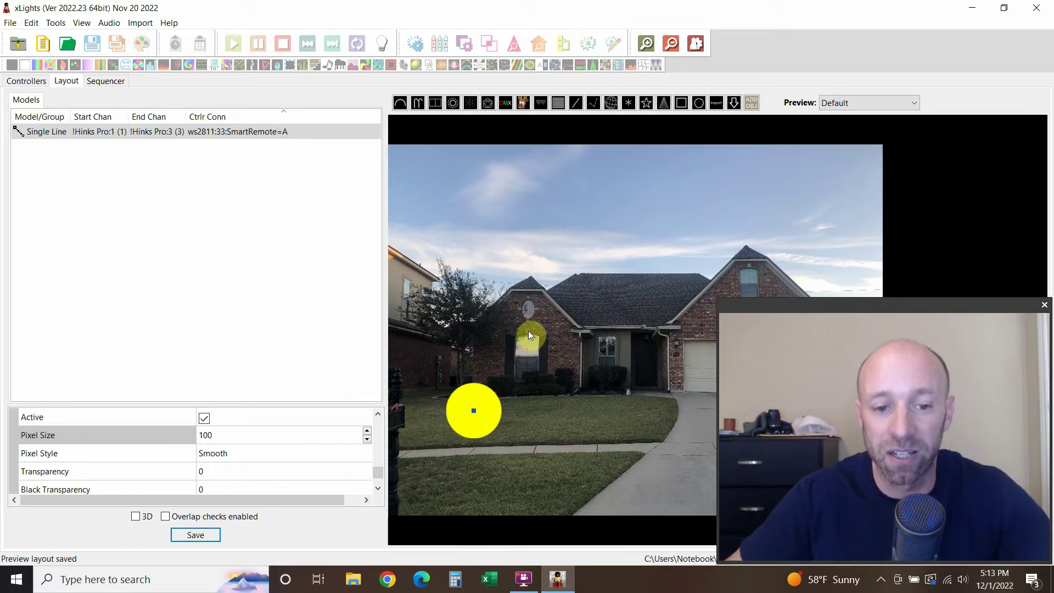
pyautogui.click(284, 458)
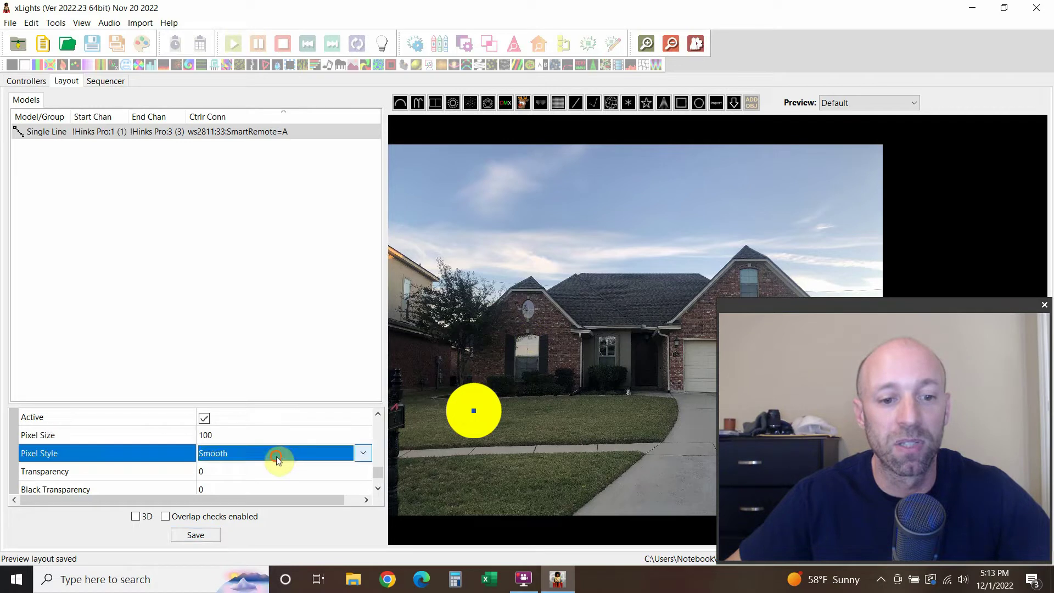
pyautogui.click(363, 453)
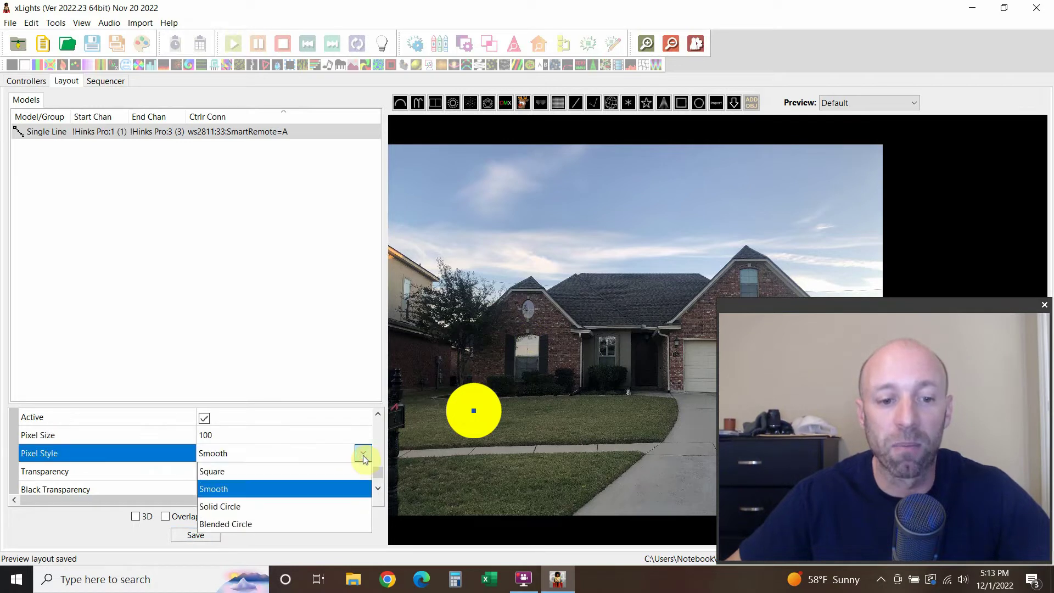
pyautogui.click(237, 524)
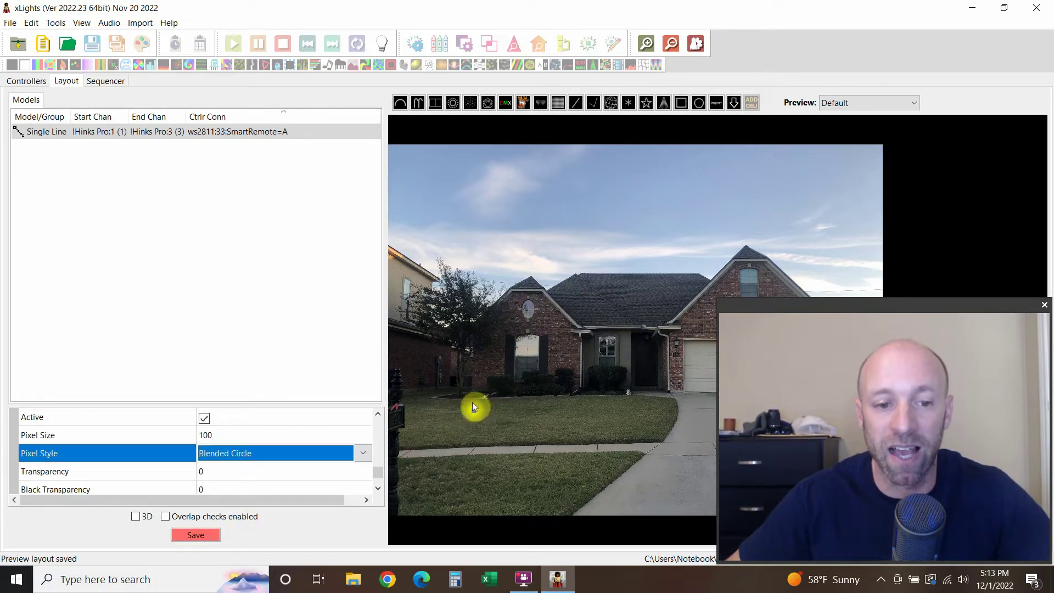
pyautogui.click(364, 453)
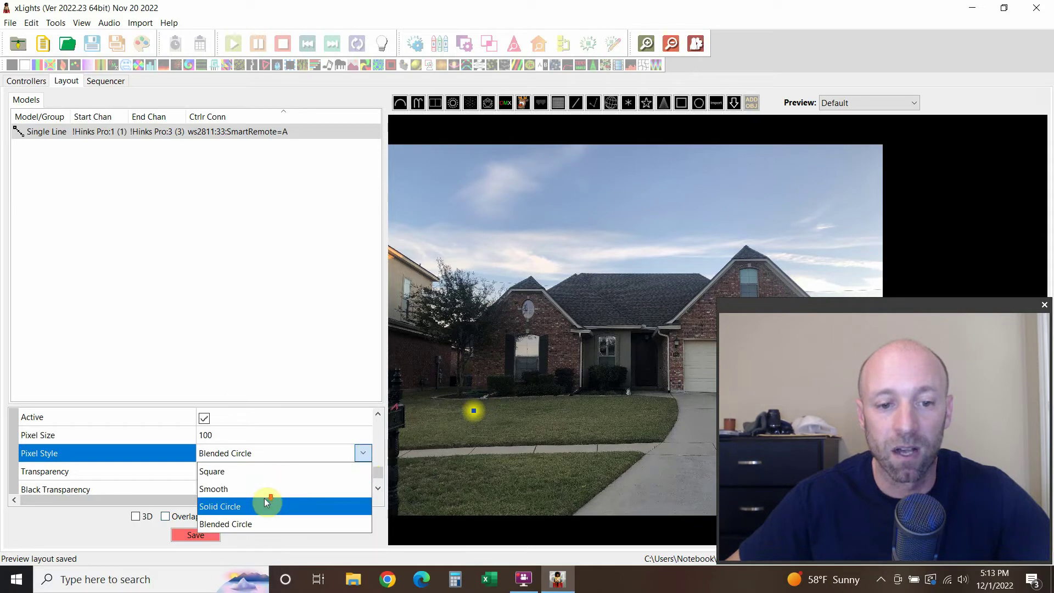
pyautogui.click(262, 507)
pyautogui.click(362, 453)
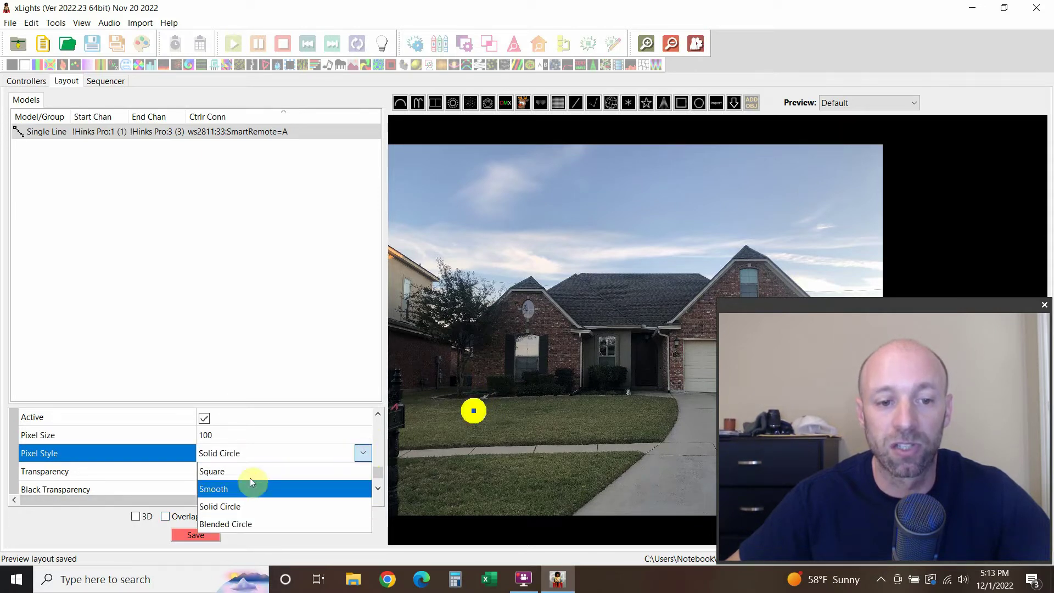
pyautogui.click(245, 487)
pyautogui.click(363, 453)
pyautogui.click(259, 468)
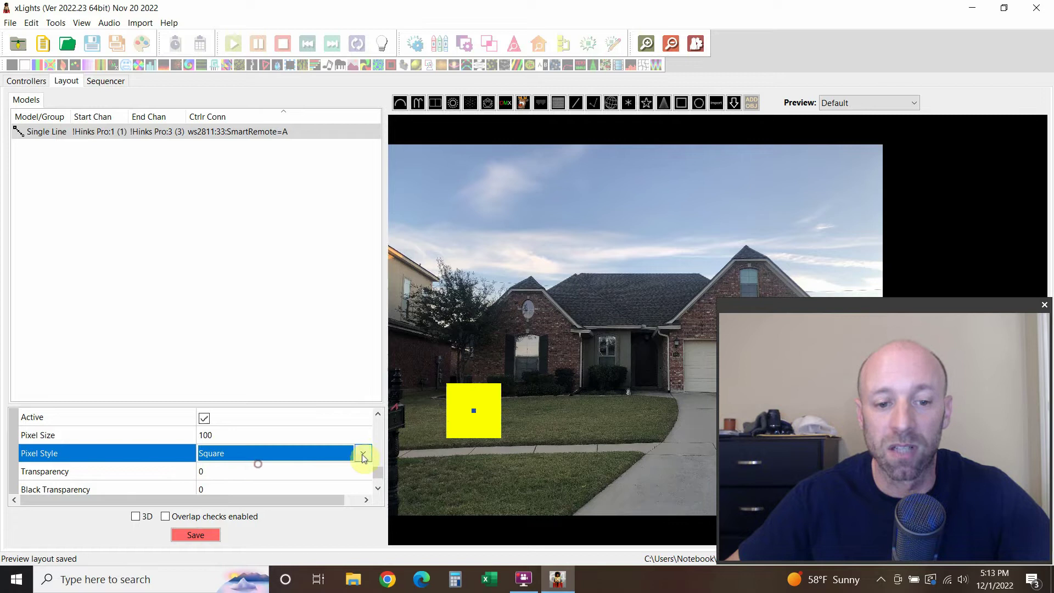
pyautogui.click(362, 454)
pyautogui.click(267, 487)
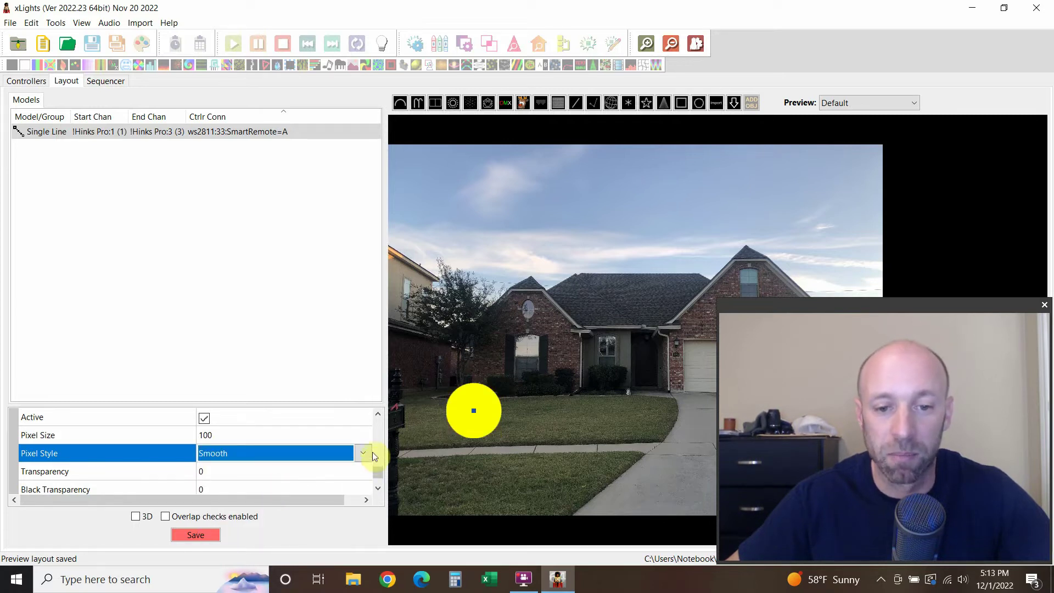
# Set the Single Line model's Transparency property to 50.
pyautogui.click(269, 472)
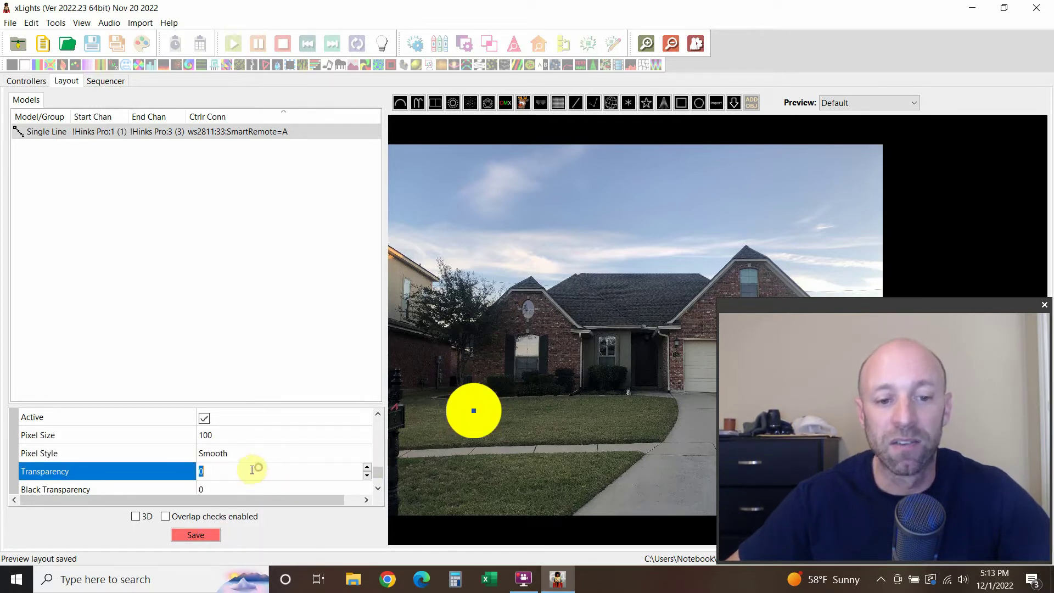
pyautogui.click(343, 474)
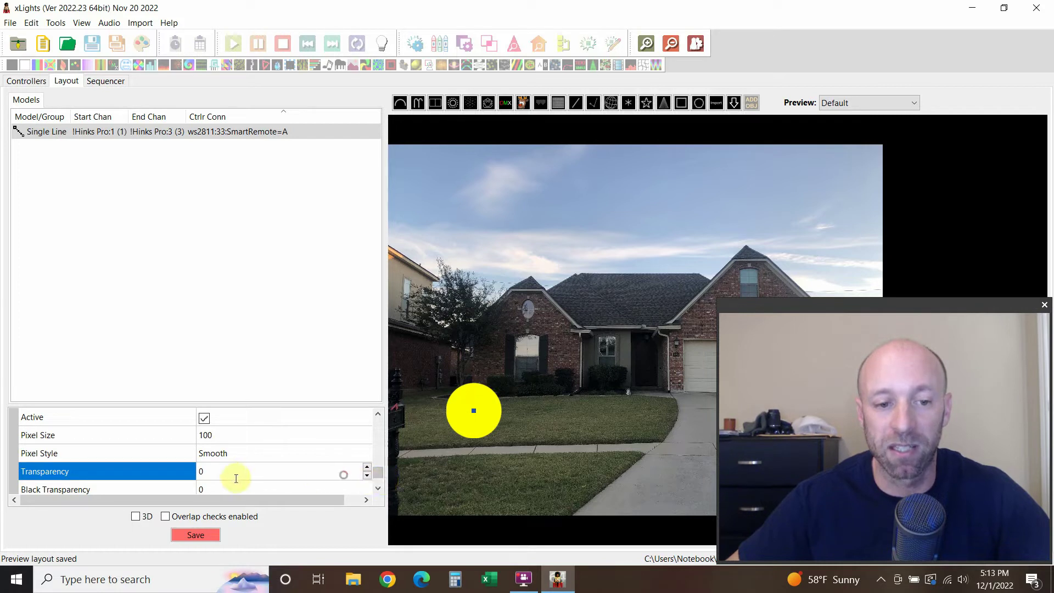
pyautogui.write('50')
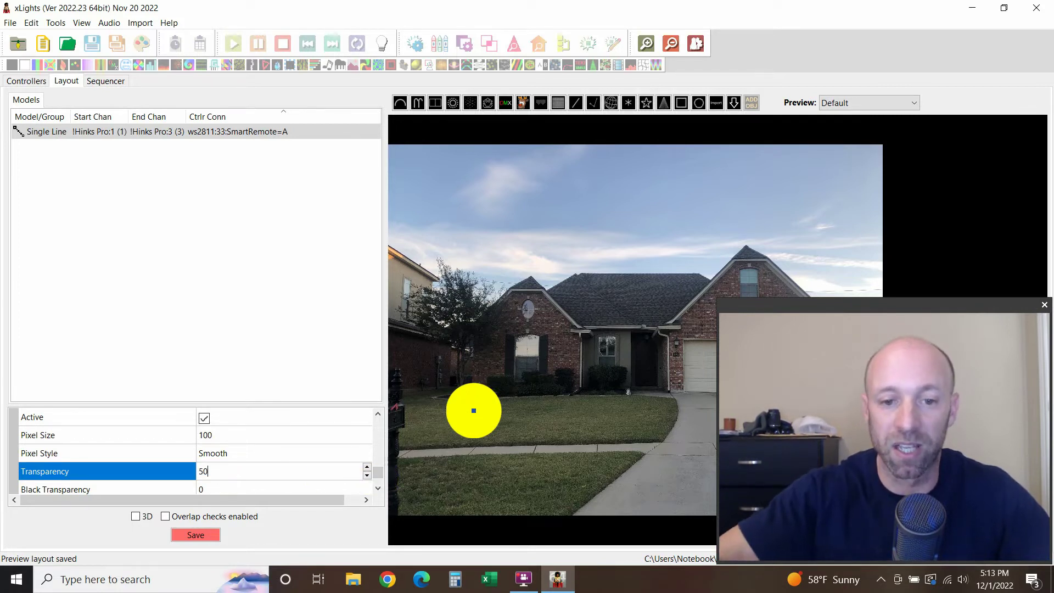
pyautogui.click(250, 451)
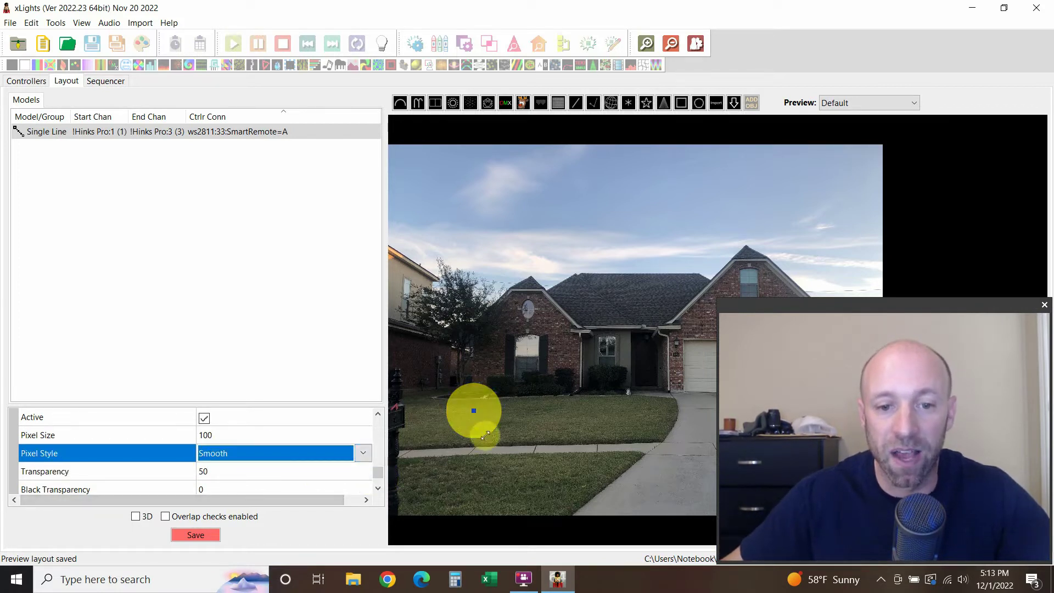
pyautogui.click(378, 489)
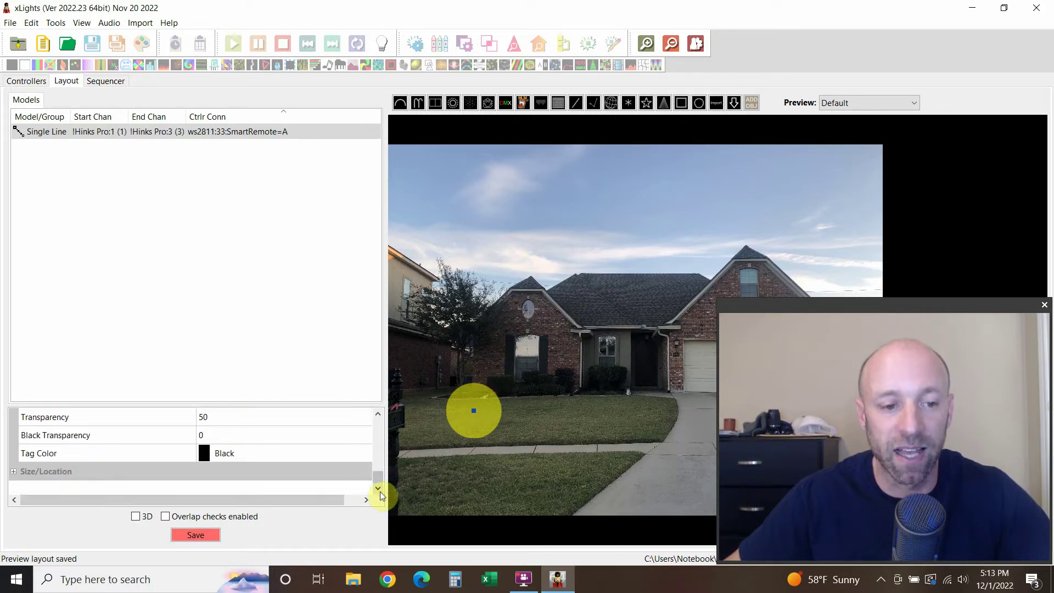
# Expand the Size/Location settings and save the layout.
pyautogui.click(22, 471)
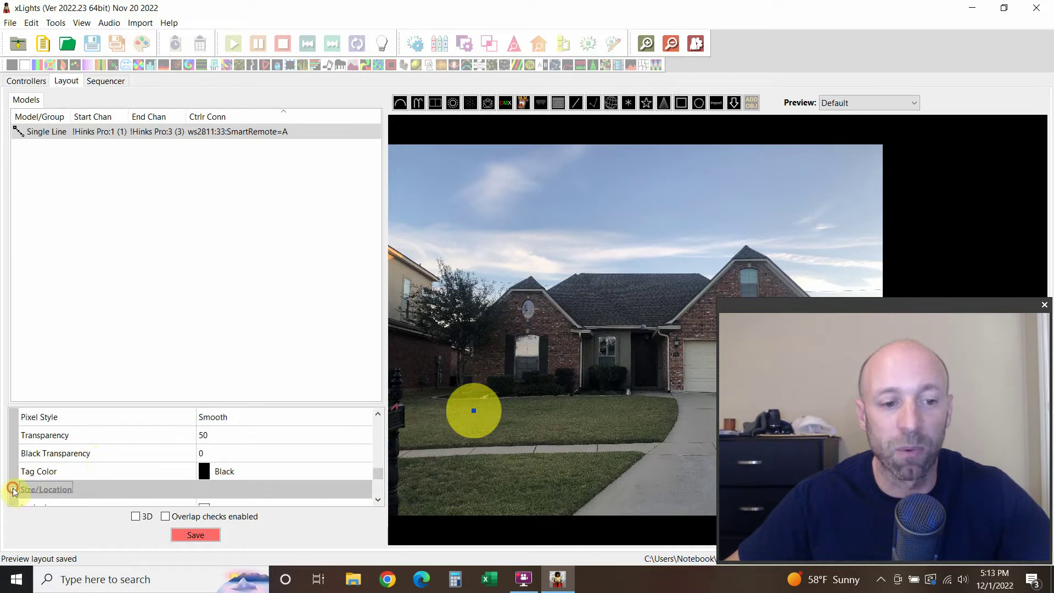
pyautogui.click(13, 489)
pyautogui.scroll(1, 229, 437)
pyautogui.scroll(1, 233, 450)
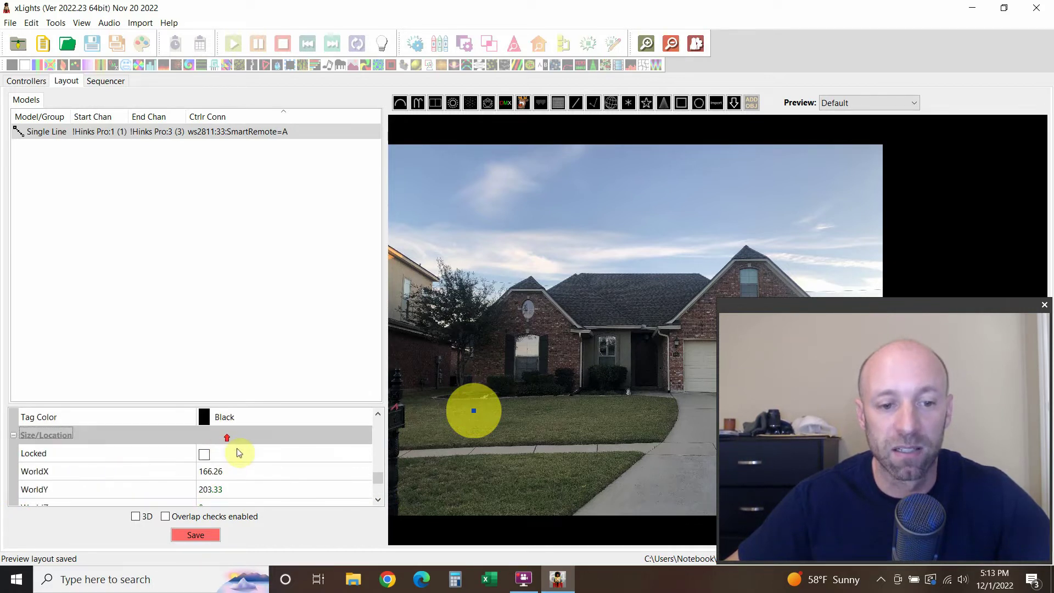
pyautogui.click(196, 536)
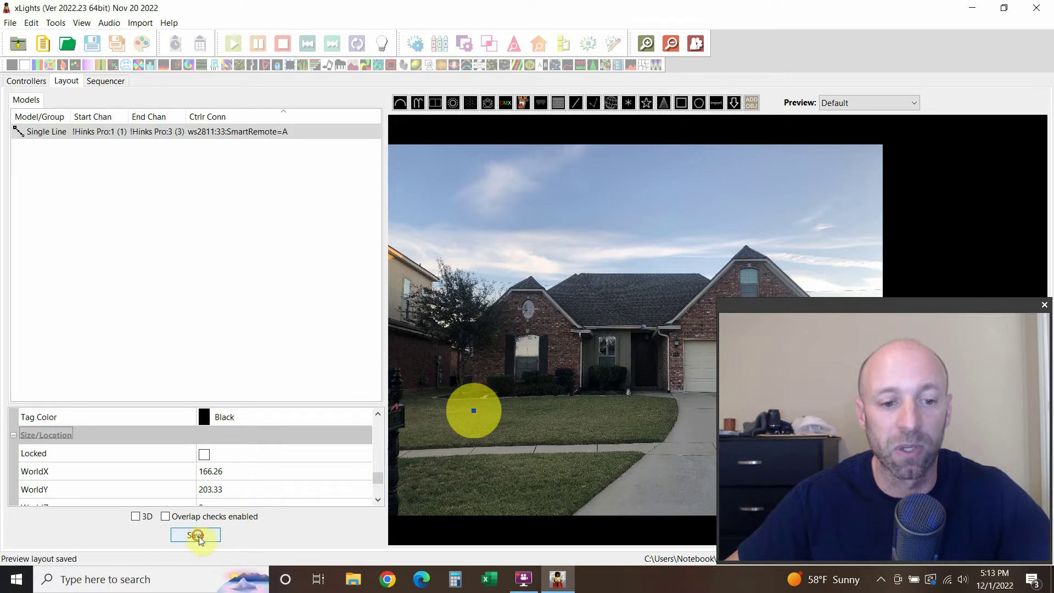
pyautogui.scroll(2, 312, 492)
pyautogui.scroll(2, 301, 502)
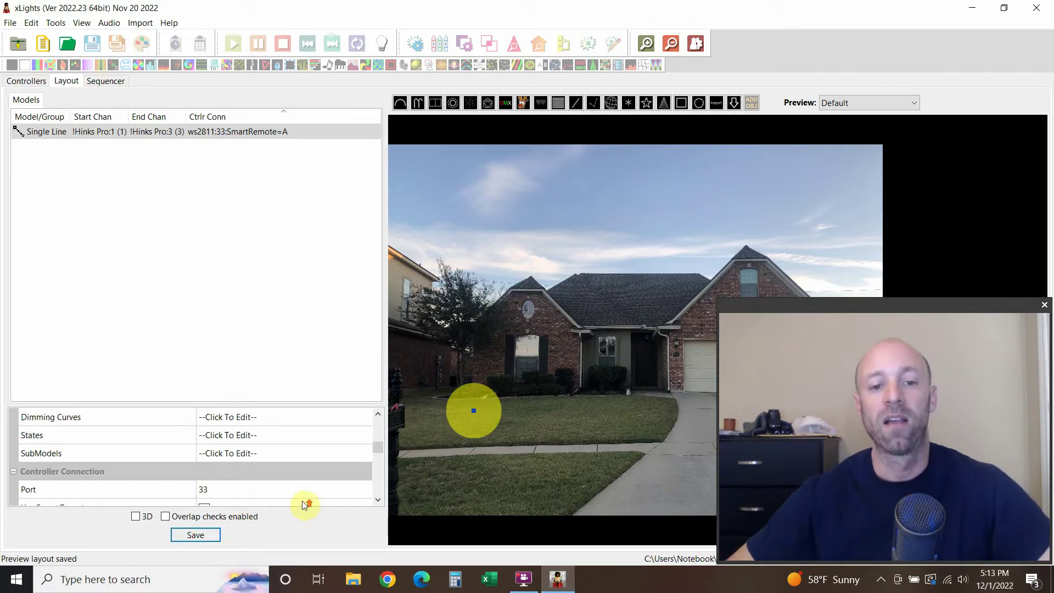
pyautogui.scroll(2, 306, 504)
pyautogui.scroll(2, 296, 489)
pyautogui.scroll(1, 236, 433)
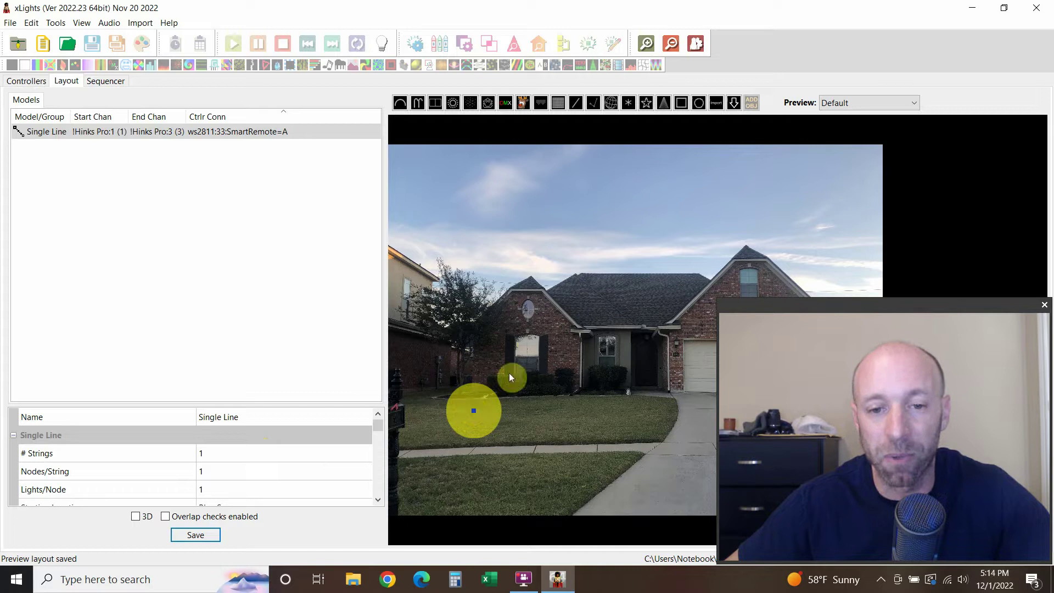
# Select the lawn flood light in the preview, then show the Hinks Pro controller at 192.168.1.187.
pyautogui.moveTo(473, 410); pyautogui.dragTo(525, 320)
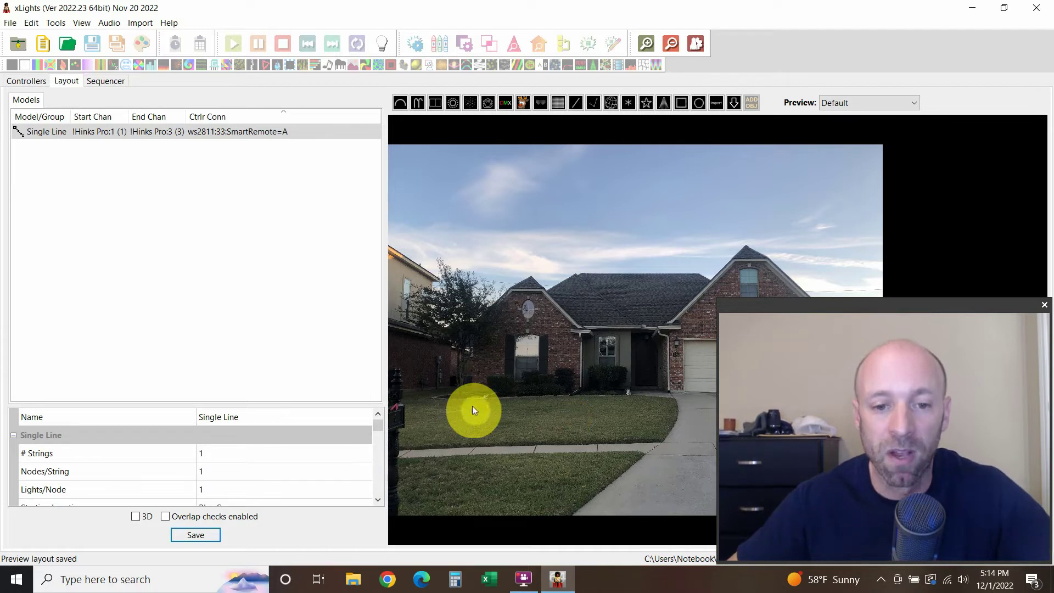
pyautogui.click(473, 410)
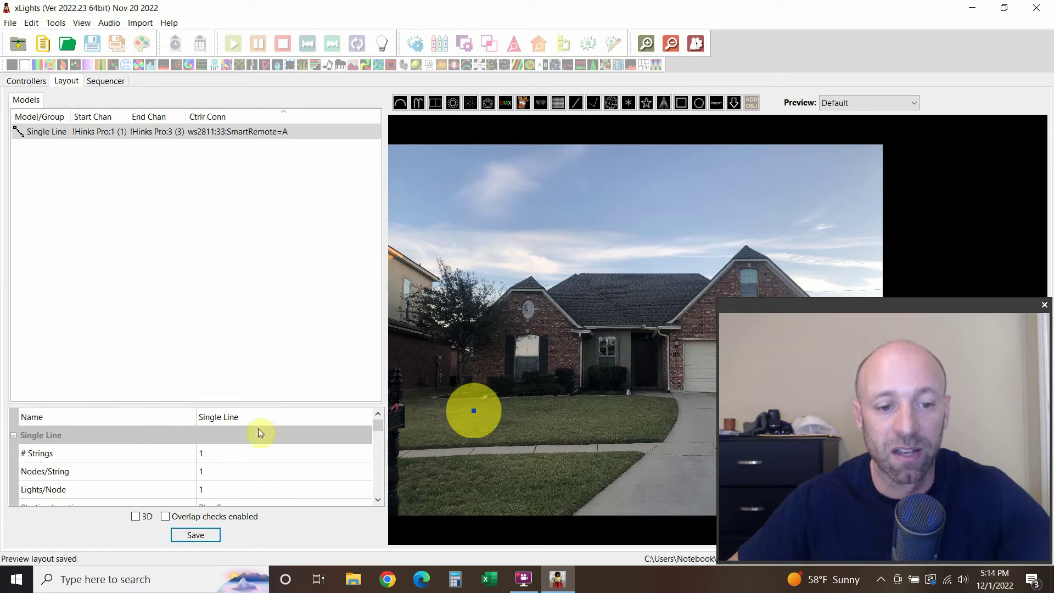
pyautogui.moveTo(257, 466)
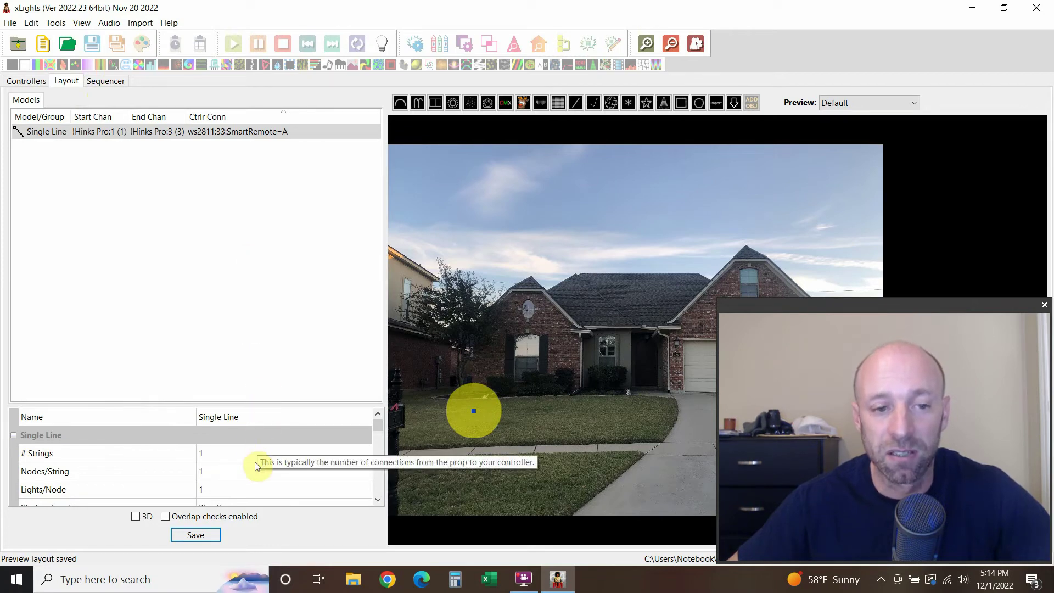
pyautogui.click(27, 81)
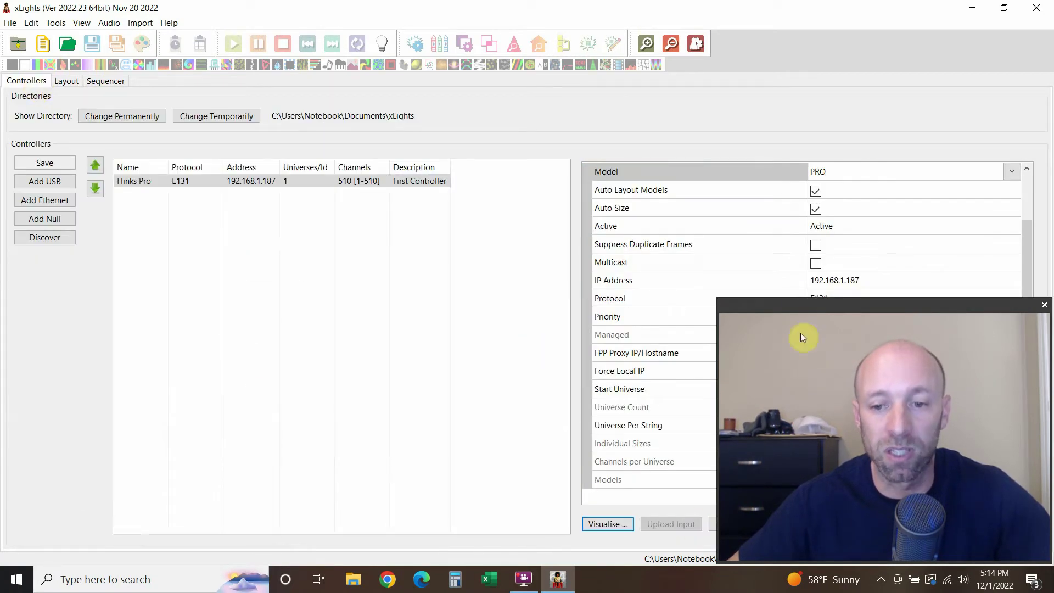
# Upload the output configuration to the Hinks Pro controller, then switch to Chrome.
pyautogui.moveTo(797, 306); pyautogui.dragTo(86, 306)
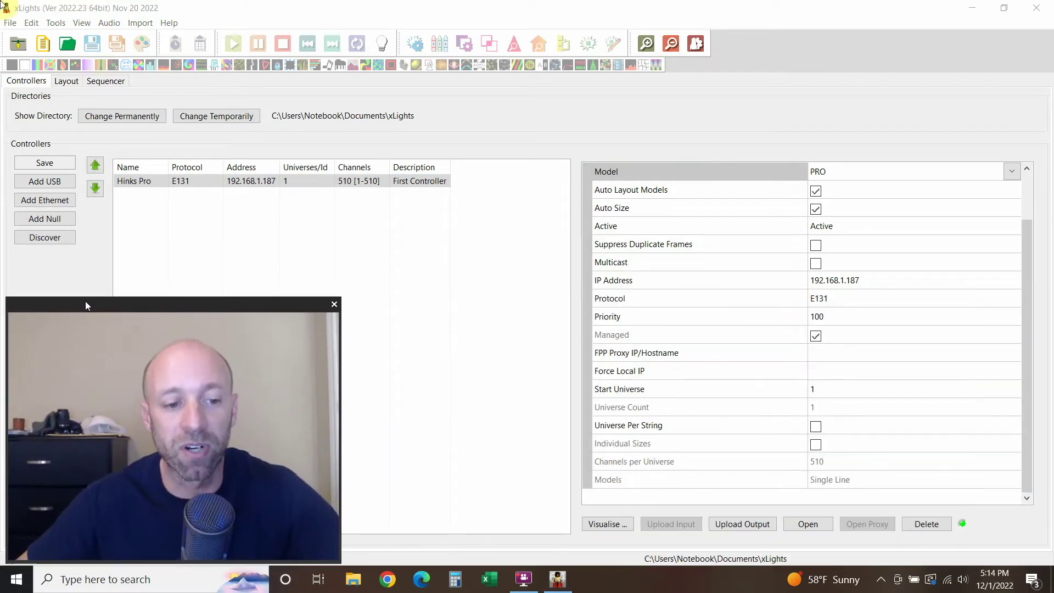
pyautogui.click(755, 525)
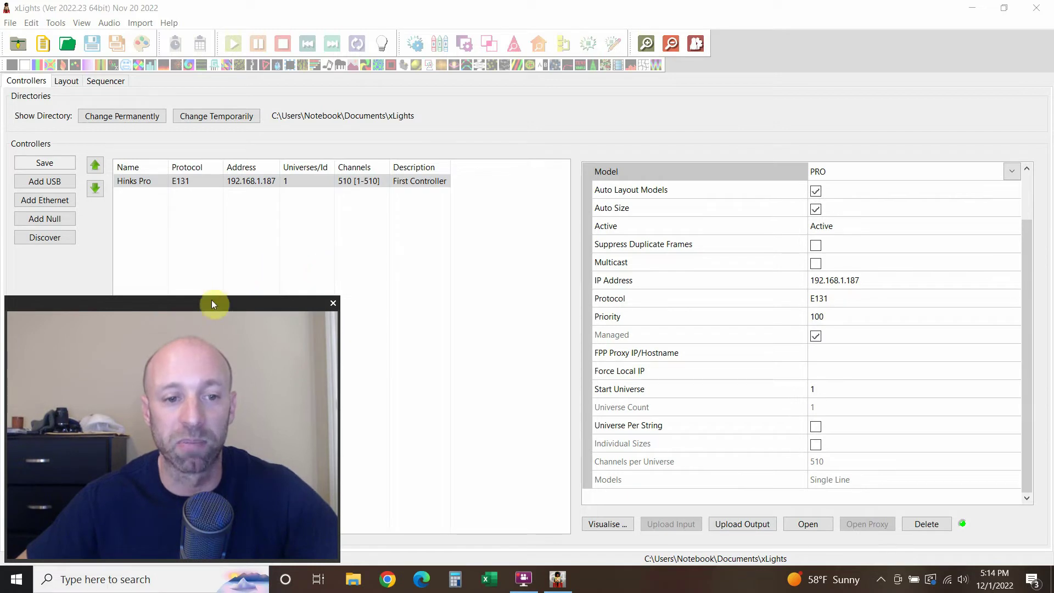
pyautogui.moveTo(212, 304); pyautogui.dragTo(923, 305)
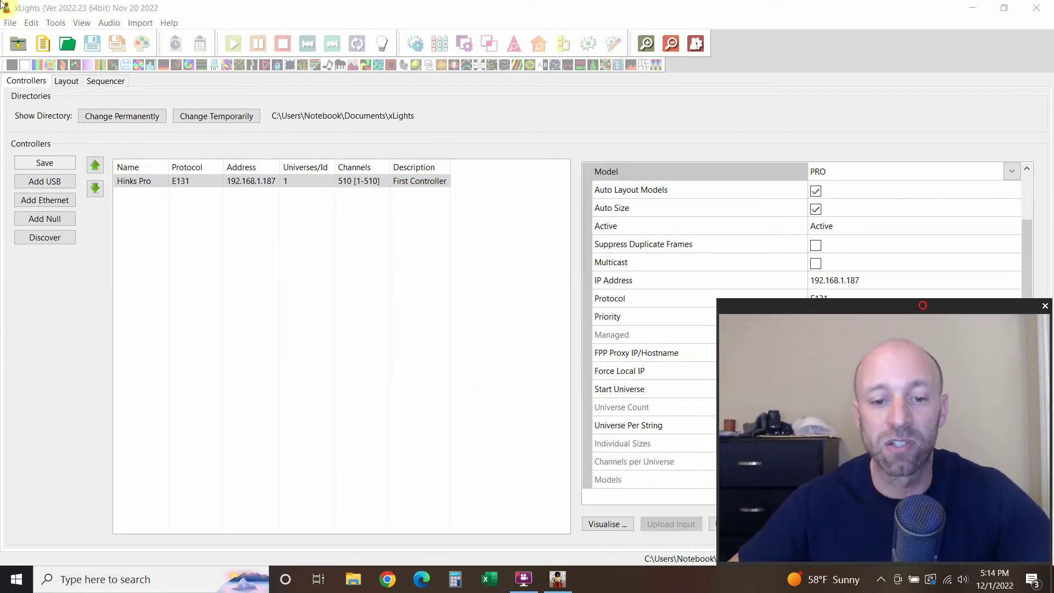
pyautogui.click(387, 579)
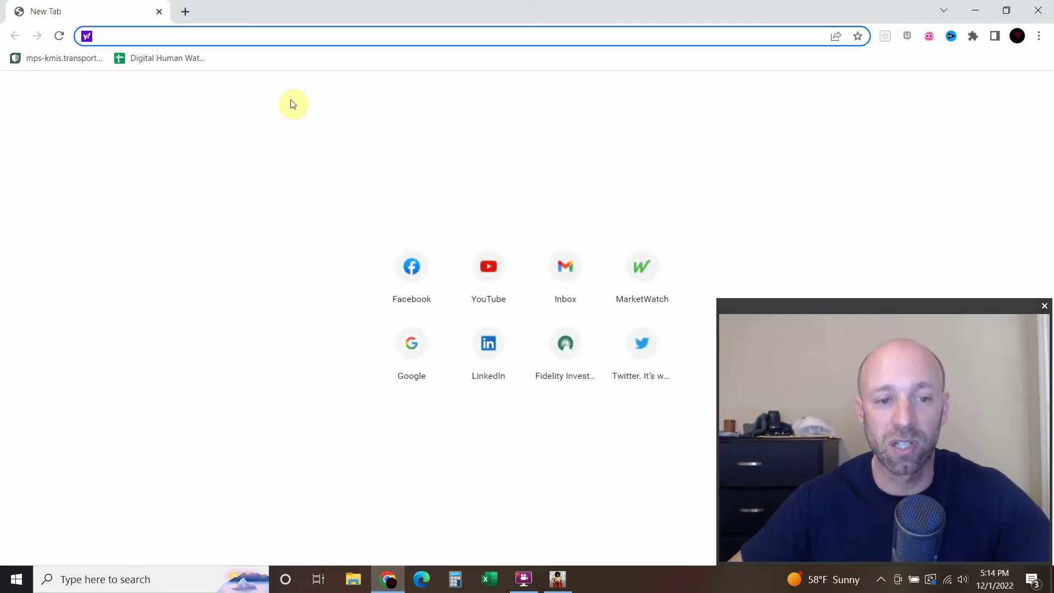
# Load the HinksPix Config page at 192.168.1.187 in Chrome.
pyautogui.write('192.168.1.187')
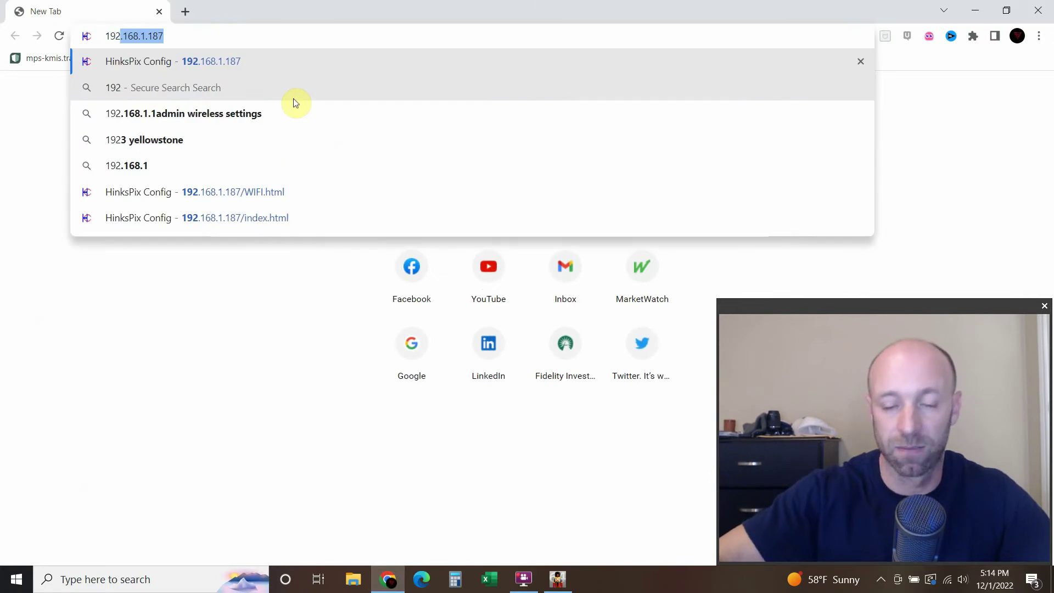
pyautogui.press('Return')
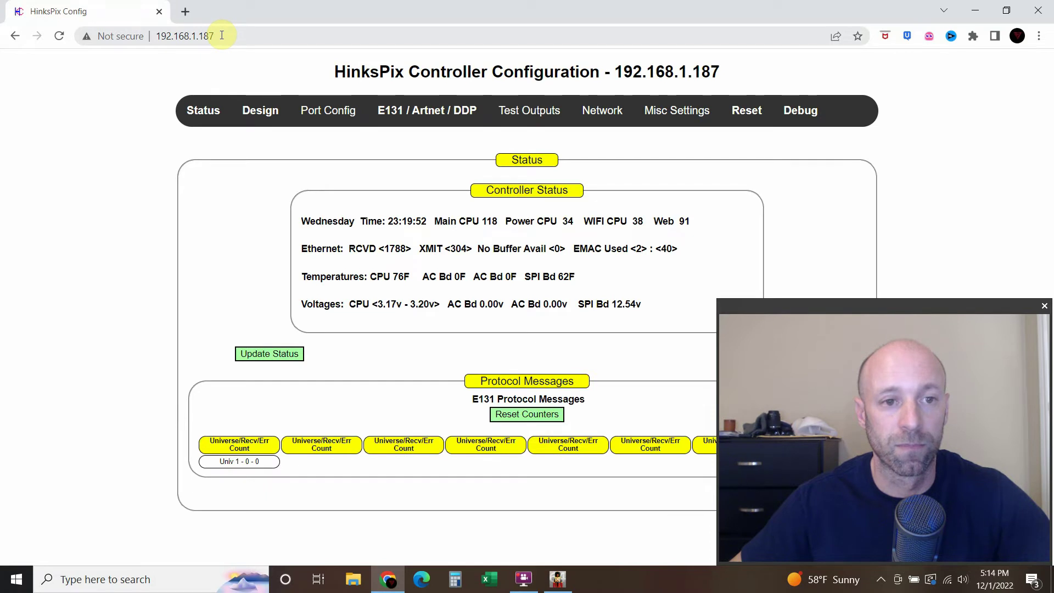
pyautogui.click(219, 35)
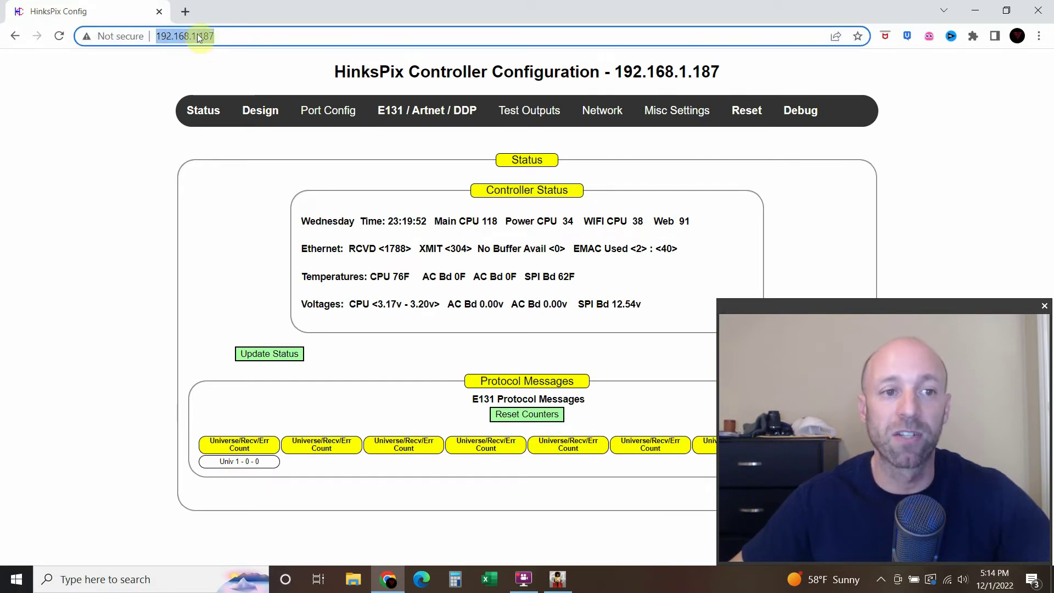
pyautogui.moveTo(327, 111)
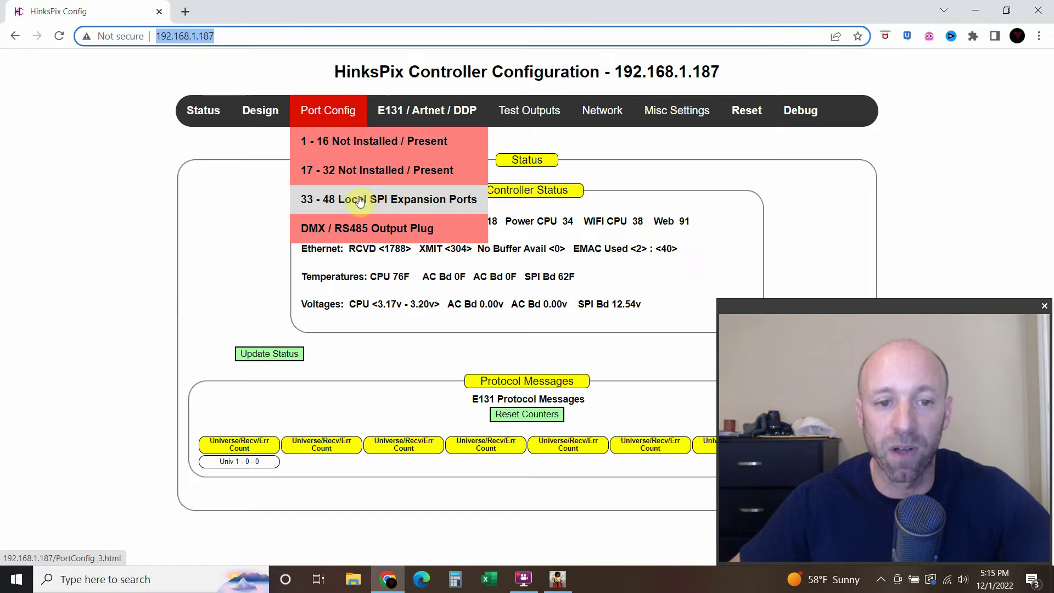
# Review the 33-48 Local SPI Expansion Ports, confirming port 33 holds one pixel, then close Chrome.
pyautogui.click(353, 201)
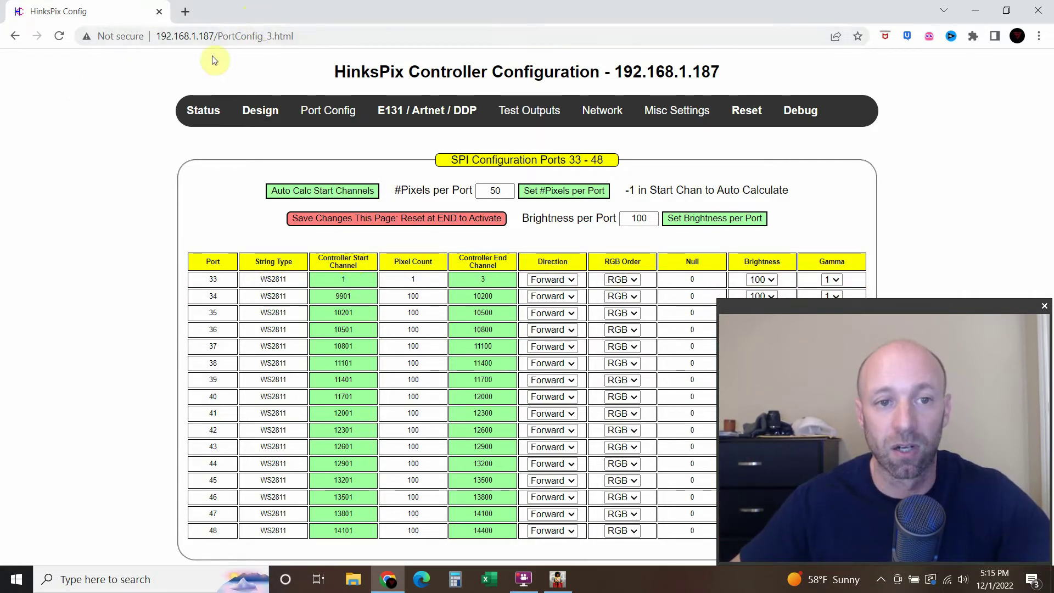
pyautogui.click(1045, 8)
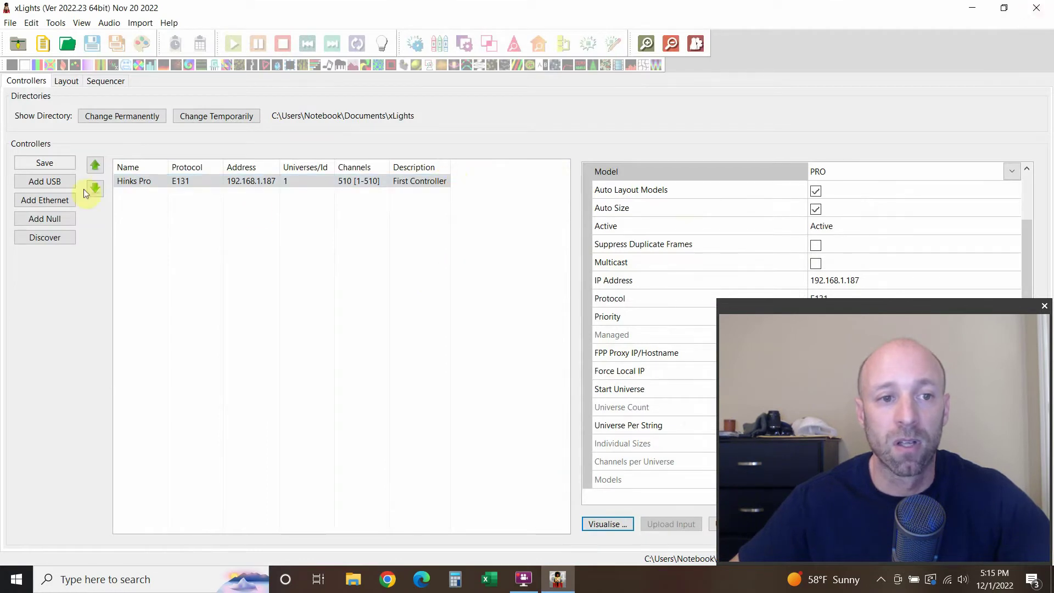
# Start a new Animation sequence at 20 fps using Quick Start, skipping data import.
pyautogui.click(105, 83)
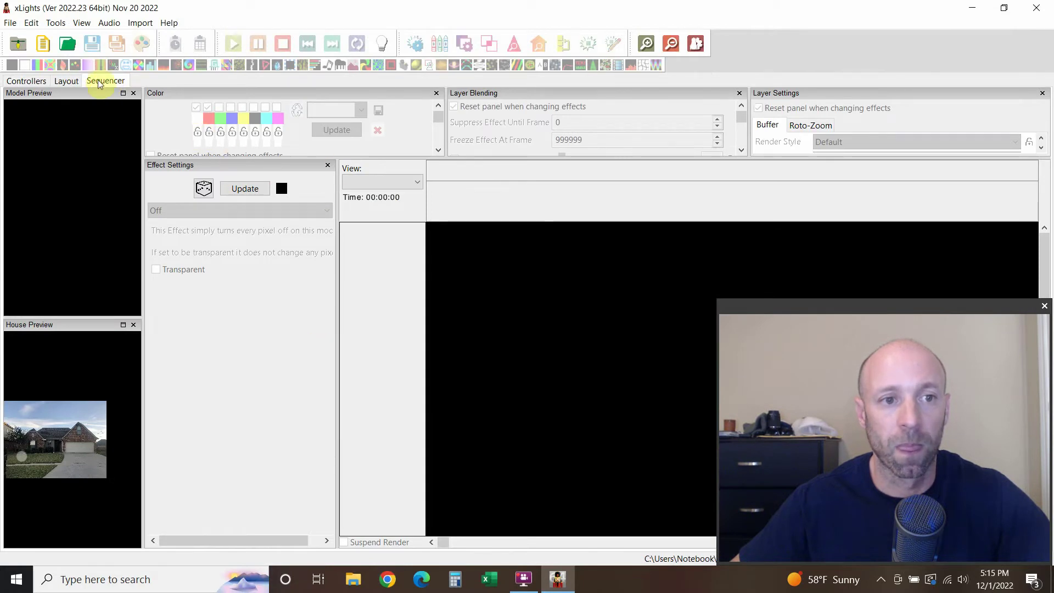
pyautogui.click(11, 23)
pyautogui.click(30, 38)
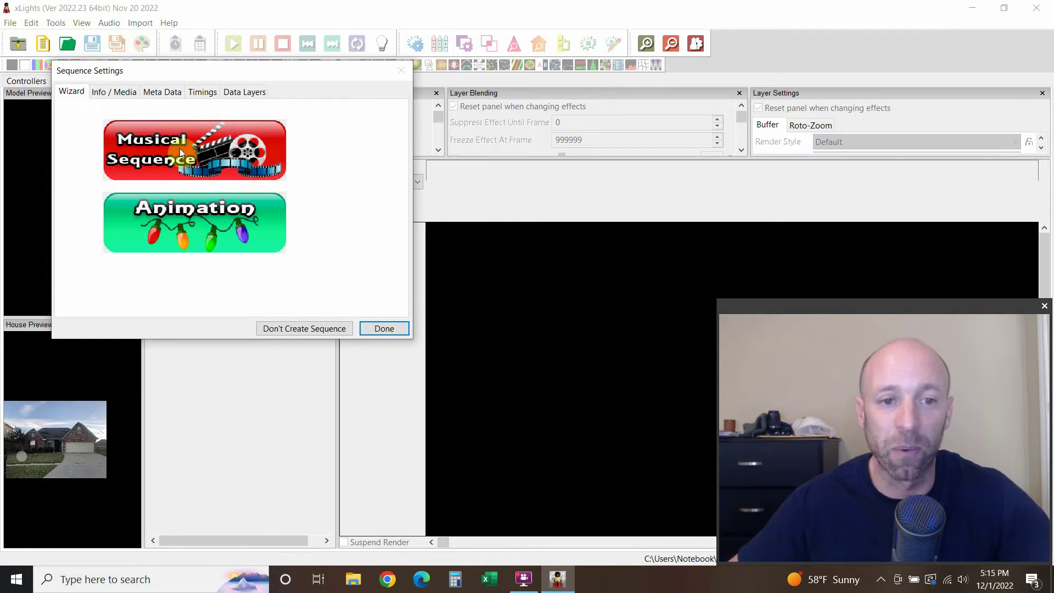
pyautogui.click(197, 215)
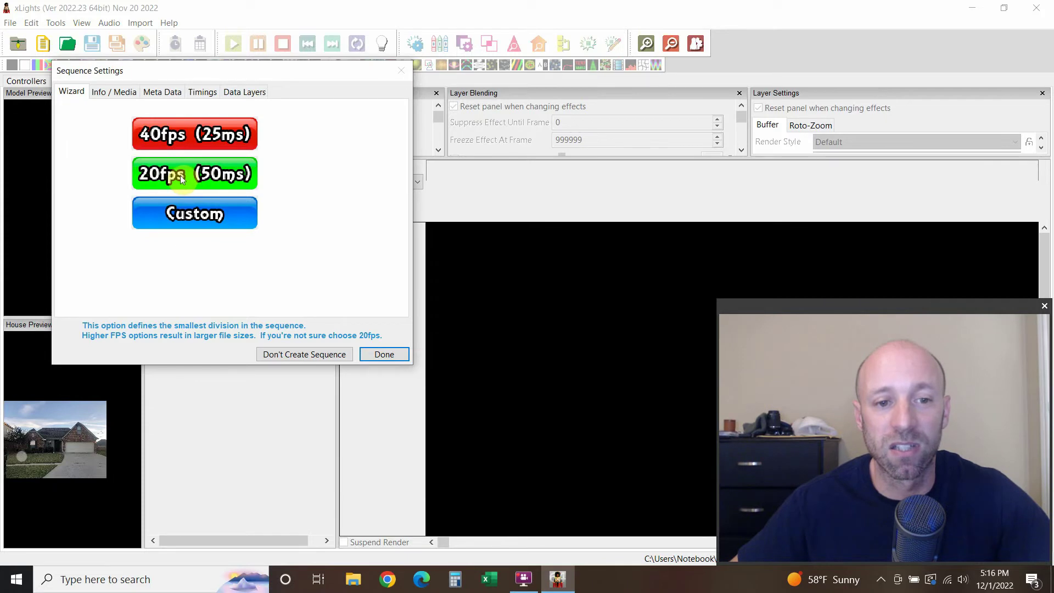
pyautogui.click(181, 179)
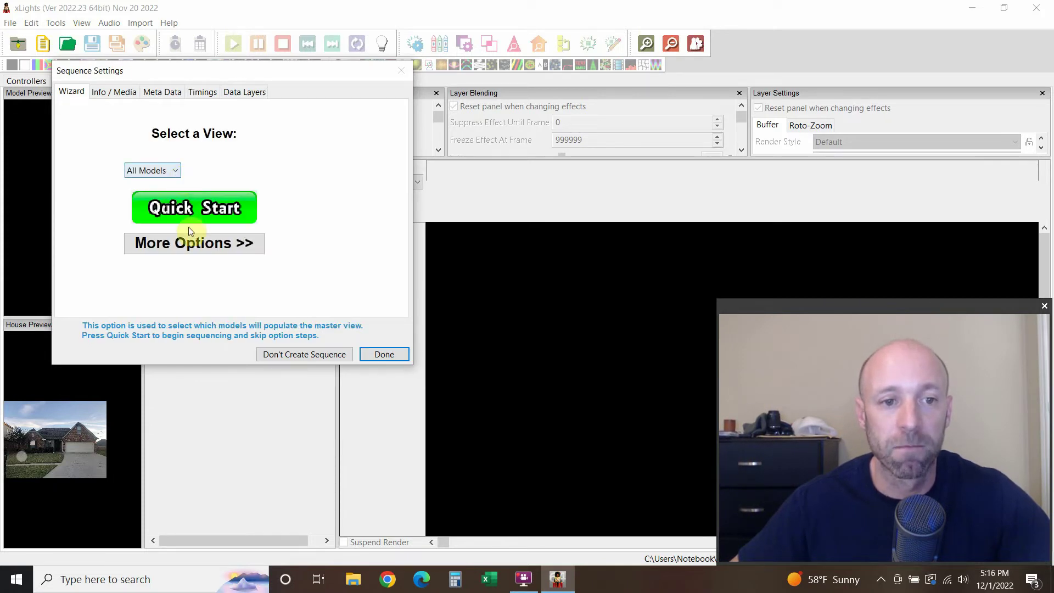
pyautogui.click(186, 243)
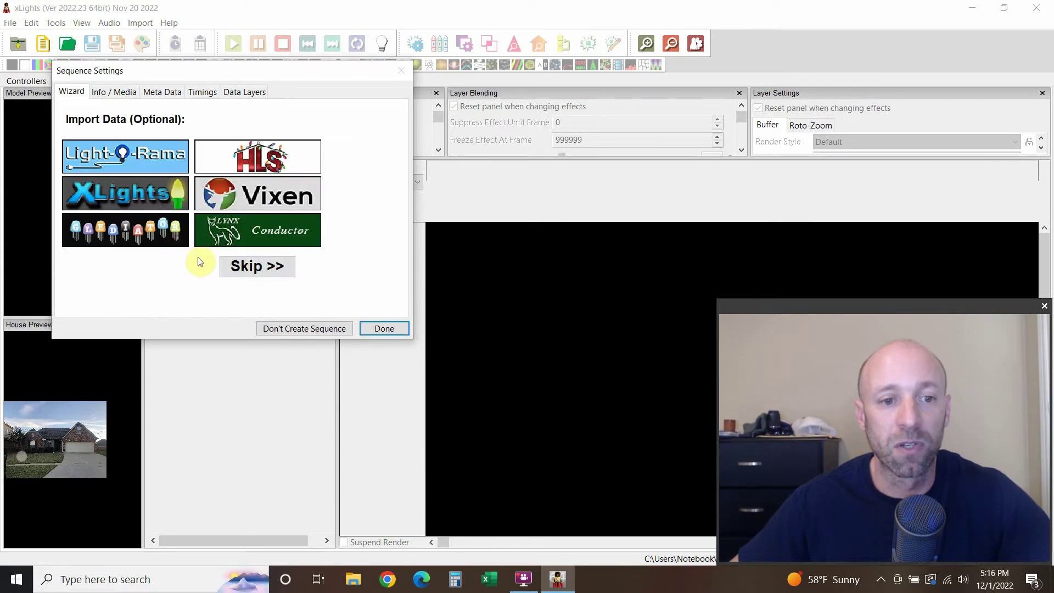
pyautogui.click(265, 267)
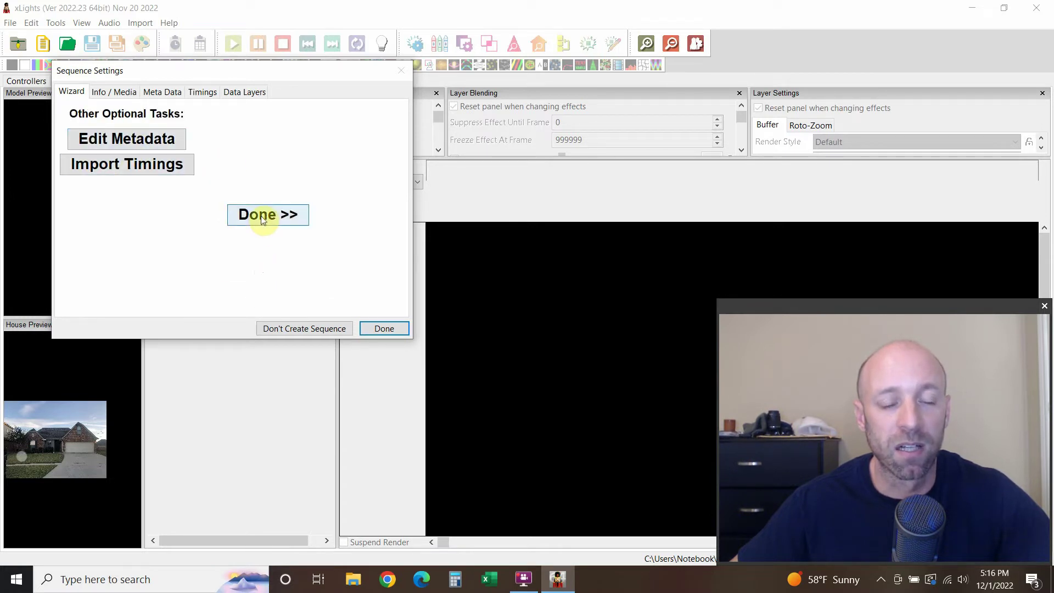
# Set the sequence duration to 60 seconds and finish creating the sequence.
pyautogui.click(118, 91)
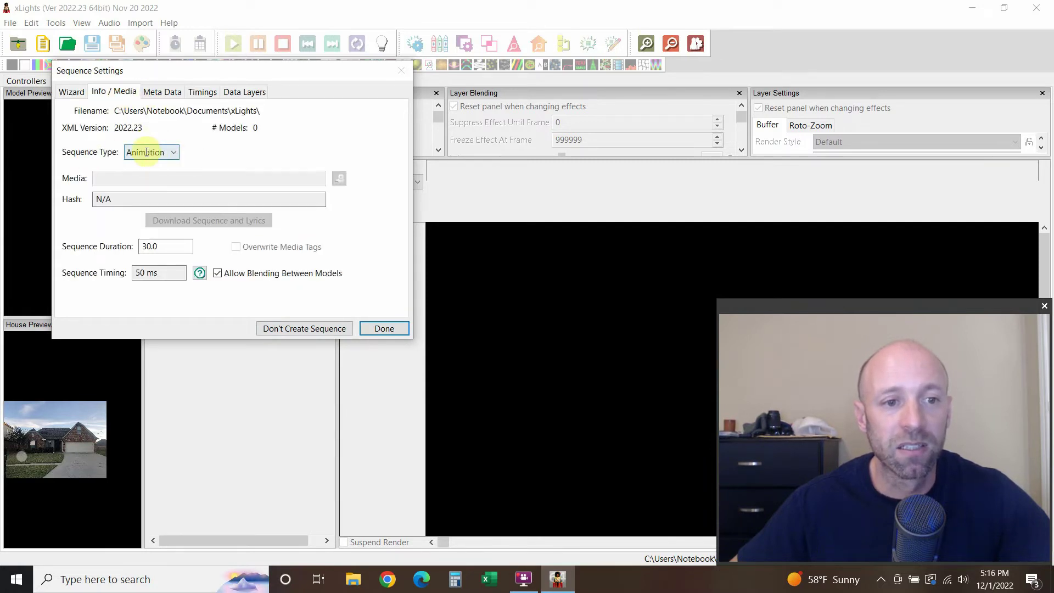
pyautogui.doubleClick(167, 246)
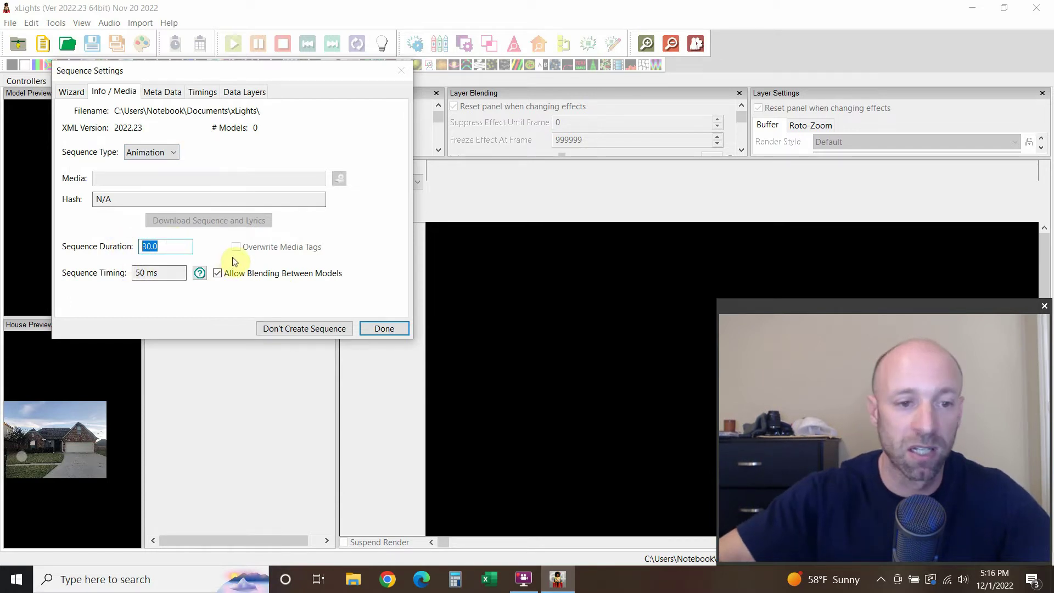
pyautogui.write('60')
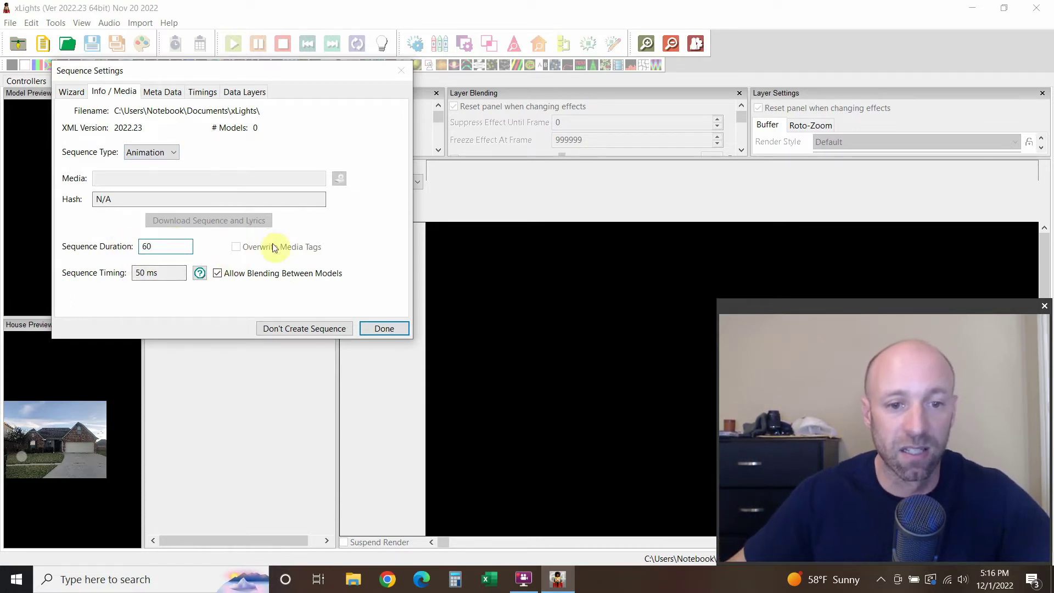
pyautogui.click(165, 92)
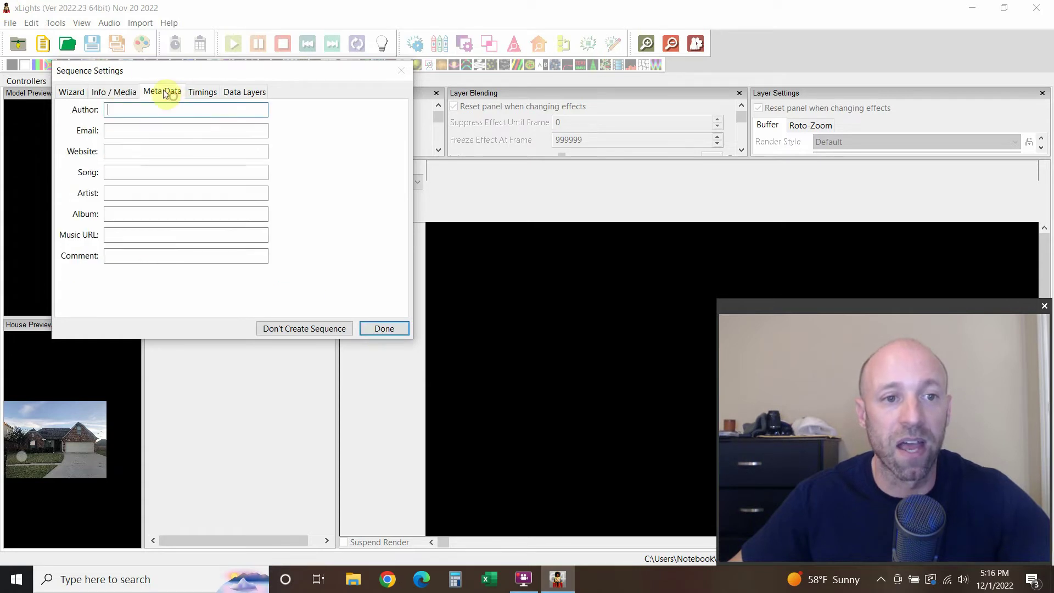
pyautogui.click(76, 92)
pyautogui.click(384, 328)
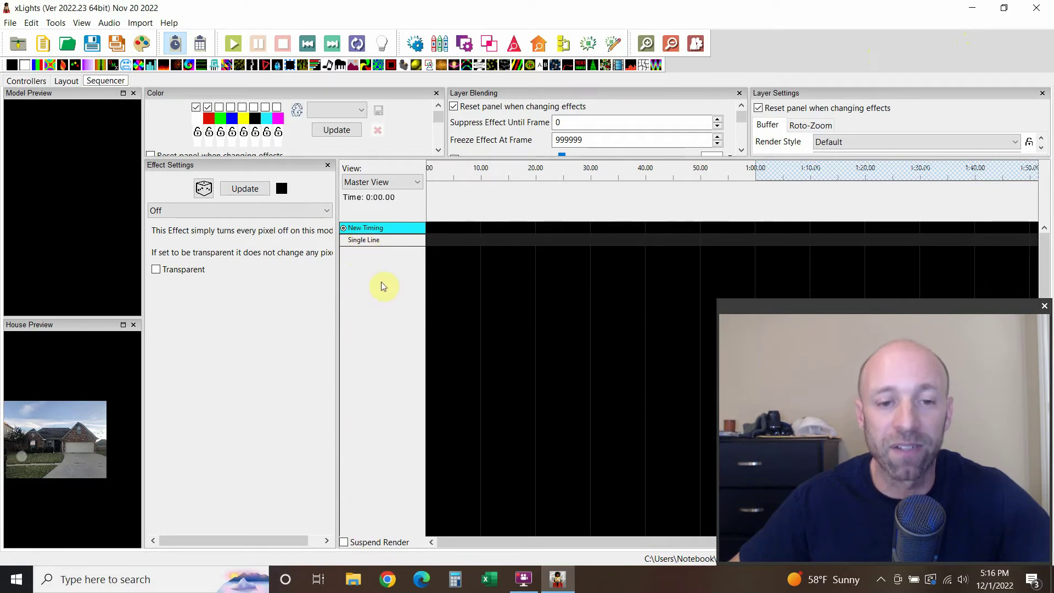
# Expand the Single Line model and its Strand 1 to reveal the Node 1 row.
pyautogui.doubleClick(368, 242)
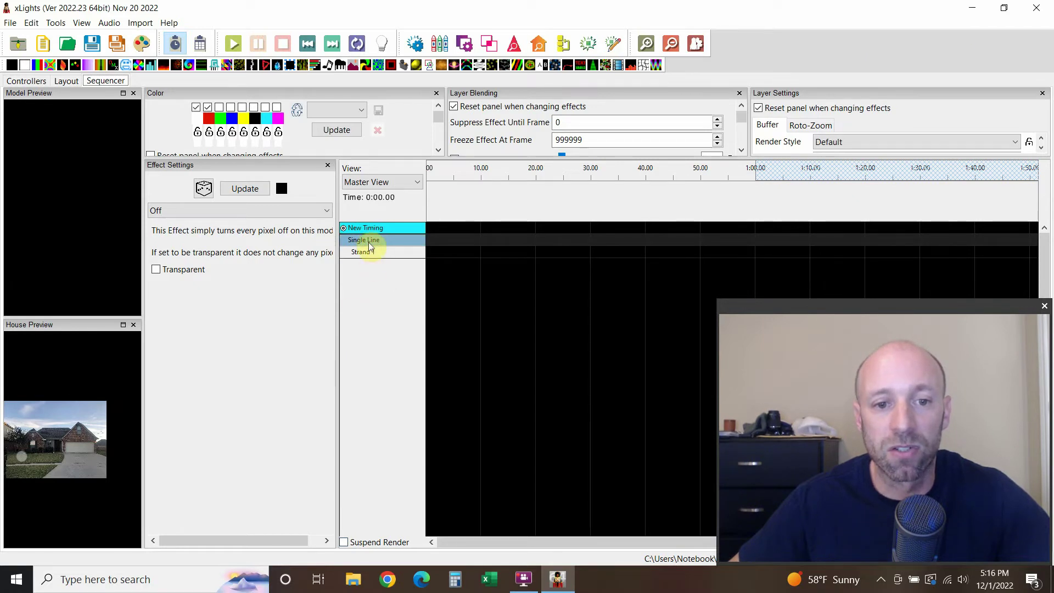
pyautogui.doubleClick(369, 241)
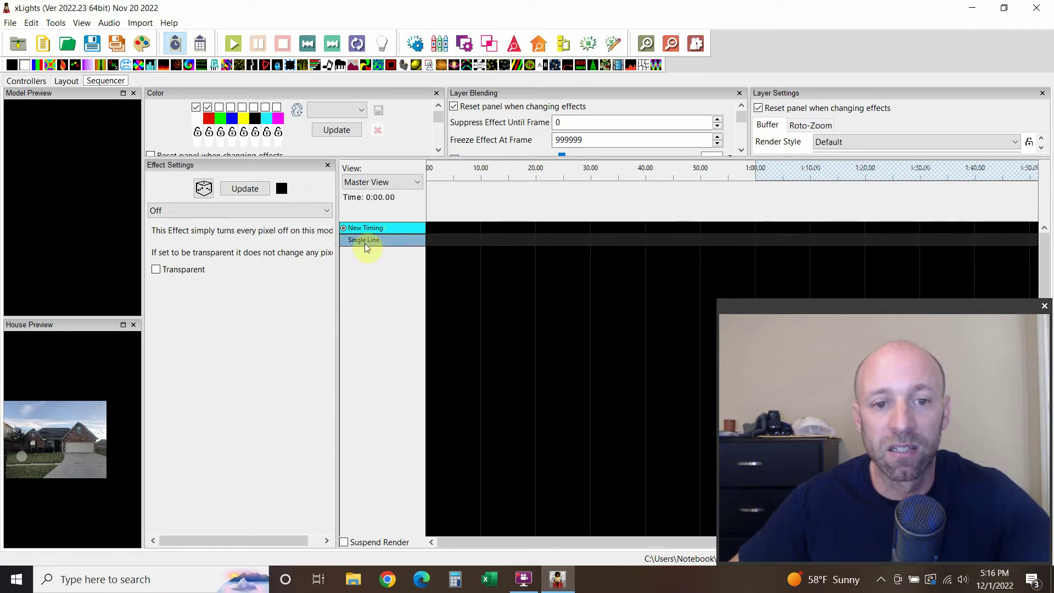
pyautogui.doubleClick(364, 240)
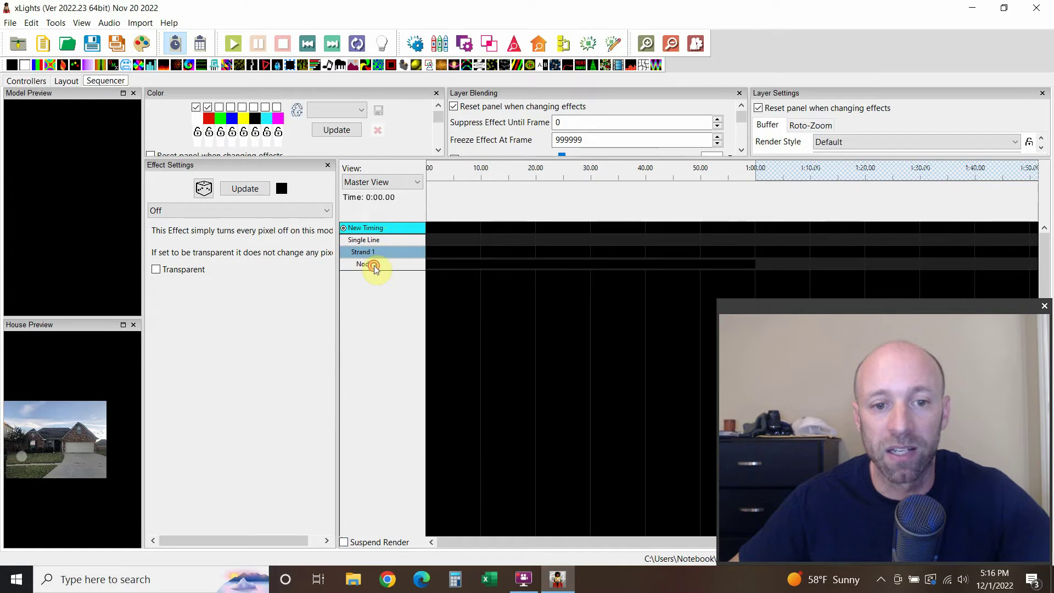
pyautogui.doubleClick(373, 267)
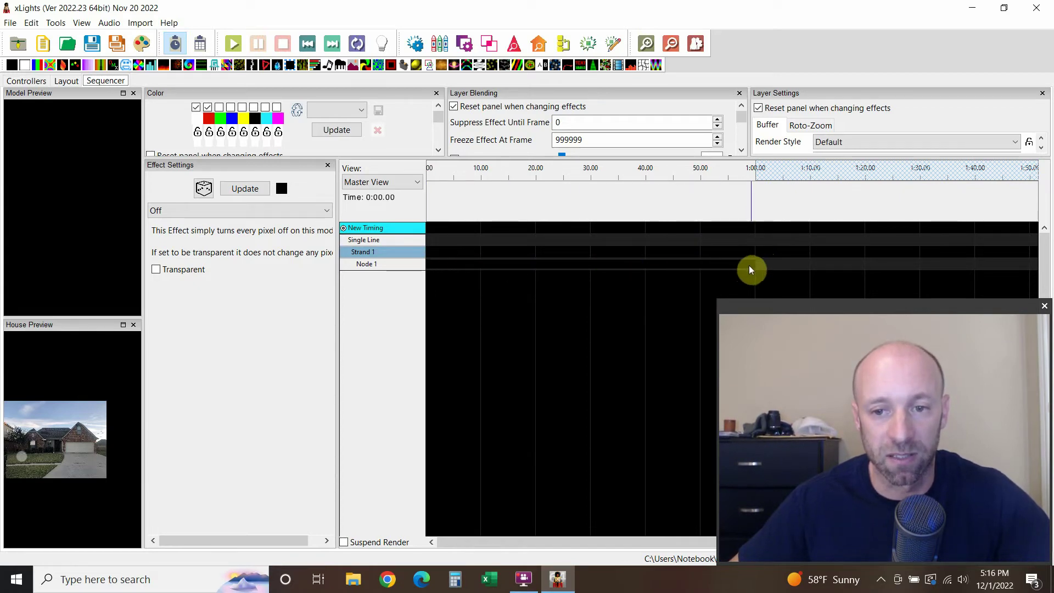
# Open 'Flood light test' discarding old changes, and expand Single Line down to Node 1.
pyautogui.click(11, 23)
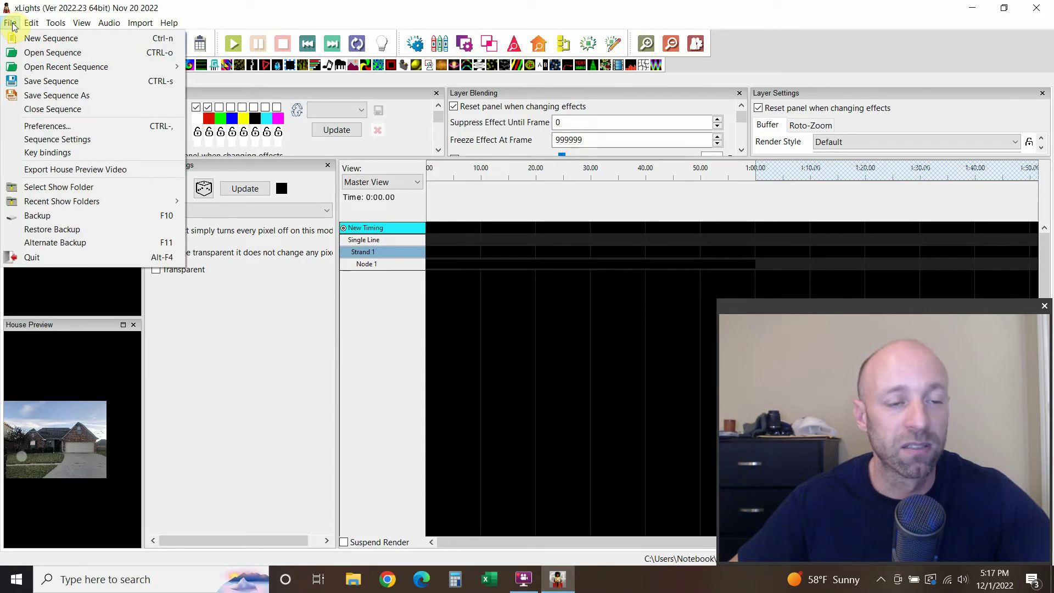
pyautogui.click(33, 52)
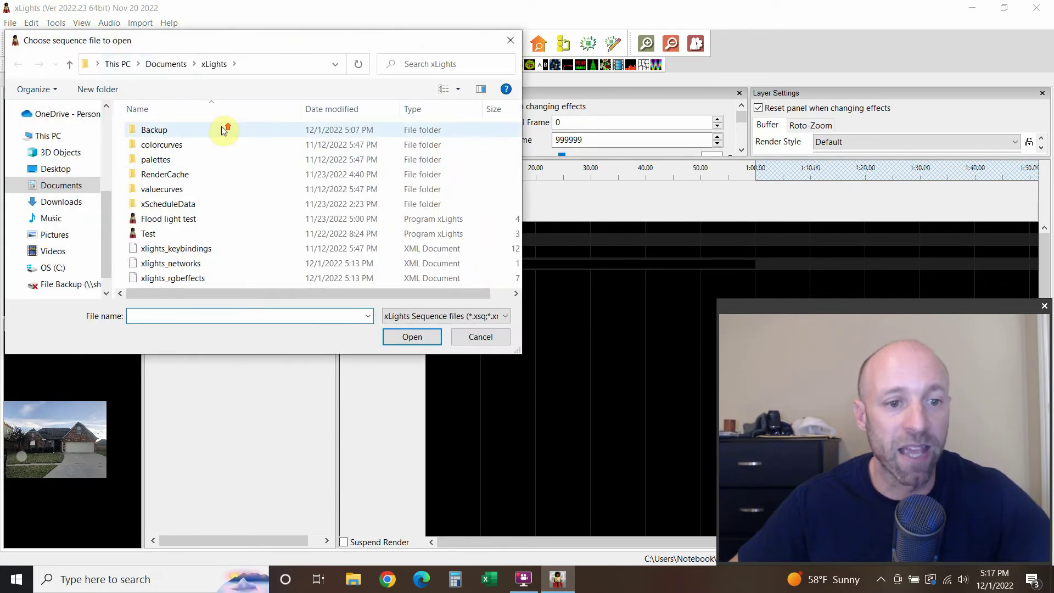
pyautogui.doubleClick(165, 218)
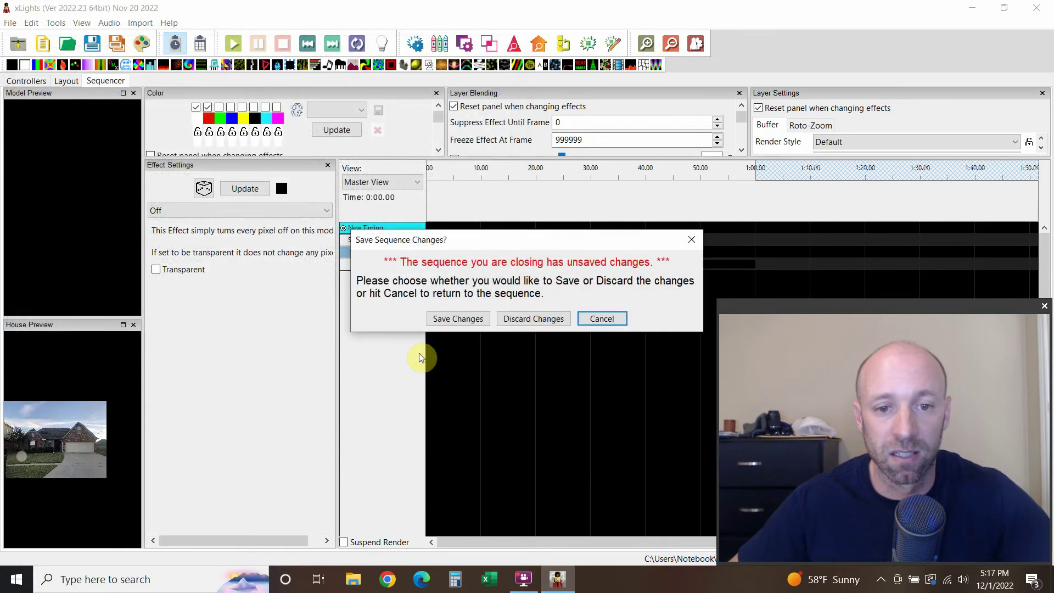
pyautogui.click(550, 318)
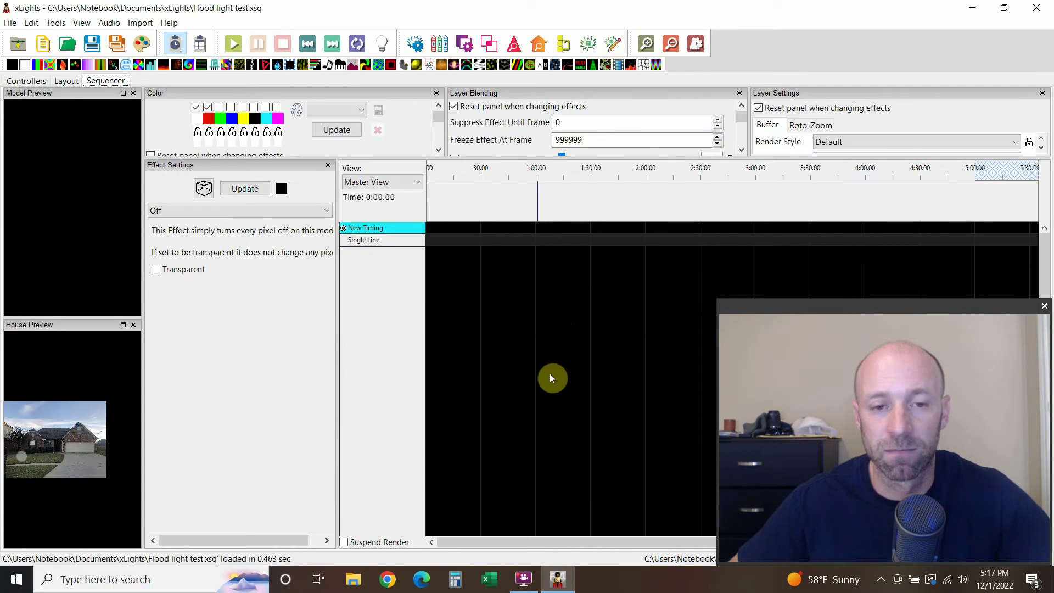
pyautogui.doubleClick(361, 242)
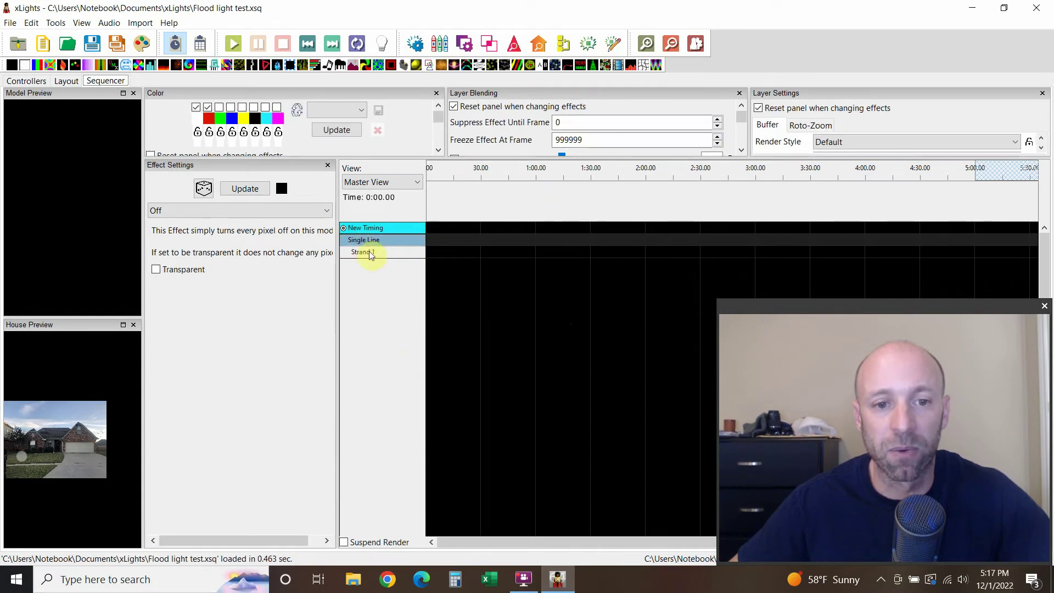
pyautogui.doubleClick(369, 253)
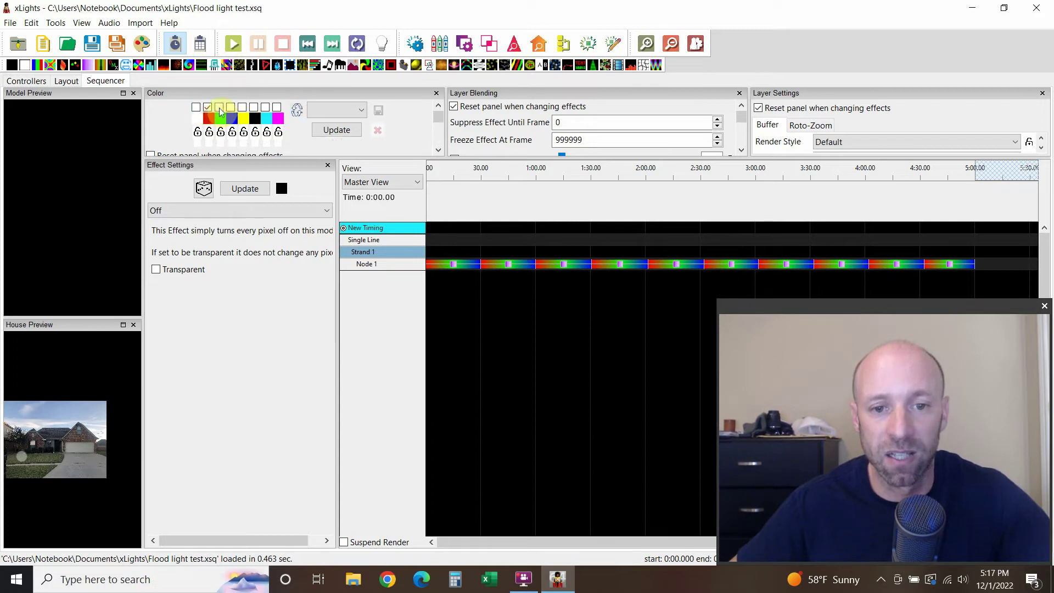
# Add green to the colour palette and select a Color Wash effect on the Node 1 row.
pyautogui.click(219, 107)
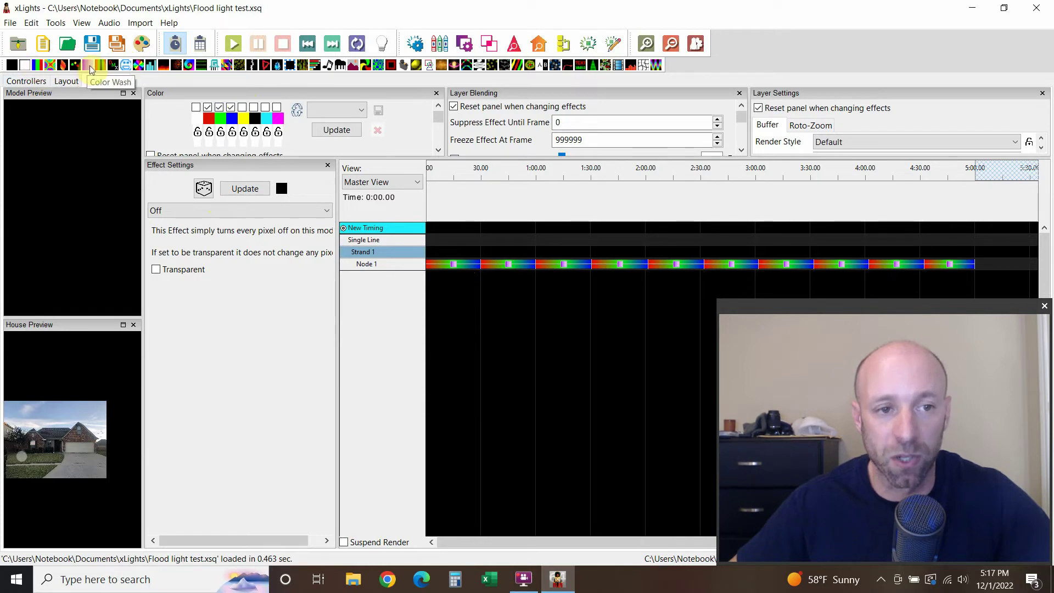
pyautogui.moveTo(91, 67); pyautogui.dragTo(463, 265)
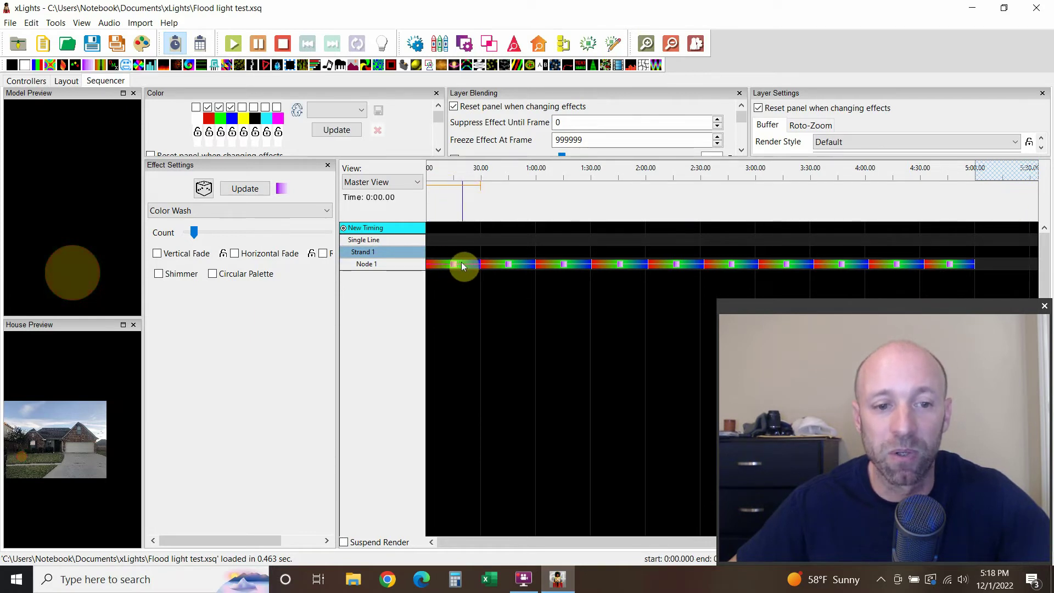
pyautogui.click(429, 215)
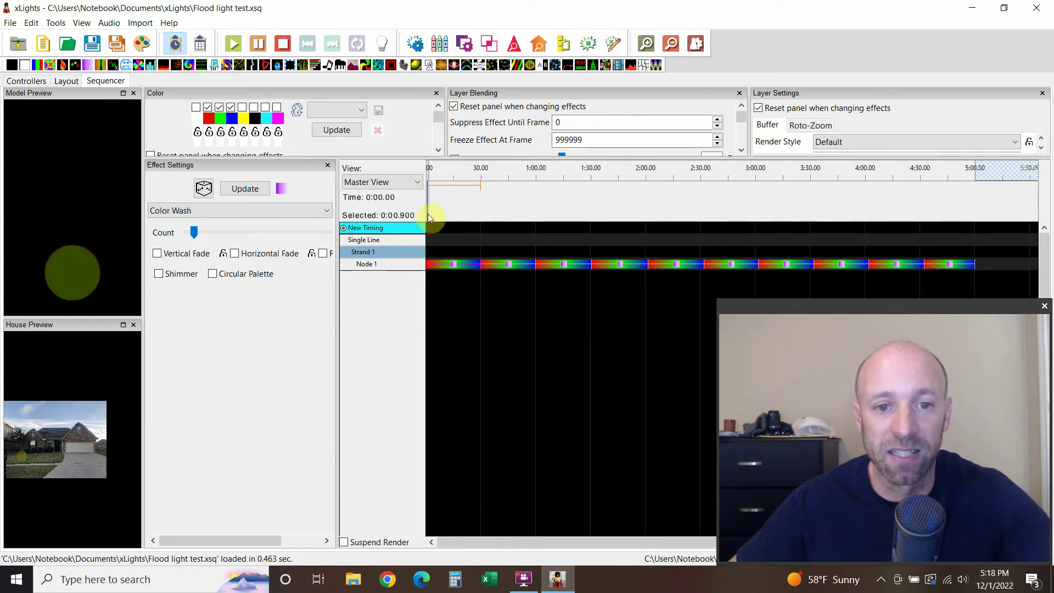
# Start Flood light test playback and drag the preview splitter right to widen the preview panels.
pyautogui.click(235, 48)
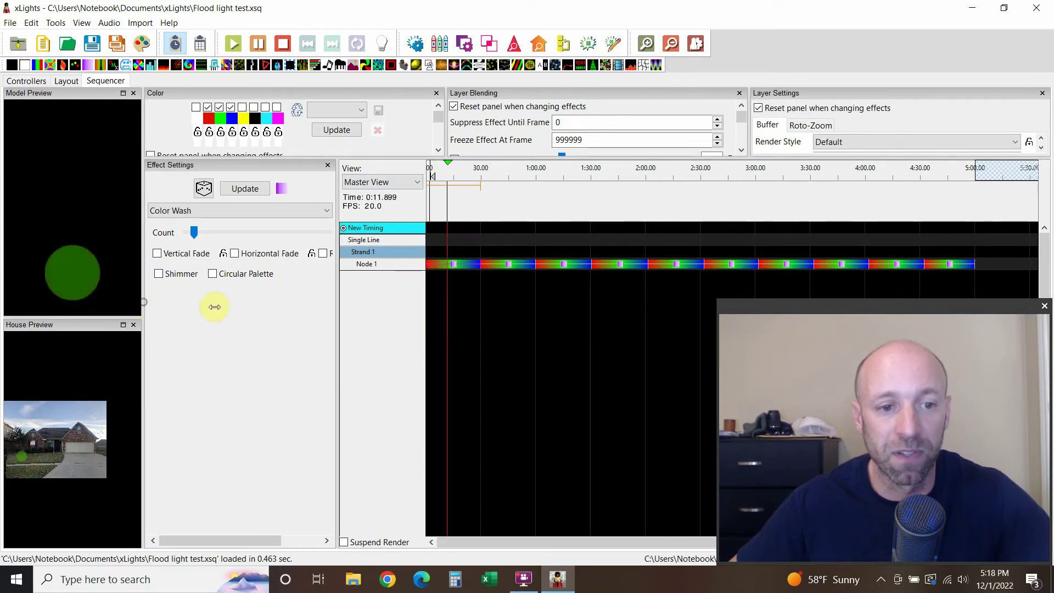
pyautogui.moveTo(142, 301); pyautogui.dragTo(215, 303)
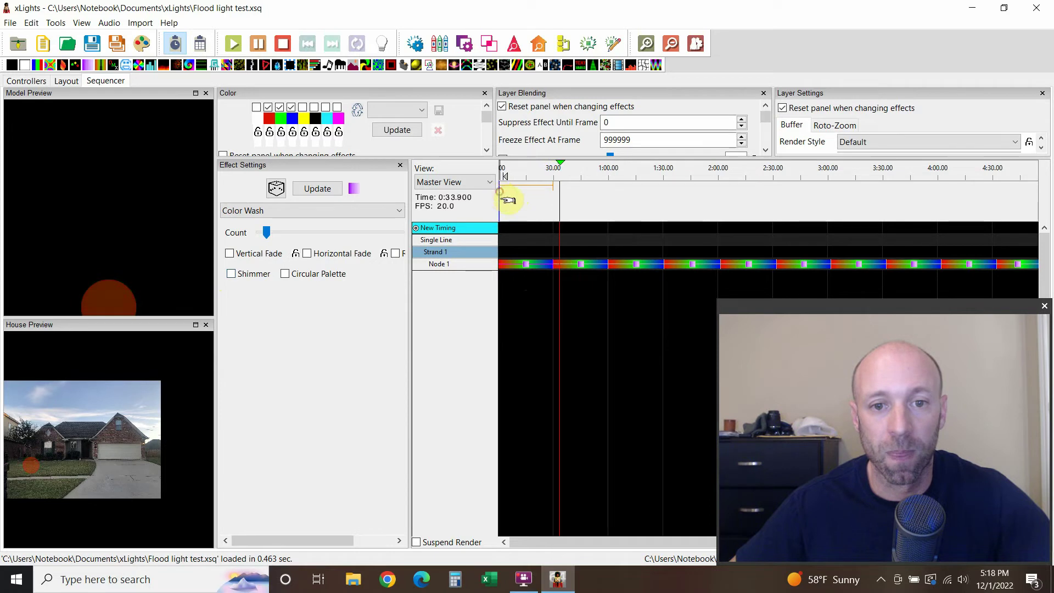
# Stop playback near two seconds and drag a Candle effect toward Strand 1 without dropping it.
pyautogui.press('space')
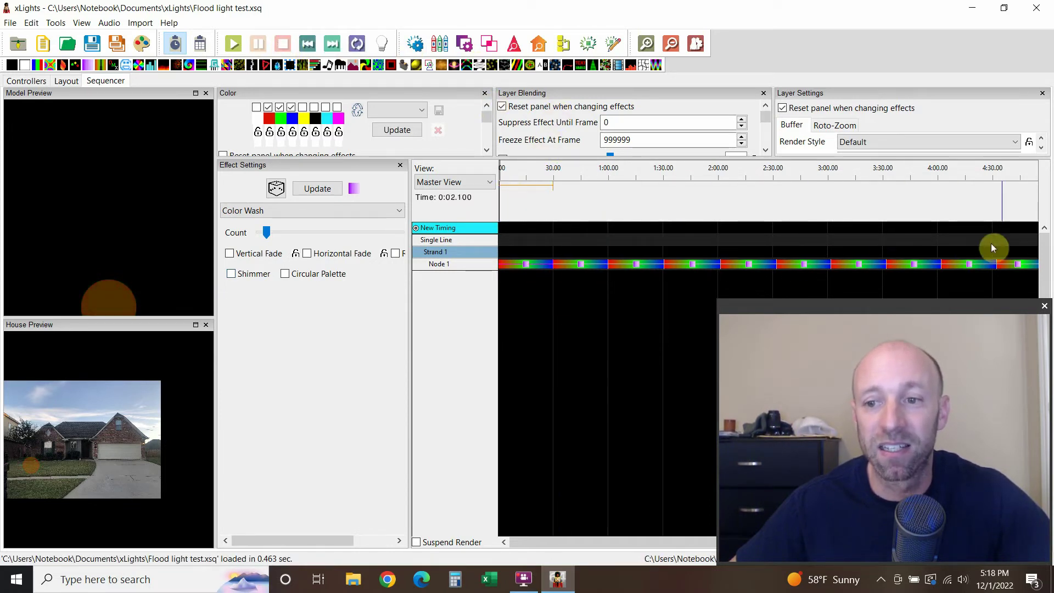
pyautogui.click(649, 542)
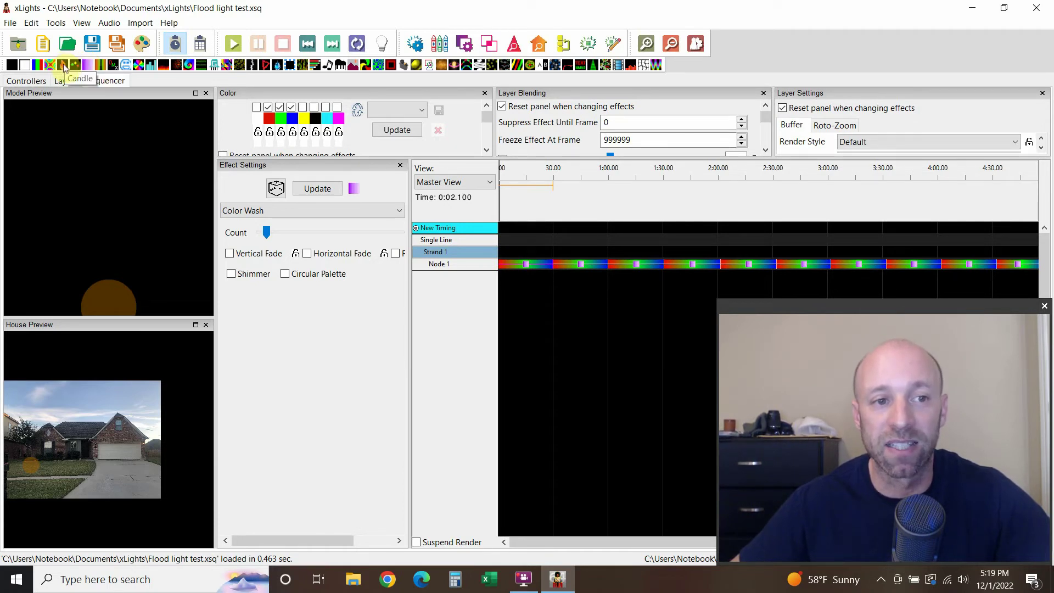
pyautogui.moveTo(64, 66); pyautogui.dragTo(511, 267)
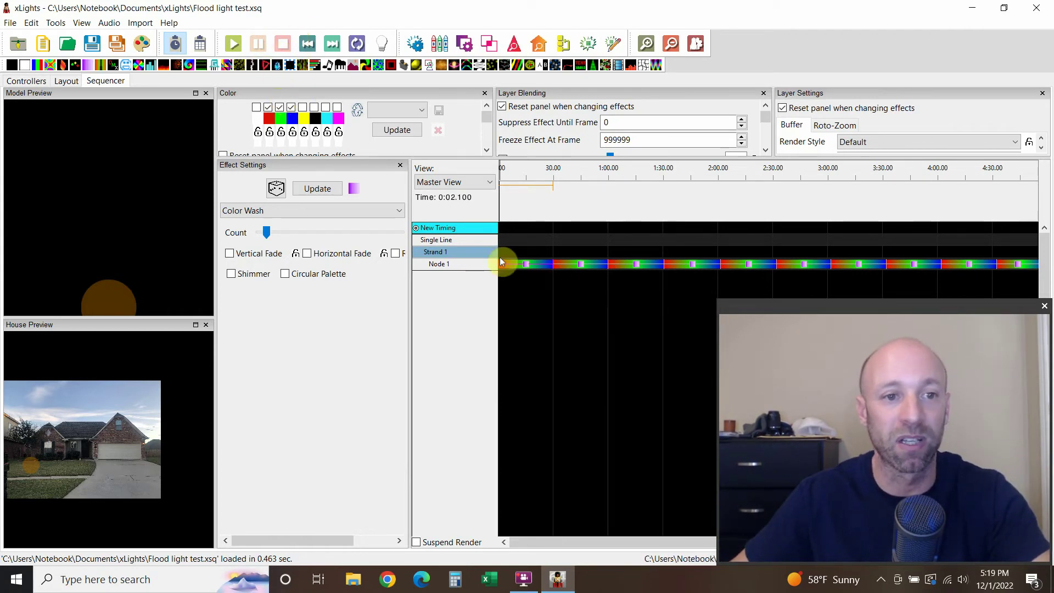
pyautogui.moveTo(179, 66); pyautogui.dragTo(538, 264)
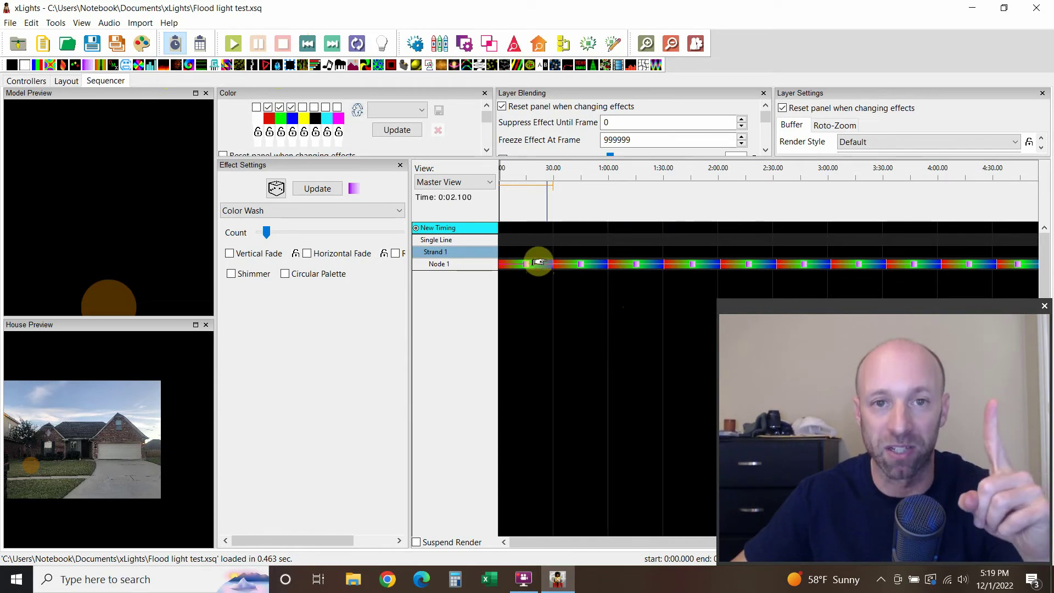
pyautogui.moveTo(538, 263); pyautogui.dragTo(533, 258)
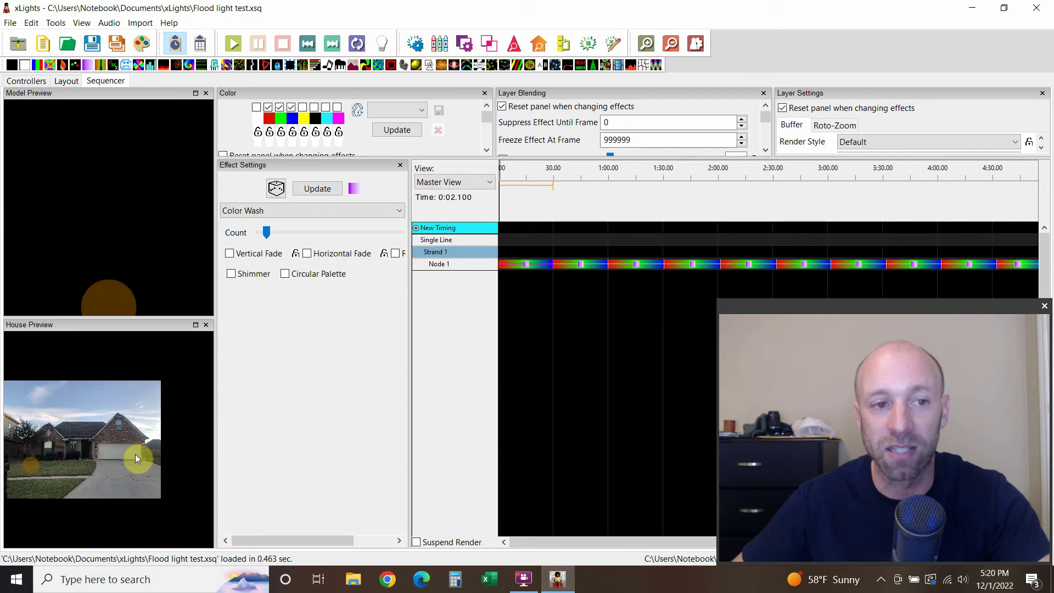
pyautogui.click(66, 81)
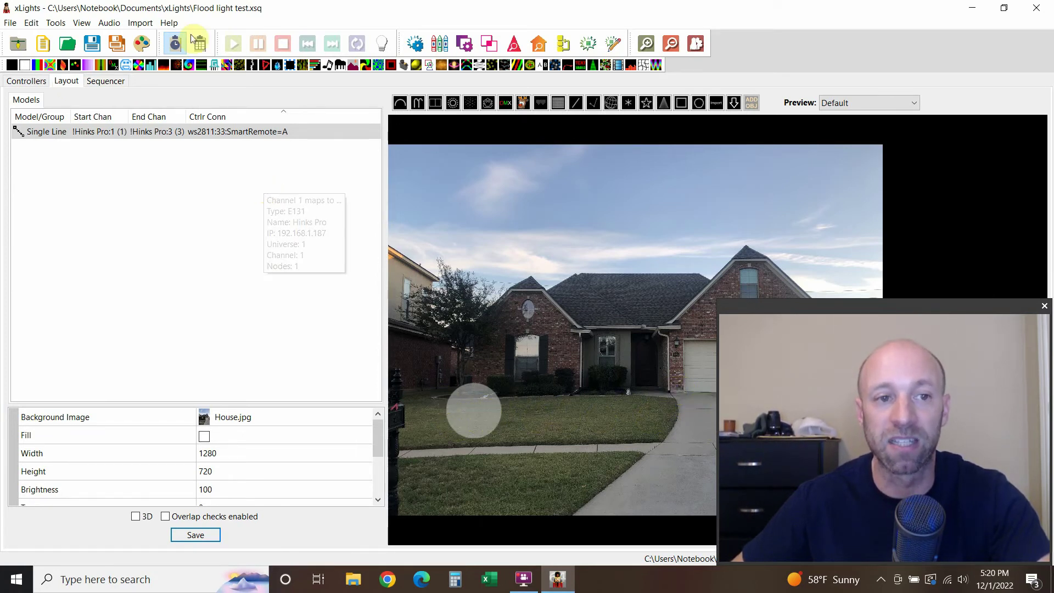
pyautogui.click(105, 80)
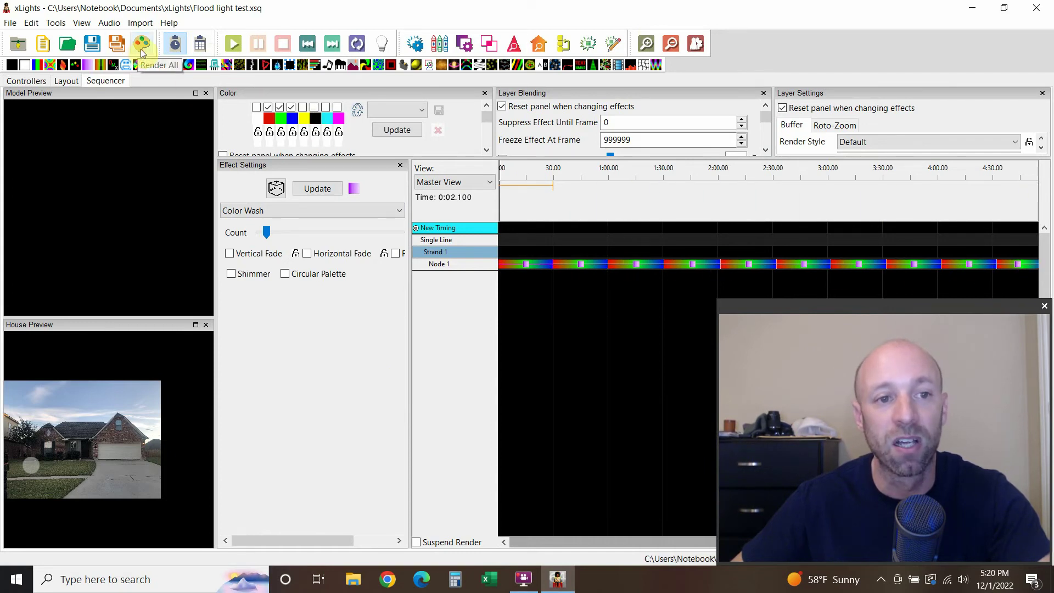
# Render All so the previews reflect Node 1's Color Wash effects.
pyautogui.click(142, 48)
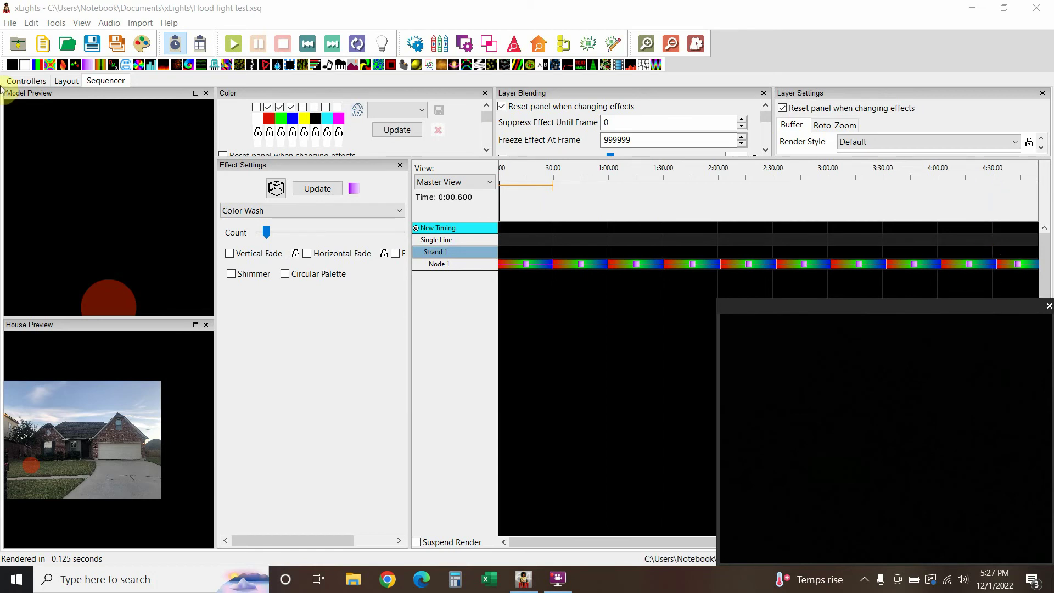
# Review the Hinks Pro controller's E131 entry, then view the house layout with the Single Line model.
pyautogui.moveTo(90, 68); pyautogui.dragTo(499, 255)
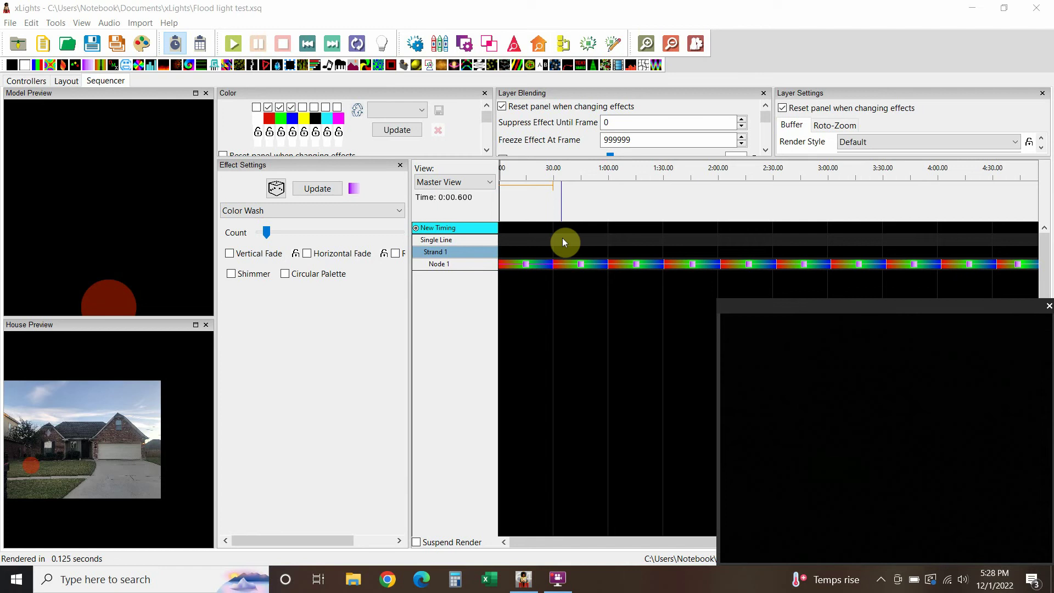
pyautogui.click(382, 44)
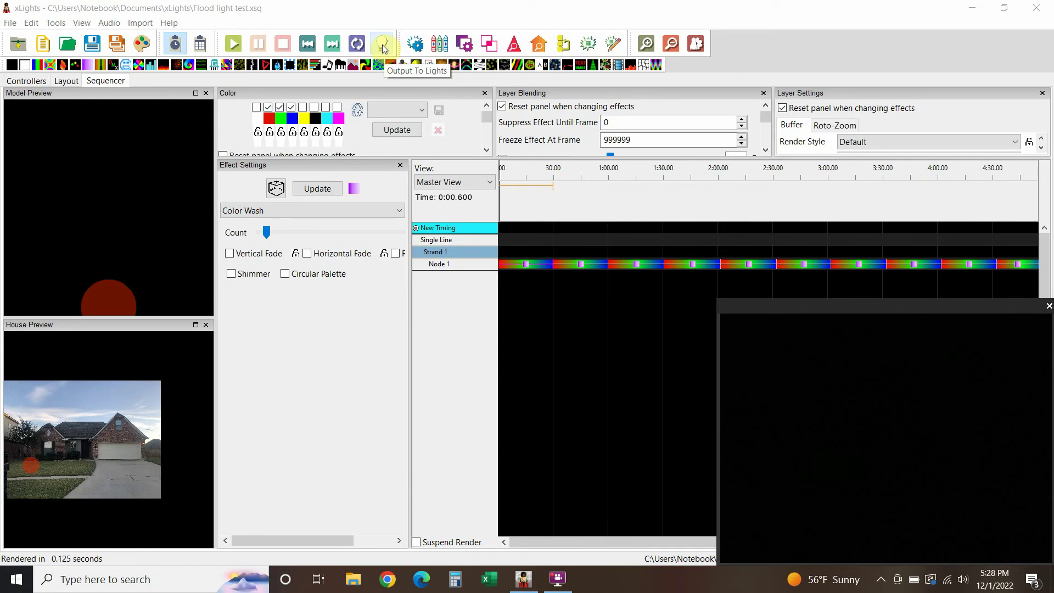
pyautogui.click(27, 81)
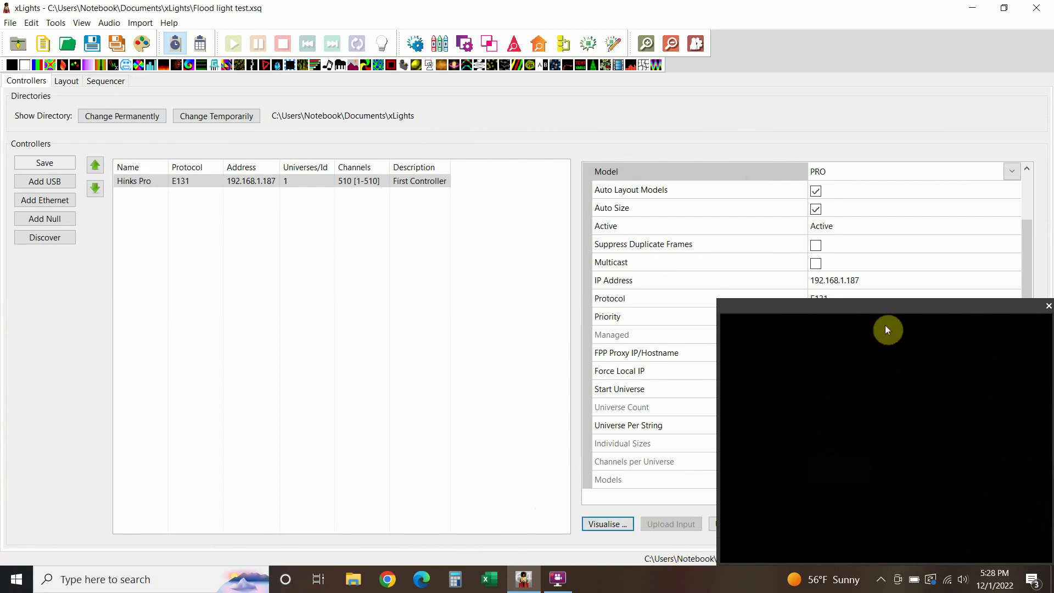
pyautogui.moveTo(881, 317)
pyautogui.mouseDown()
pyautogui.moveTo(832, 296)
pyautogui.moveTo(877, 314)
pyautogui.mouseUp()
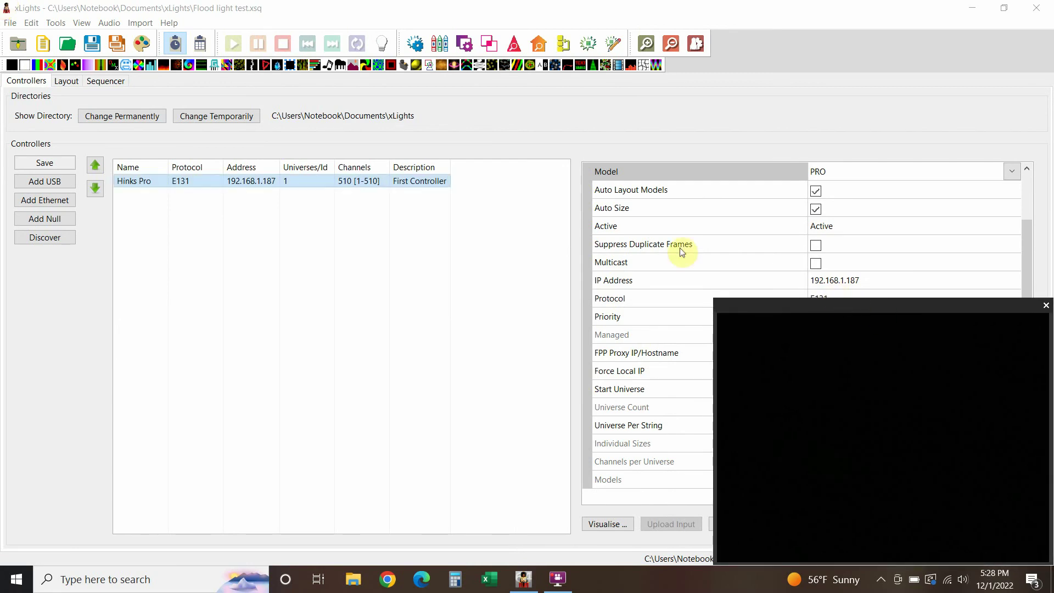
pyautogui.click(66, 81)
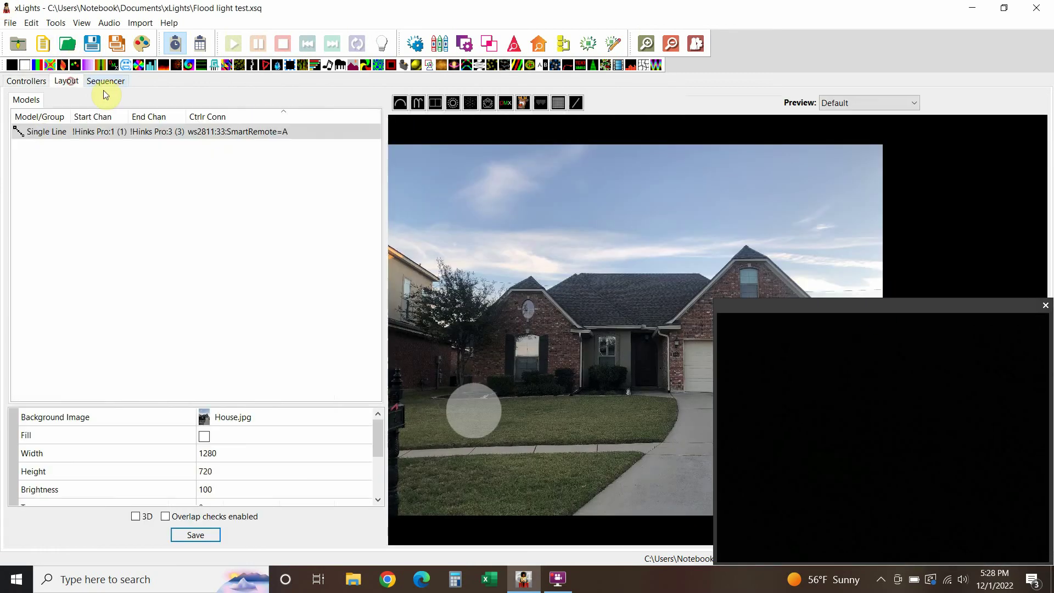
# Go back to the Sequencer timeline and switch Output To Lights on.
pyautogui.click(106, 81)
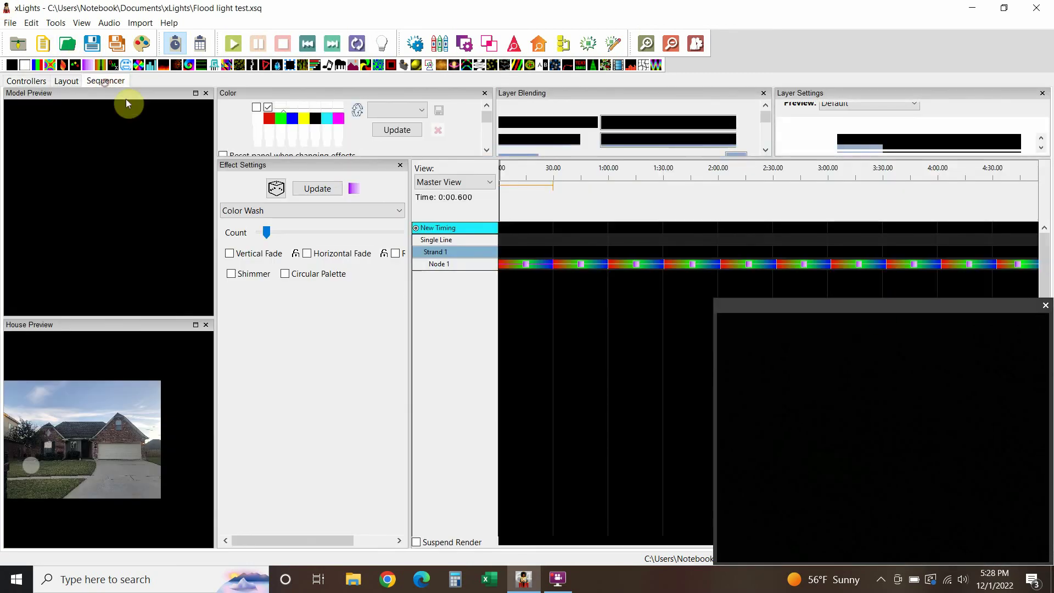
pyautogui.click(384, 45)
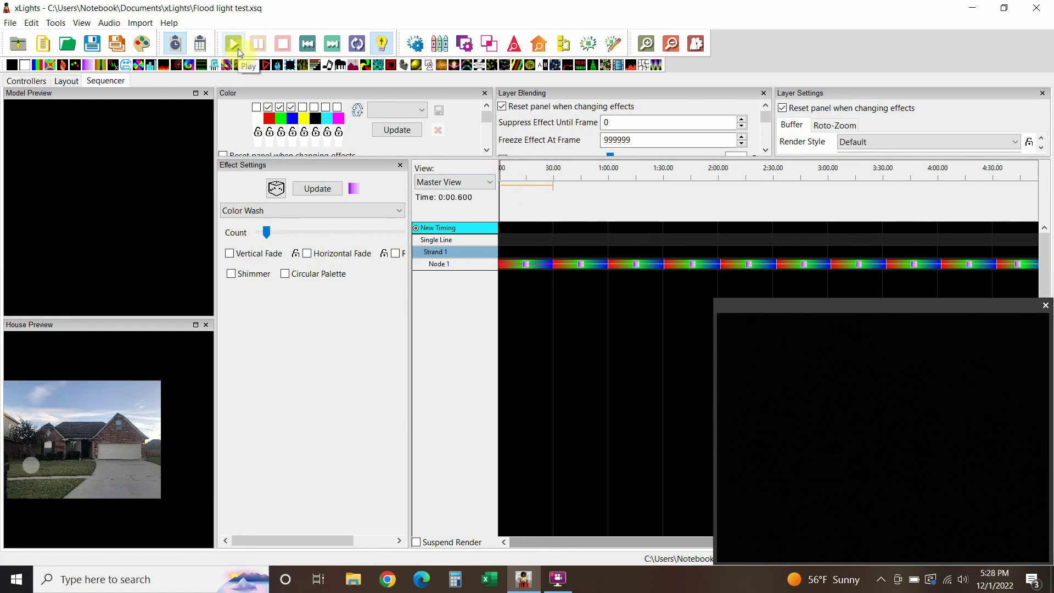
# Play the Flood light test sequence live so the real flood lamp glows red.
pyautogui.click(237, 46)
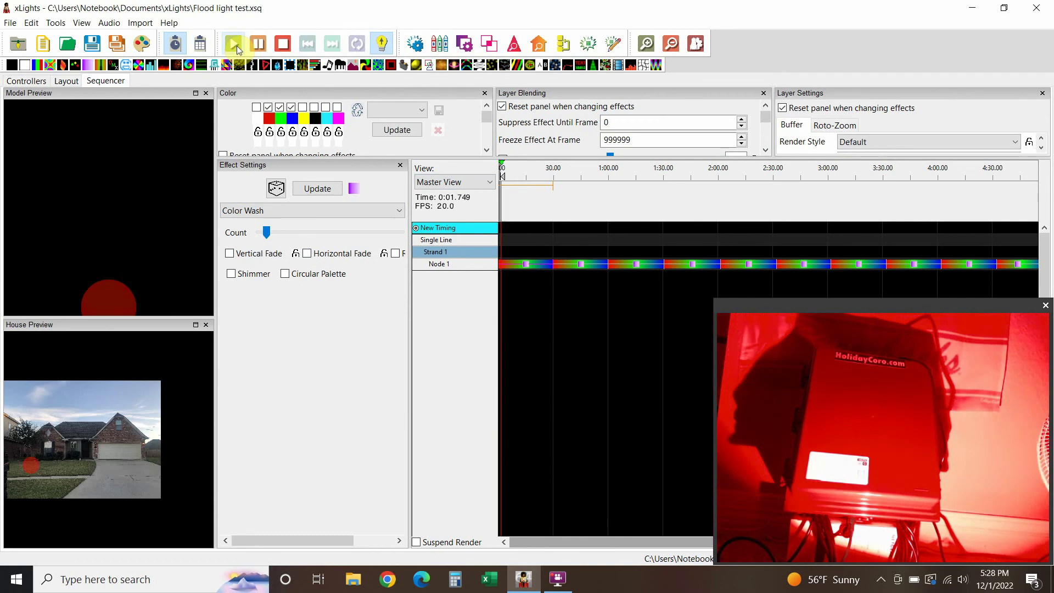